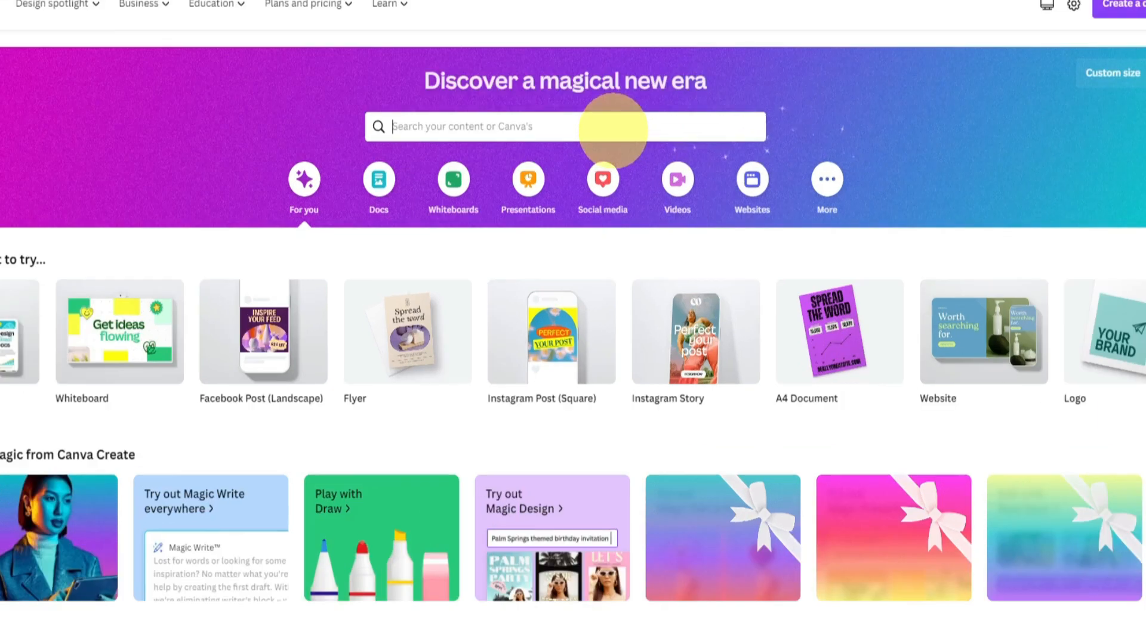
Step: Search the Canva templates for "flyer"
click(617, 158)
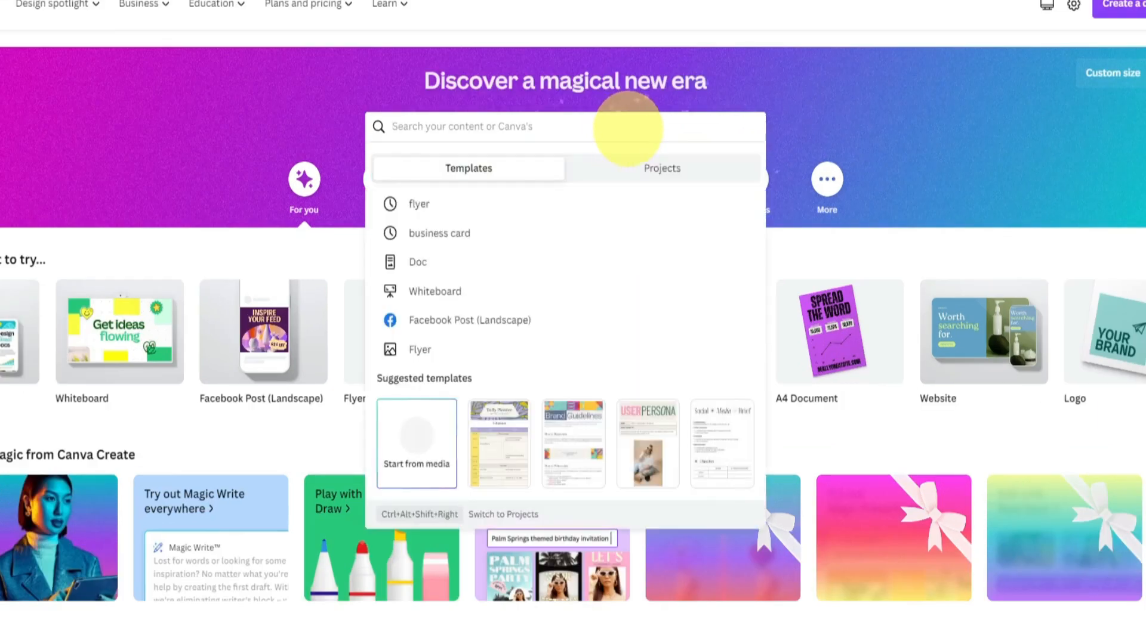
text(fl)
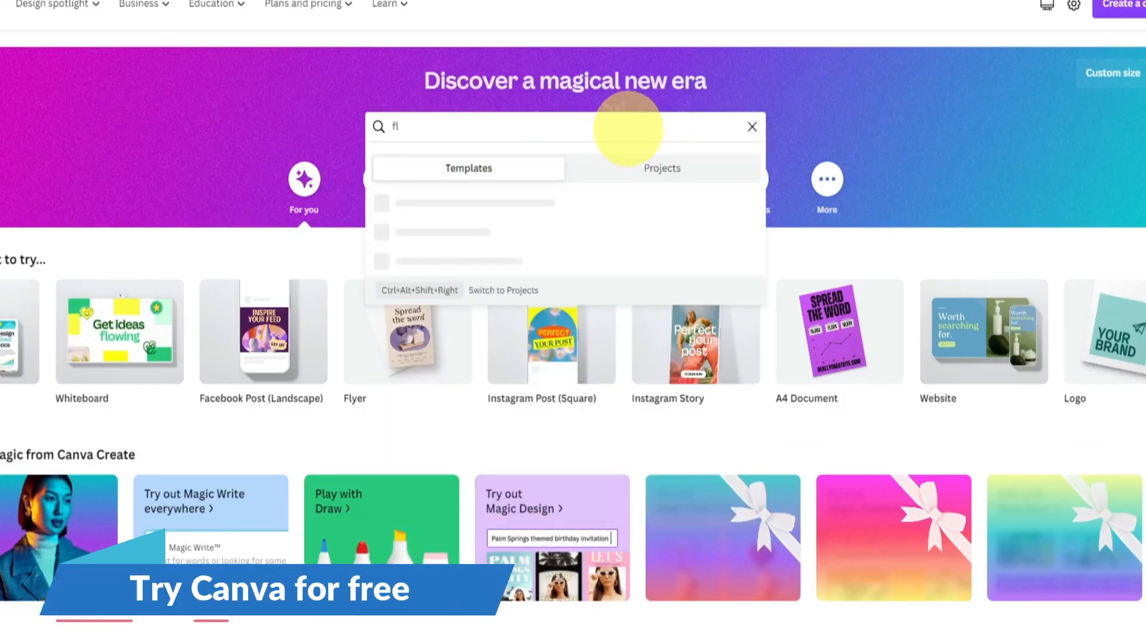
text(ye)
text(r)
key(Return)
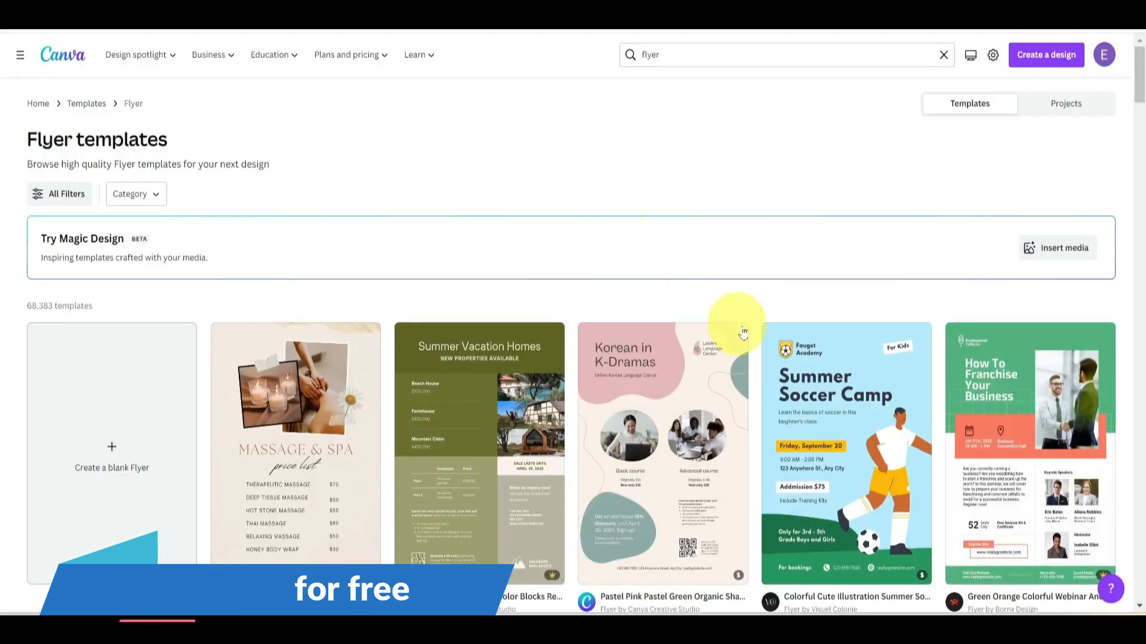
Step: Browse the flyer templates and create a blank flyer instead of using one of them
scroll(641, 322, down, 4)
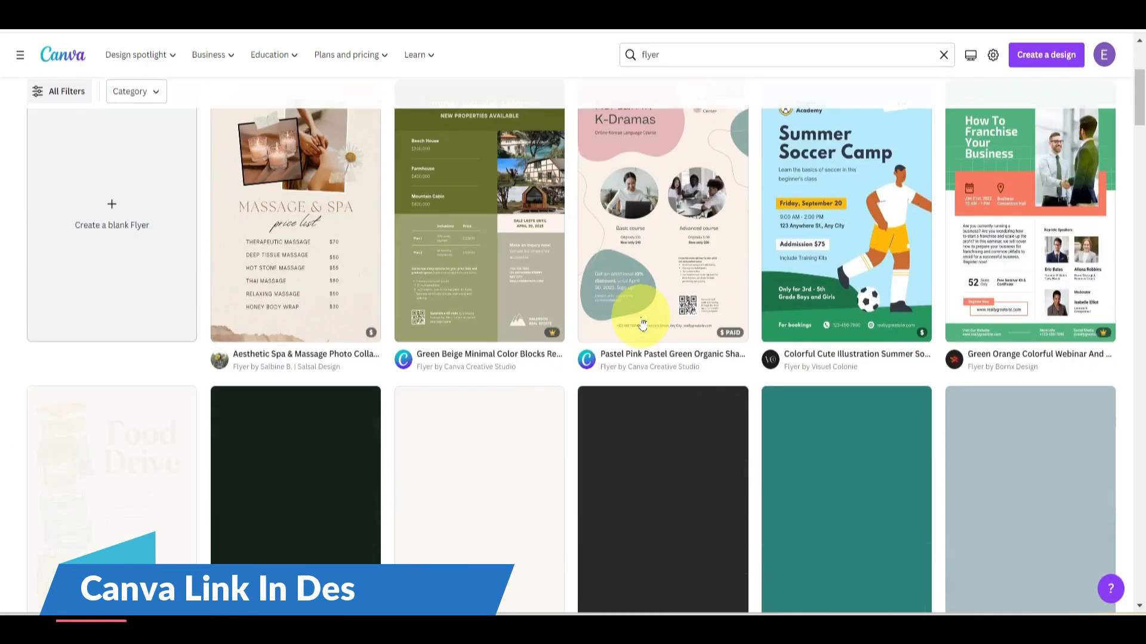
scroll(633, 323, down, 5)
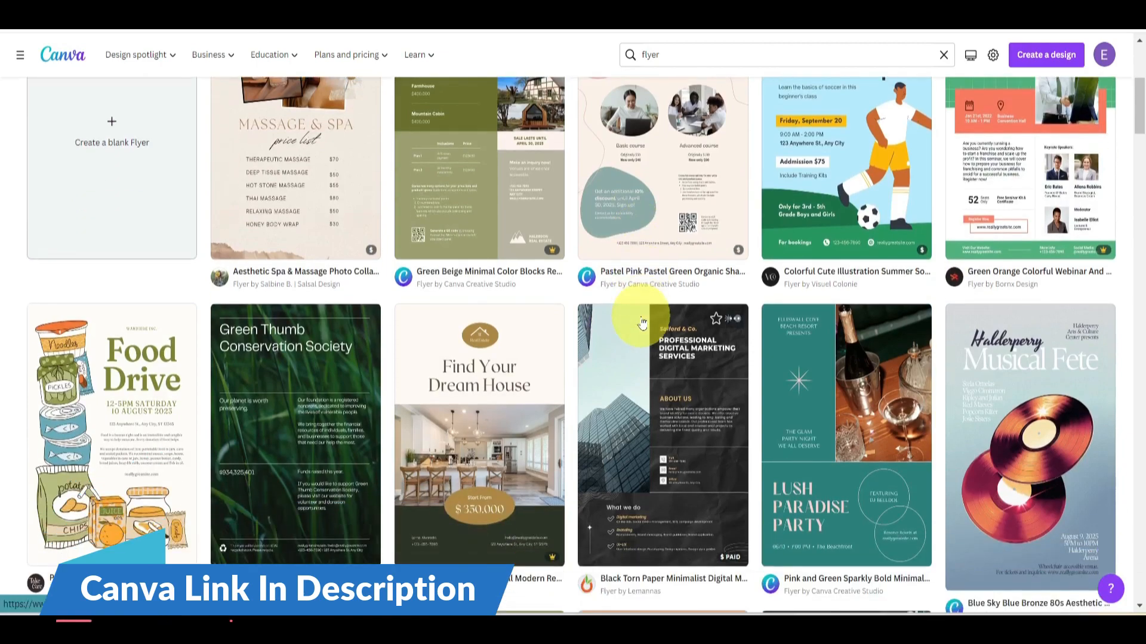
scroll(597, 327, down, 20)
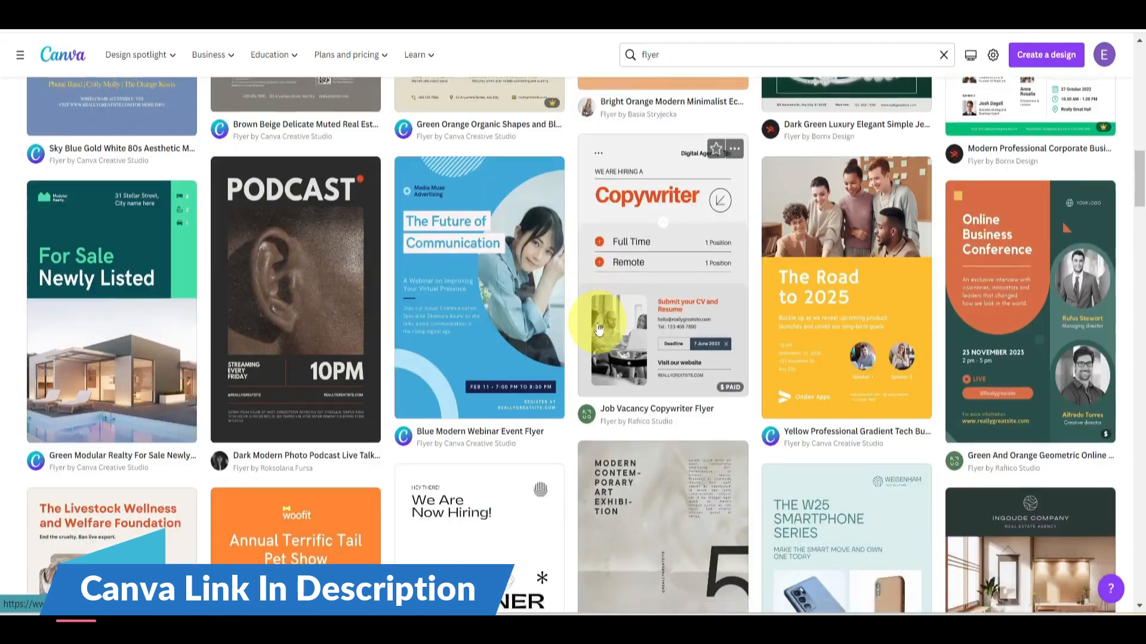
scroll(598, 330, down, 4)
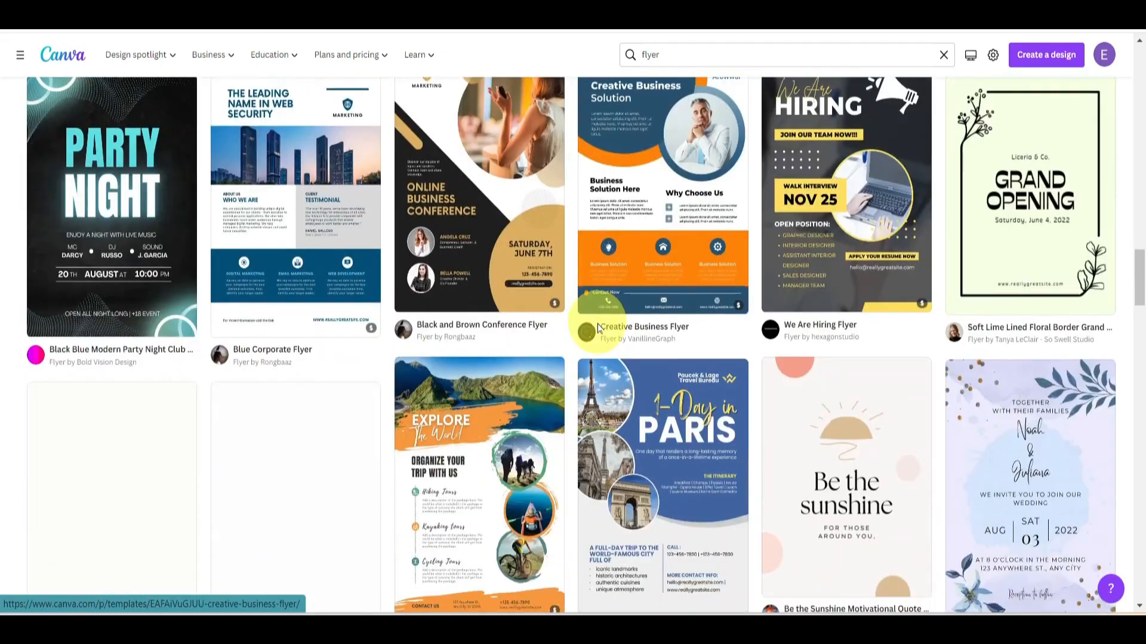
scroll(599, 330, up, 12)
scroll(599, 330, up, 15)
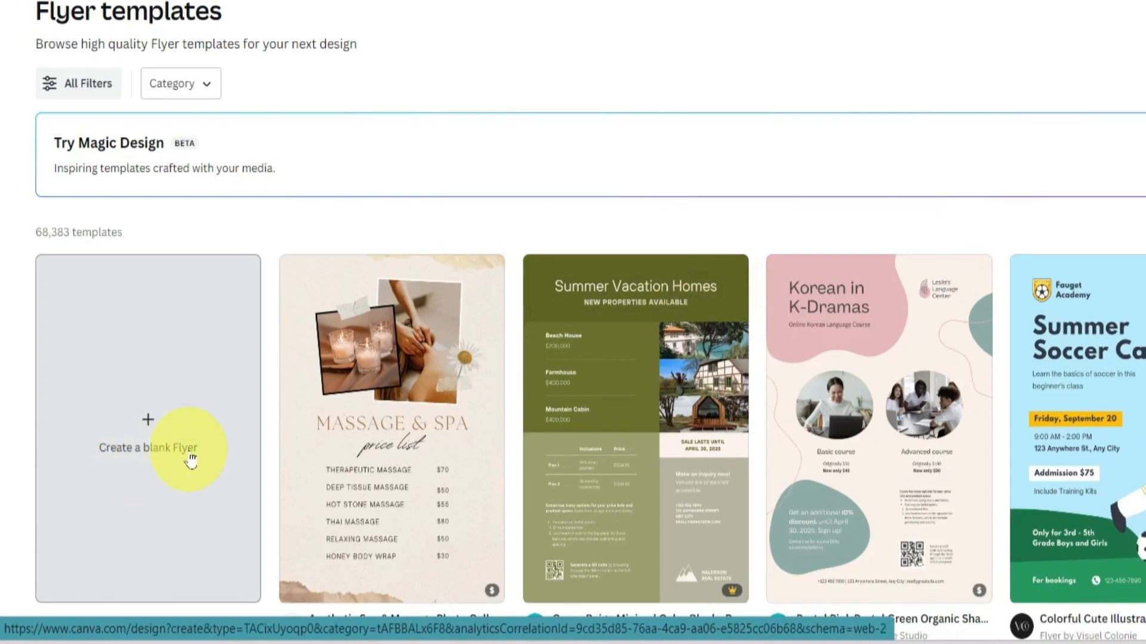
click(135, 450)
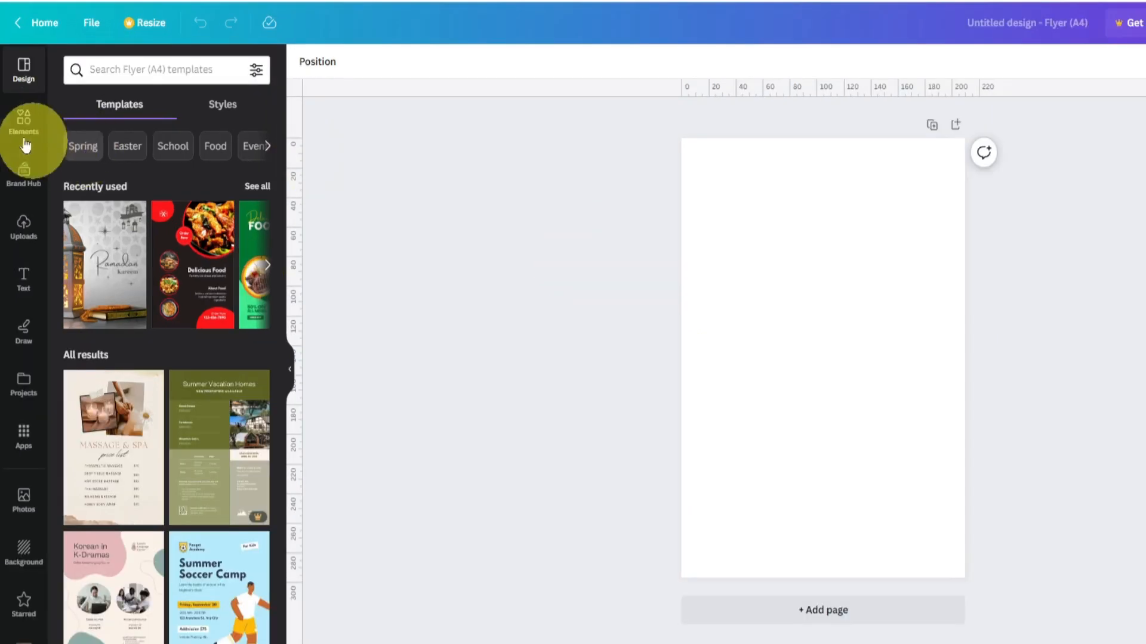
Step: Search the elements for "black background" and show all matching photos
click(24, 126)
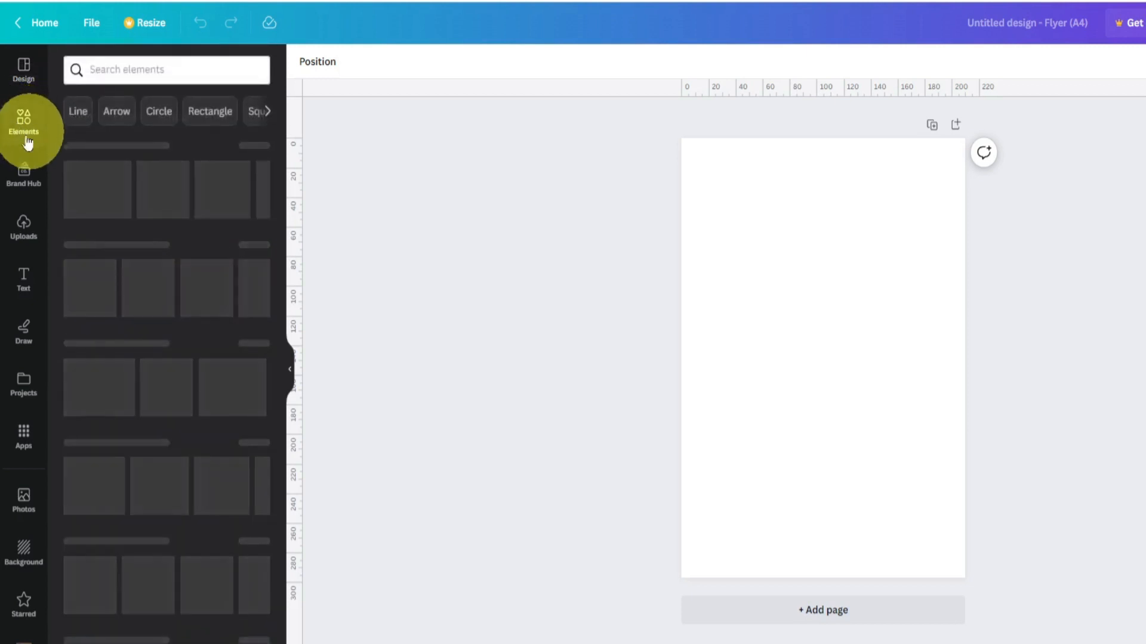
click(153, 71)
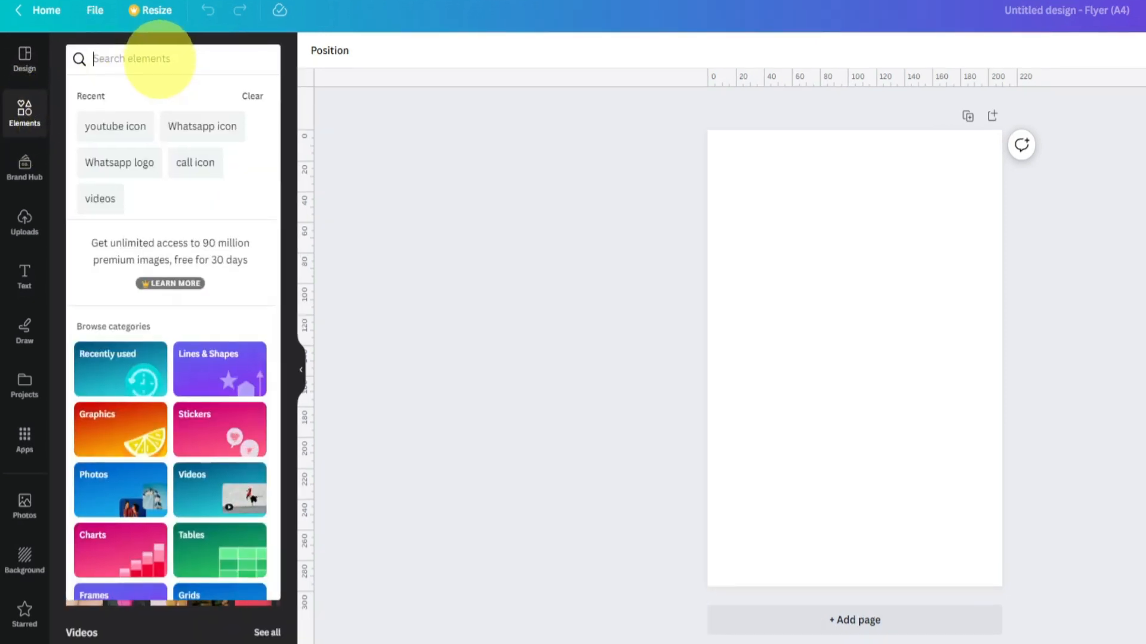
text(black)
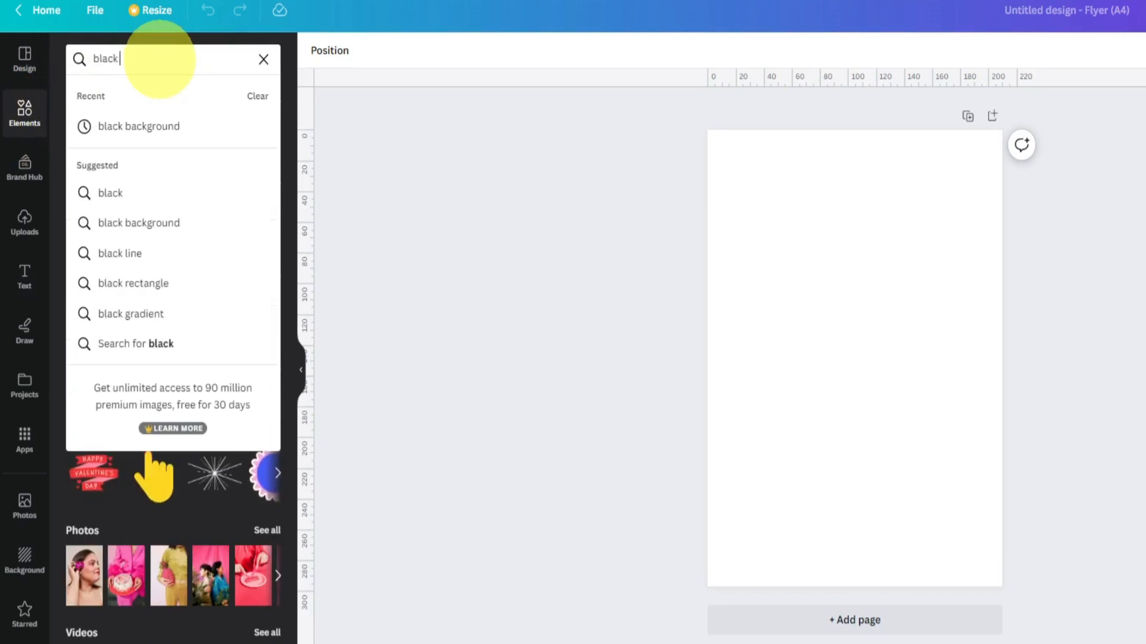
text( back)
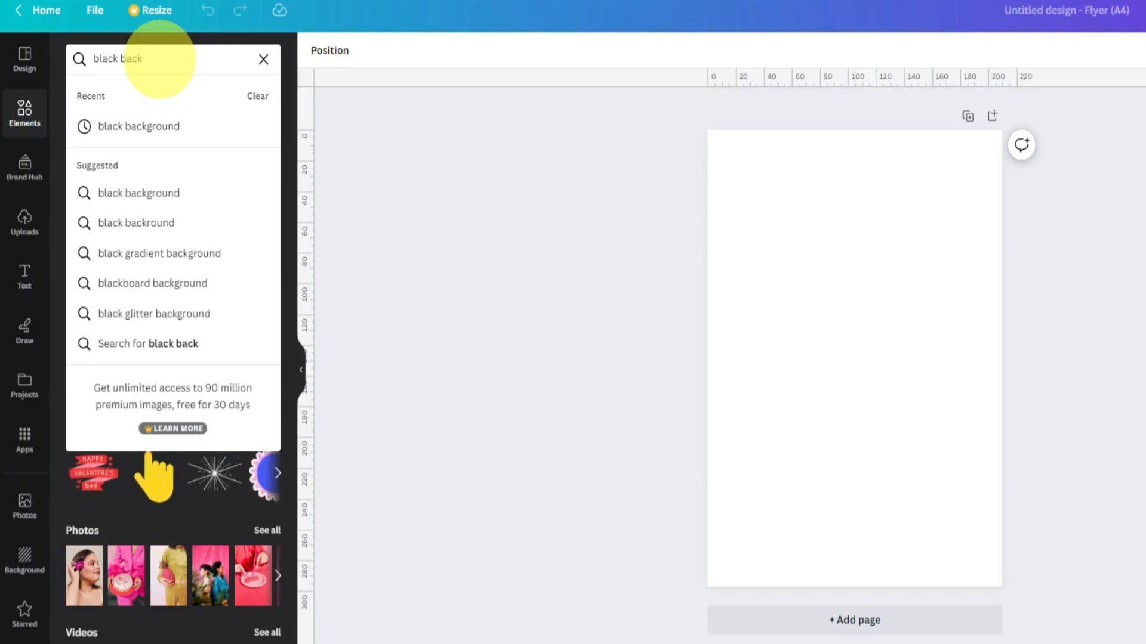
text(groung)
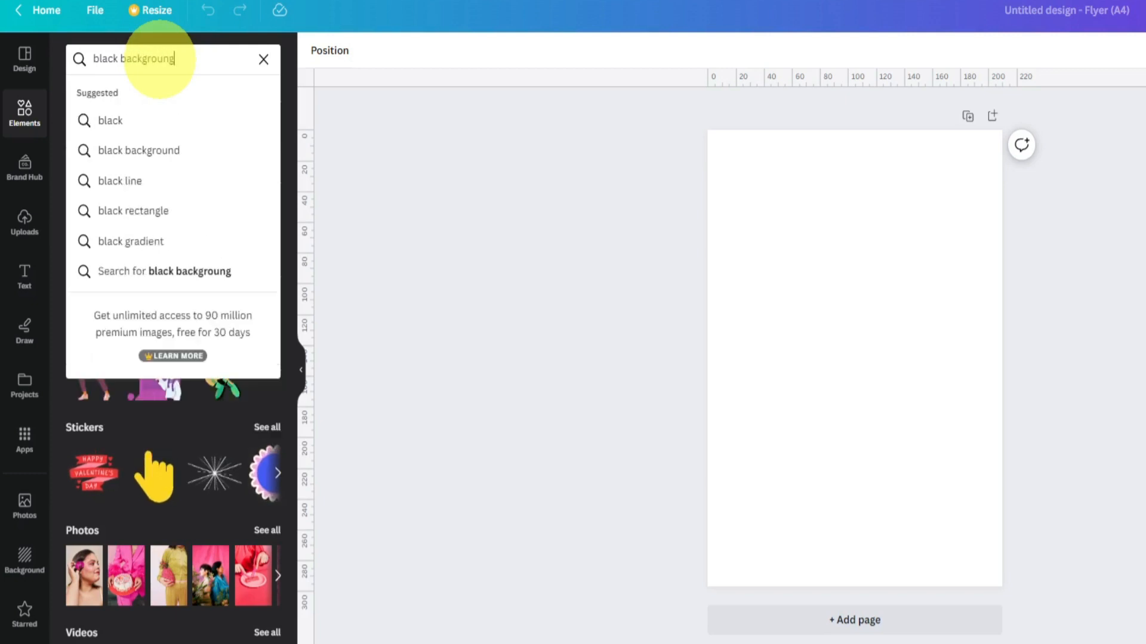
click(143, 151)
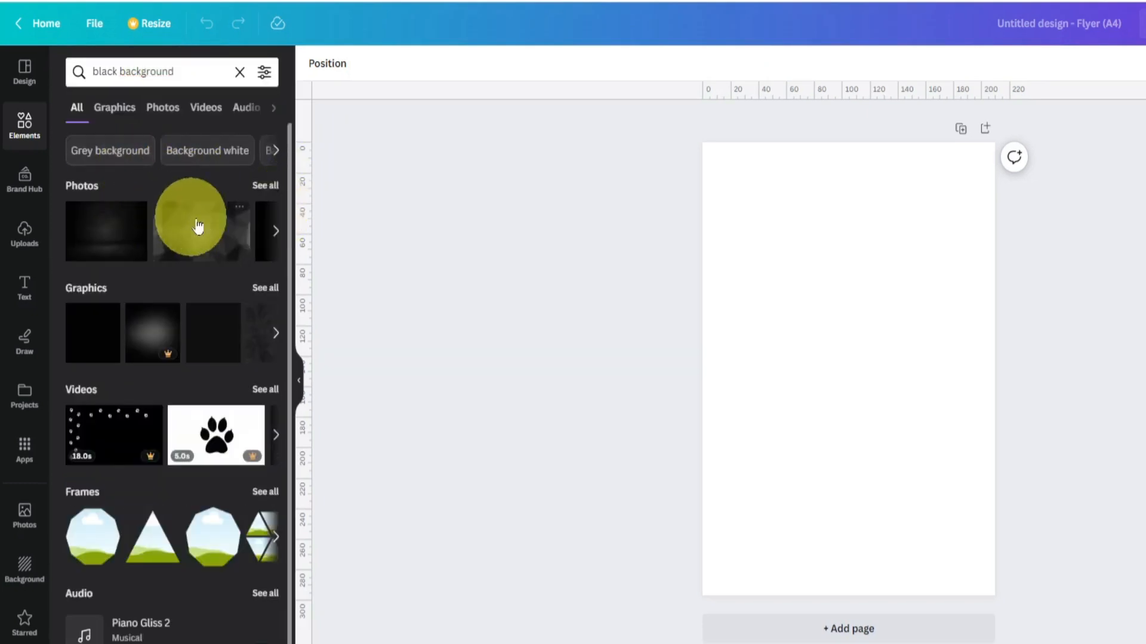
click(266, 190)
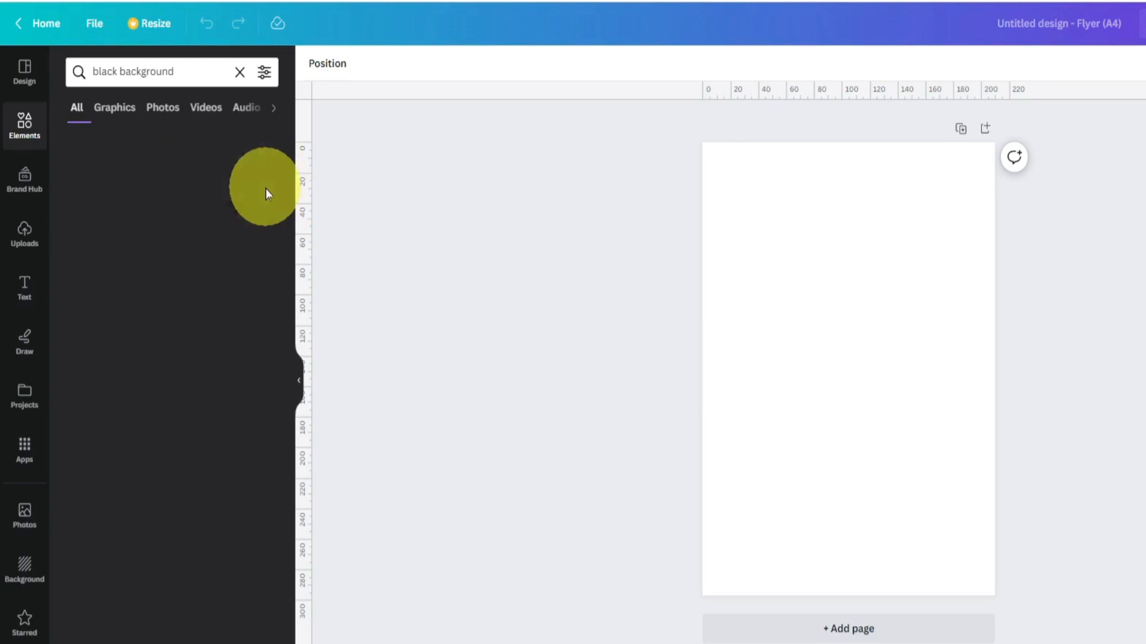
Step: Add the free black photo with small scattered stars to the flyer and set it as the page background
scroll(241, 328, down, 10)
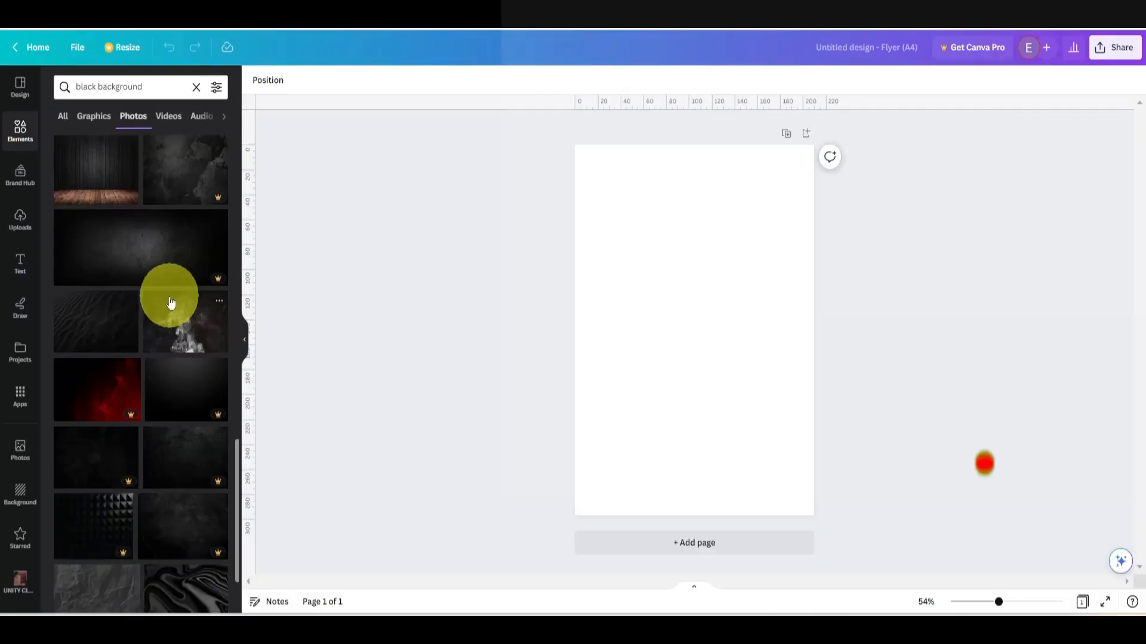
scroll(170, 302, down, 1)
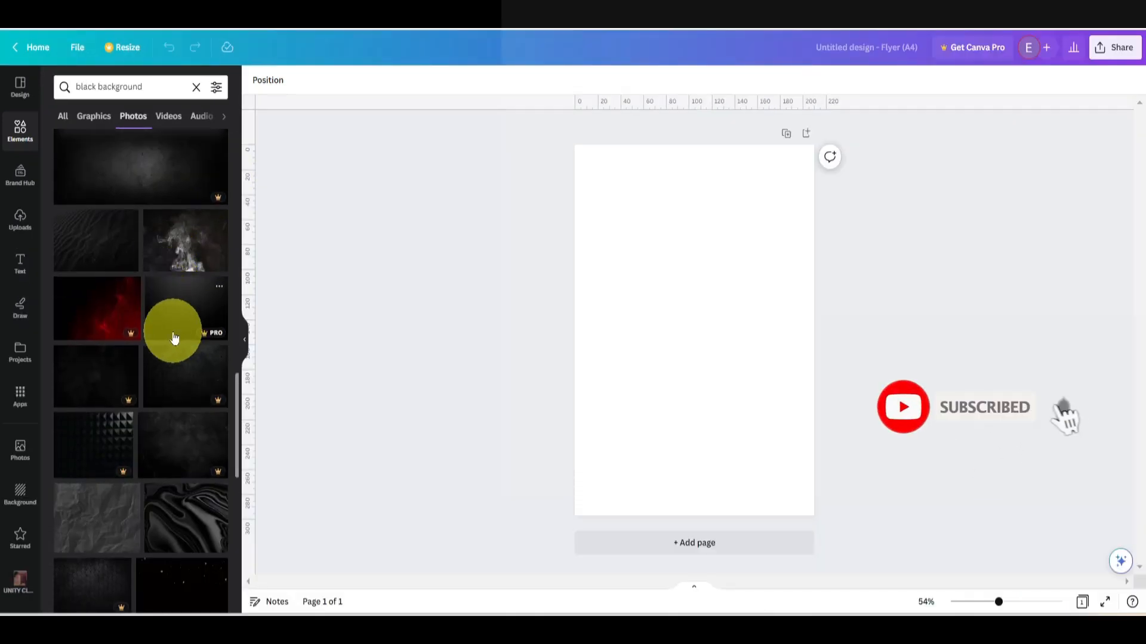
scroll(174, 338, down, 1)
scroll(173, 334, down, 5)
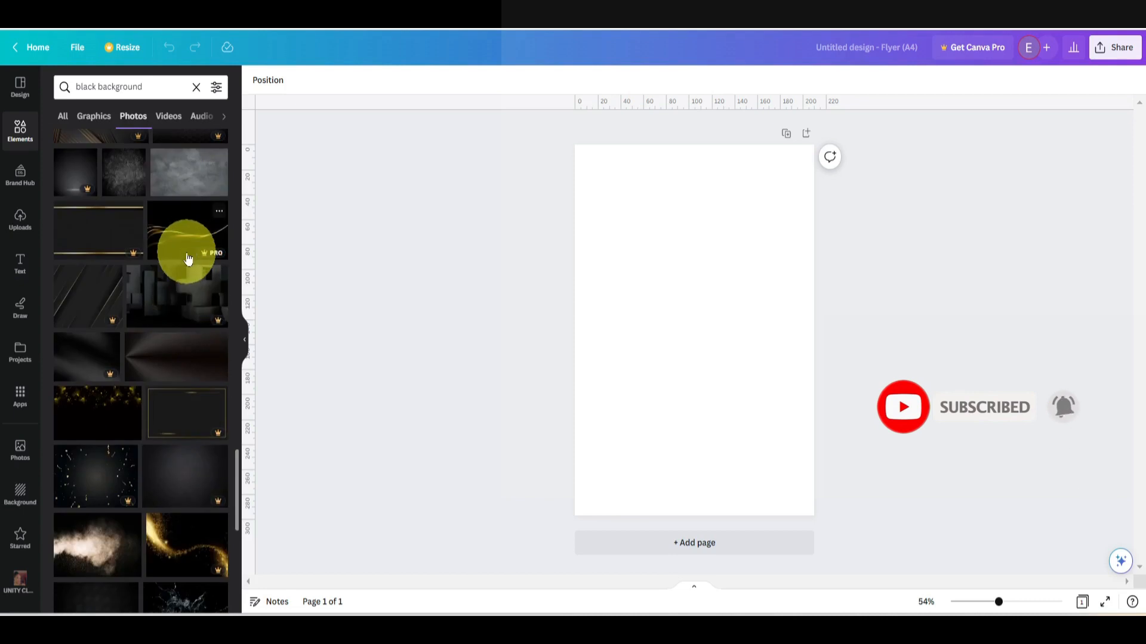
scroll(188, 258, down, 4)
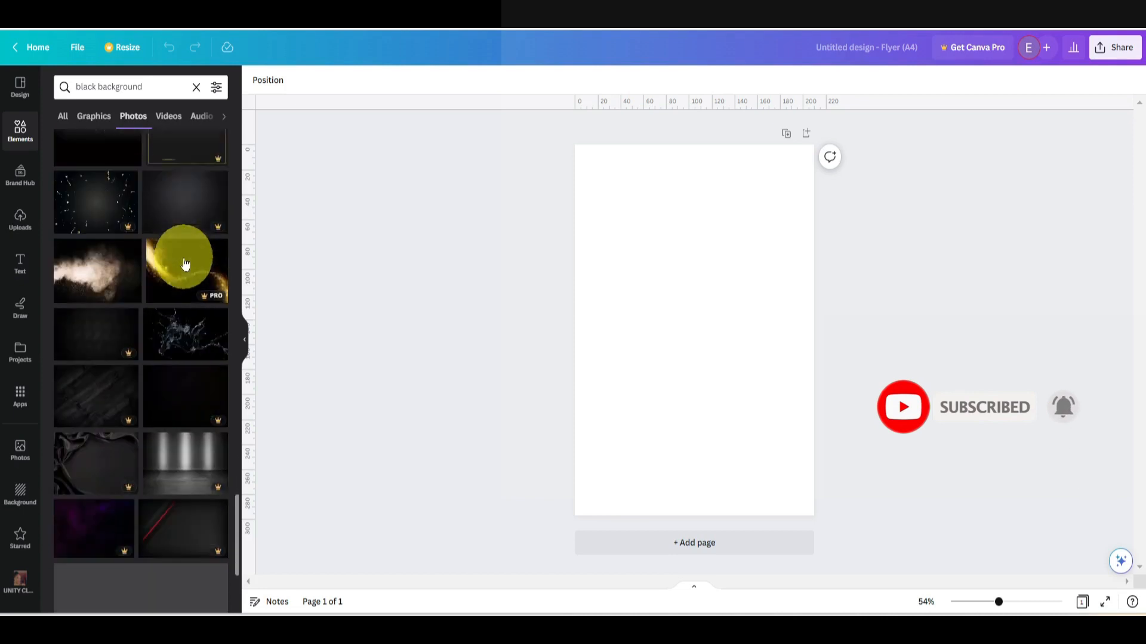
scroll(185, 264, down, 6)
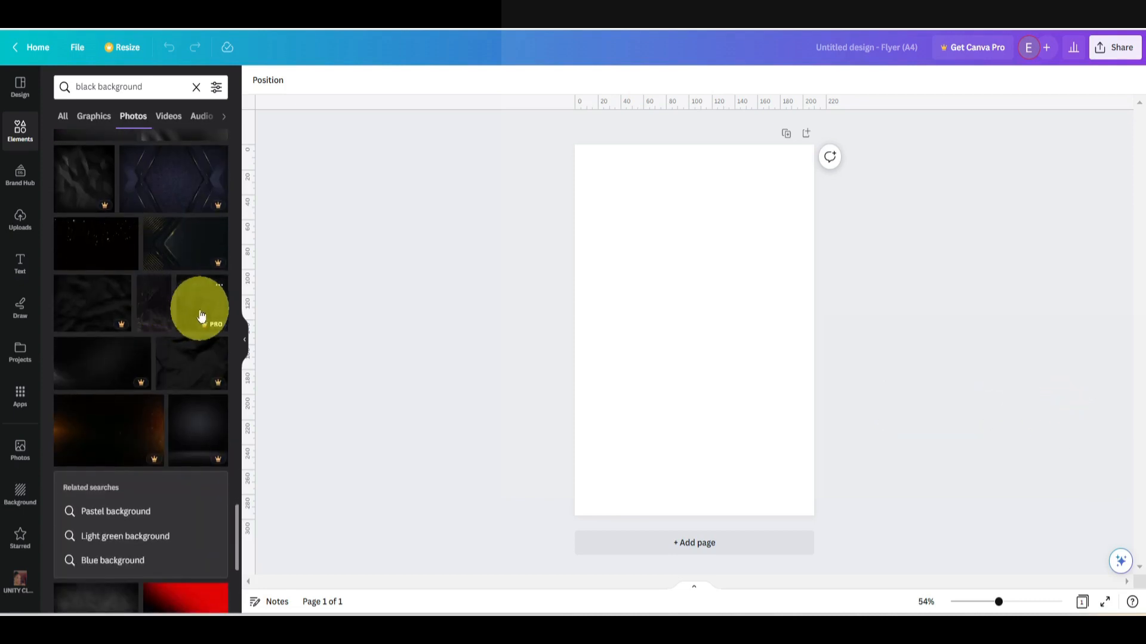
click(94, 257)
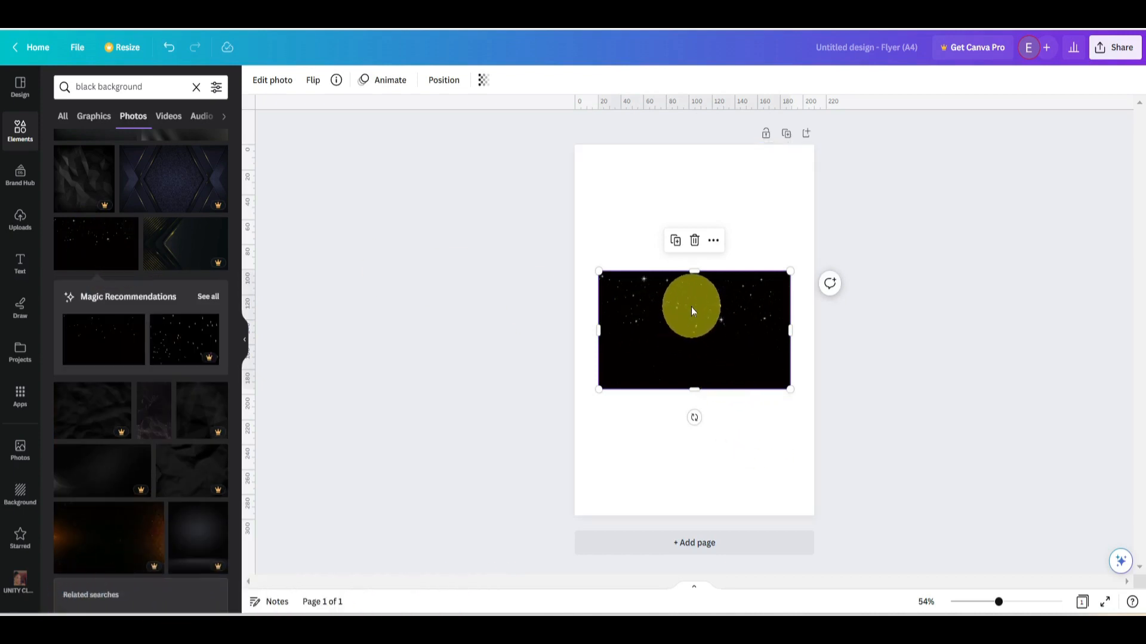
right_click(692, 308)
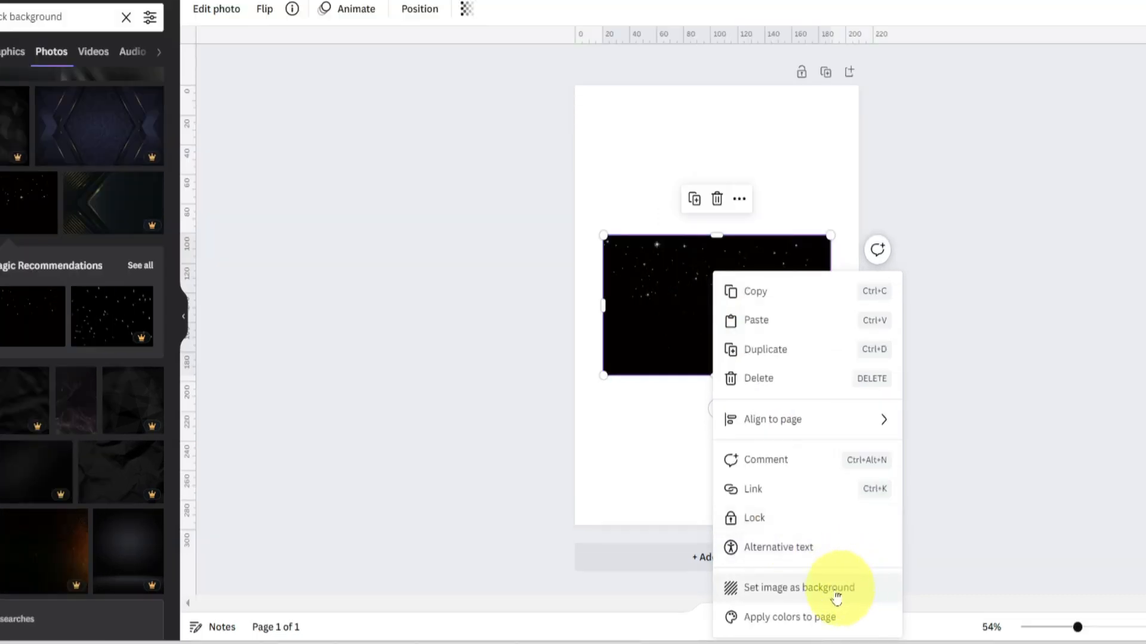
click(833, 592)
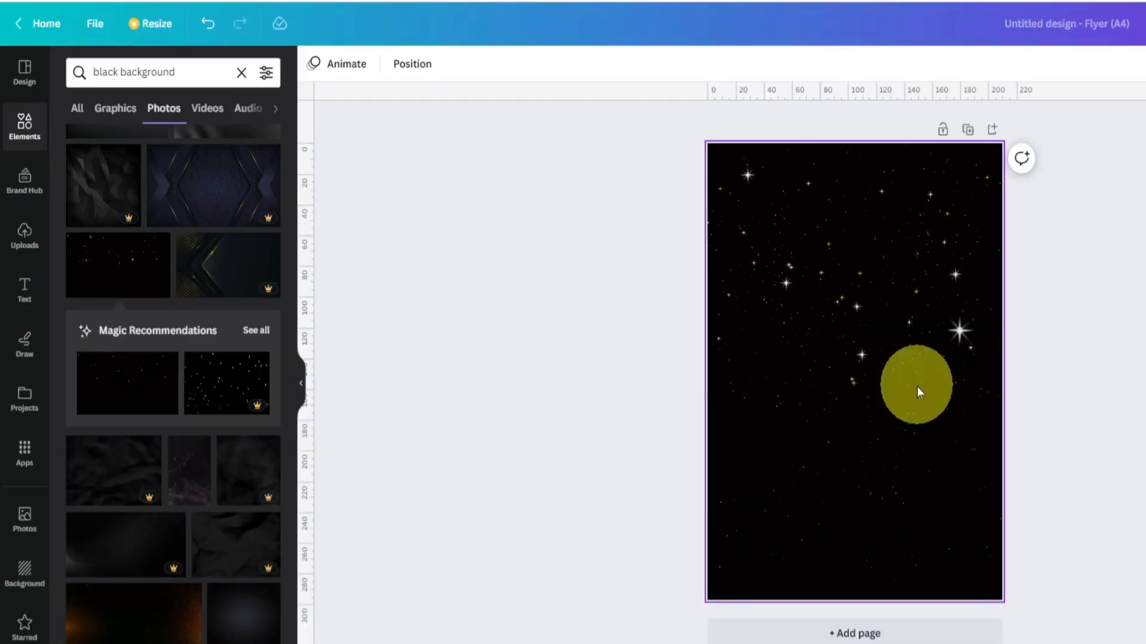
Step: Insert a plain square from the lines and shapes collection onto the page and select it
click(36, 137)
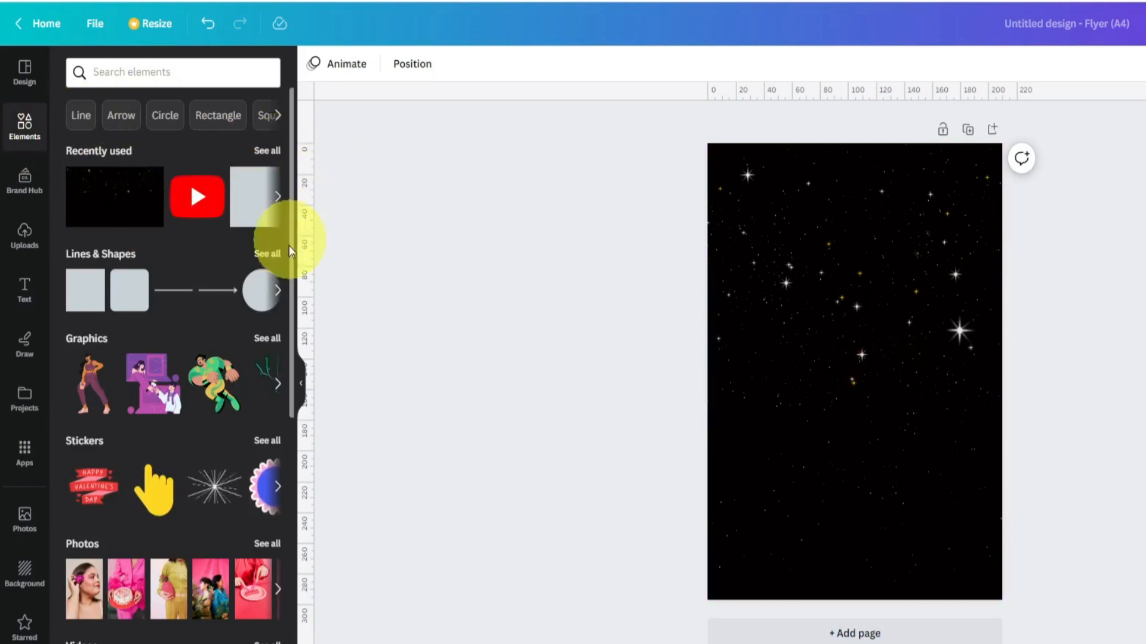
click(255, 257)
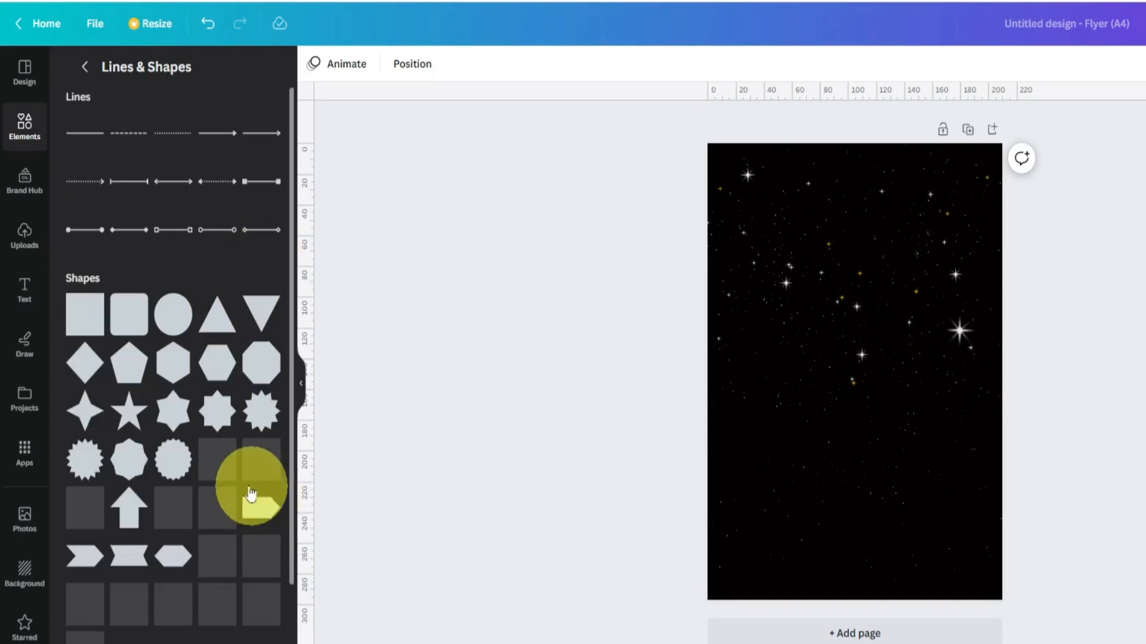
click(84, 332)
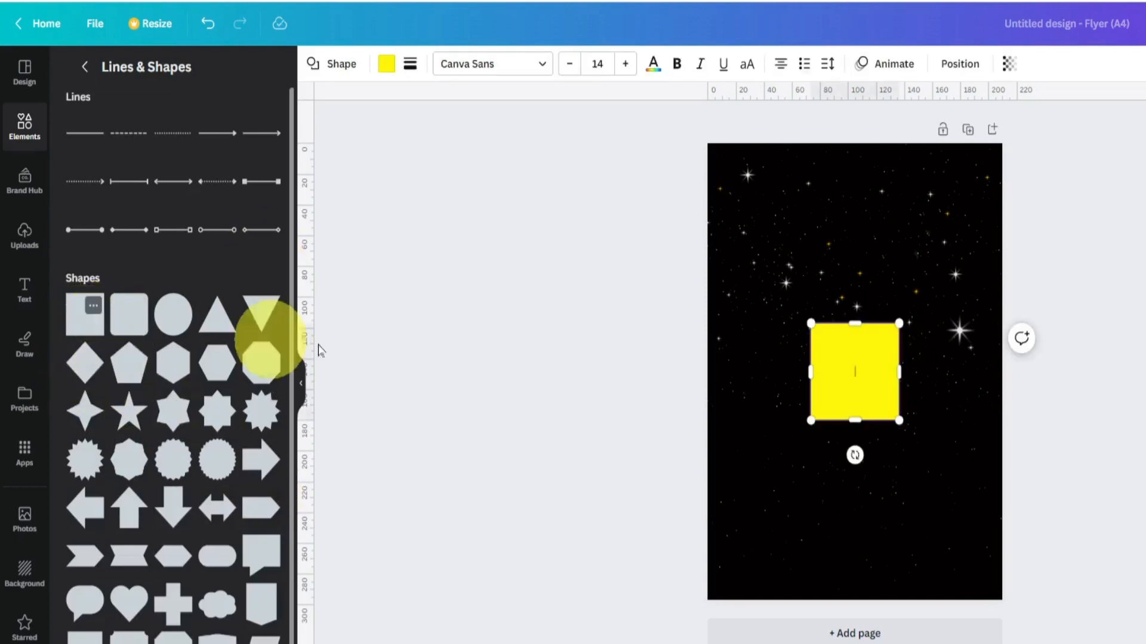
click(922, 353)
click(843, 373)
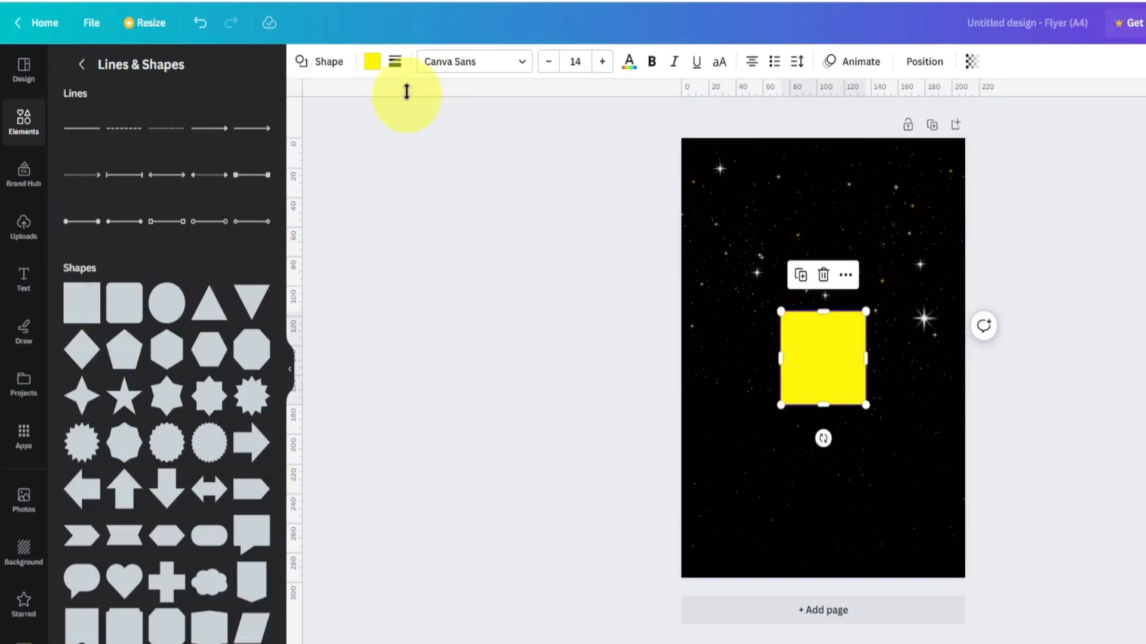
Step: Change the square's fill to the default solid pink
click(373, 62)
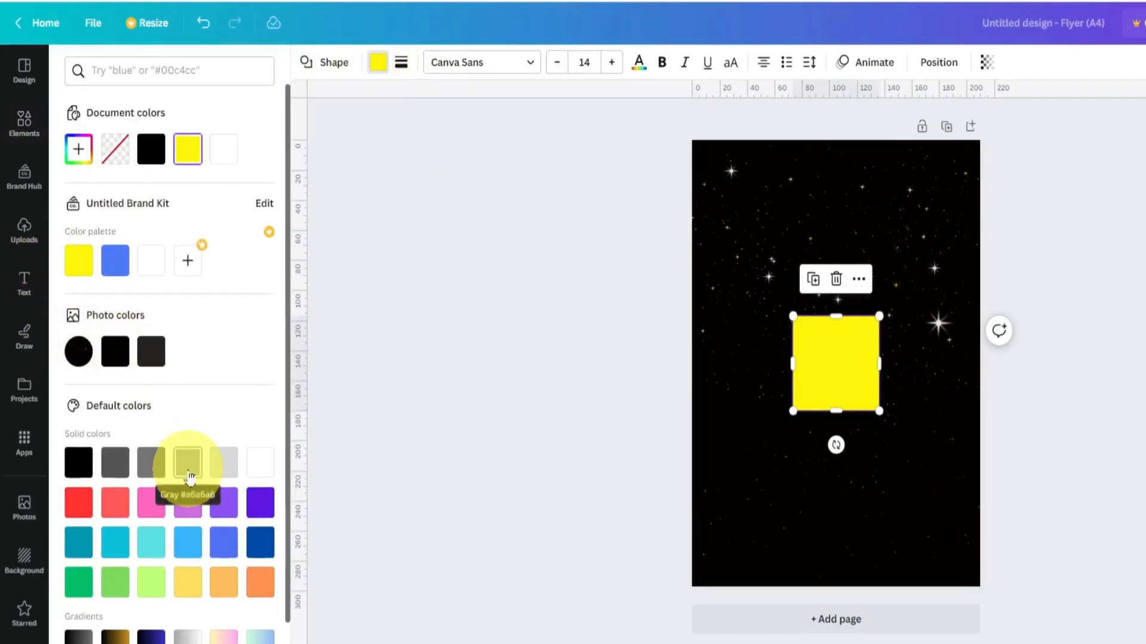
scroll(190, 477, down, 2)
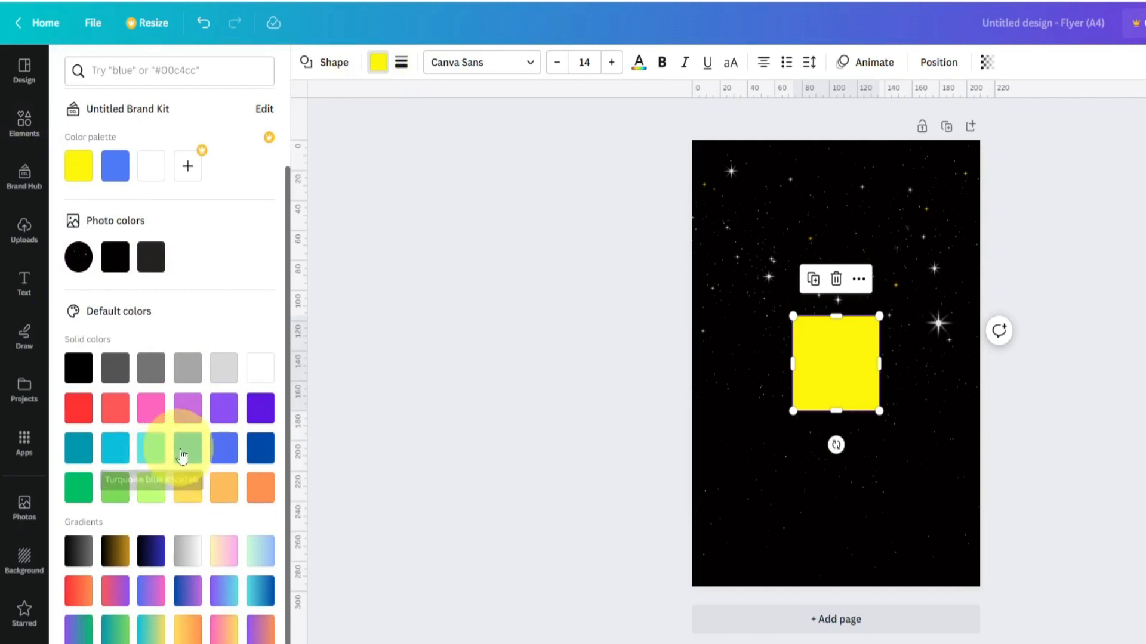
click(153, 415)
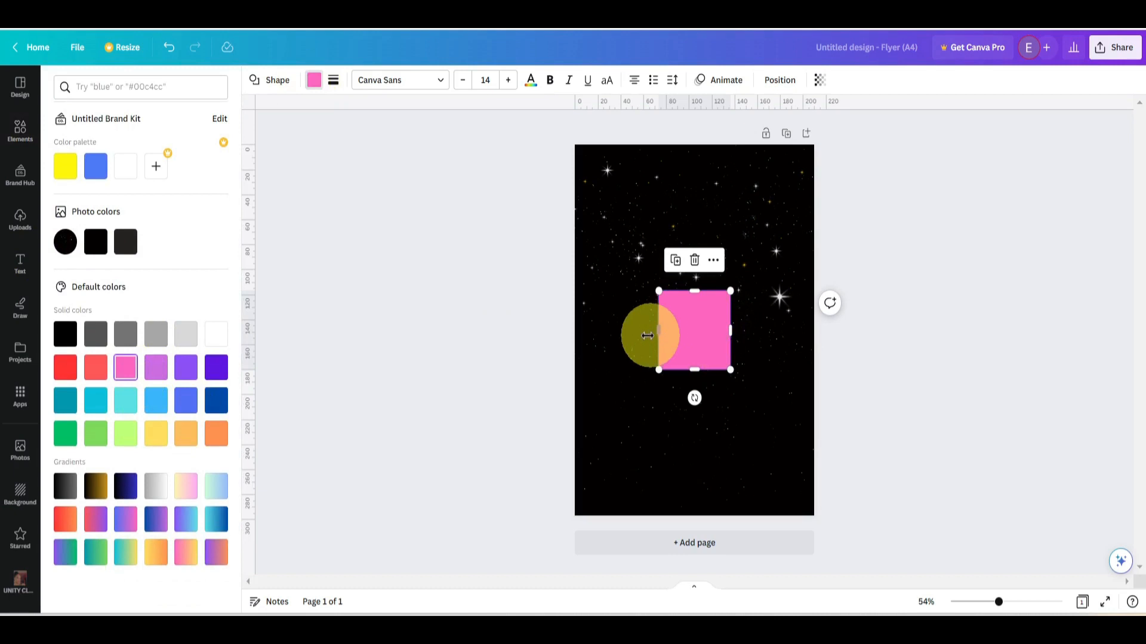
Step: Stretch the square sideways into a band wider than the page and fill it with the default solid orange
drag(648, 335, 561, 332)
drag(729, 326, 871, 330)
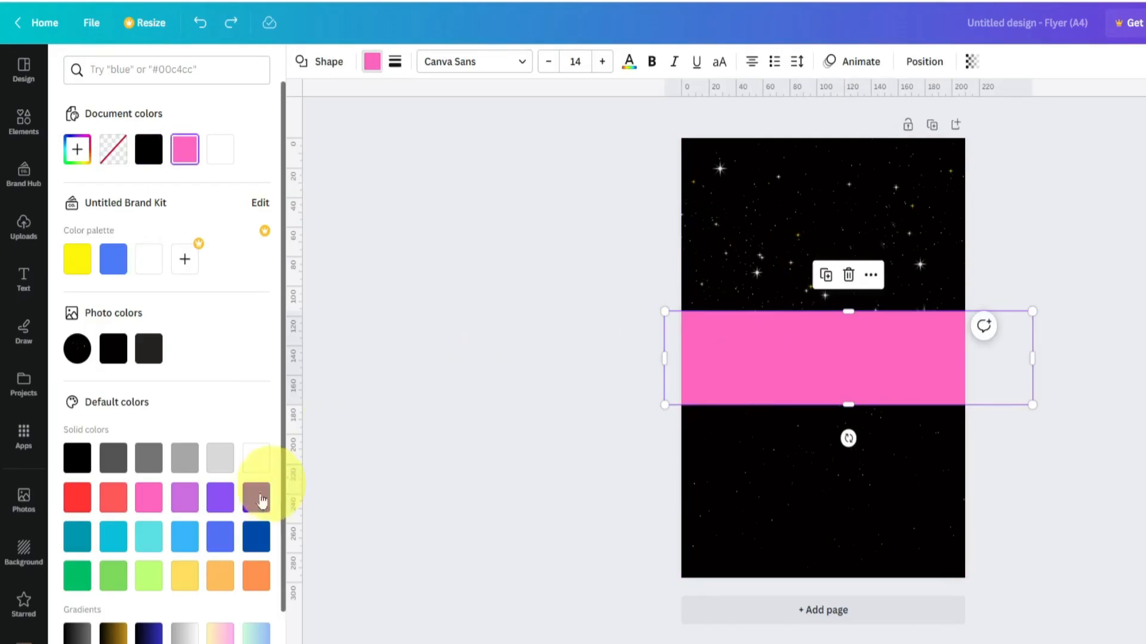
scroll(262, 500, down, 2)
click(261, 489)
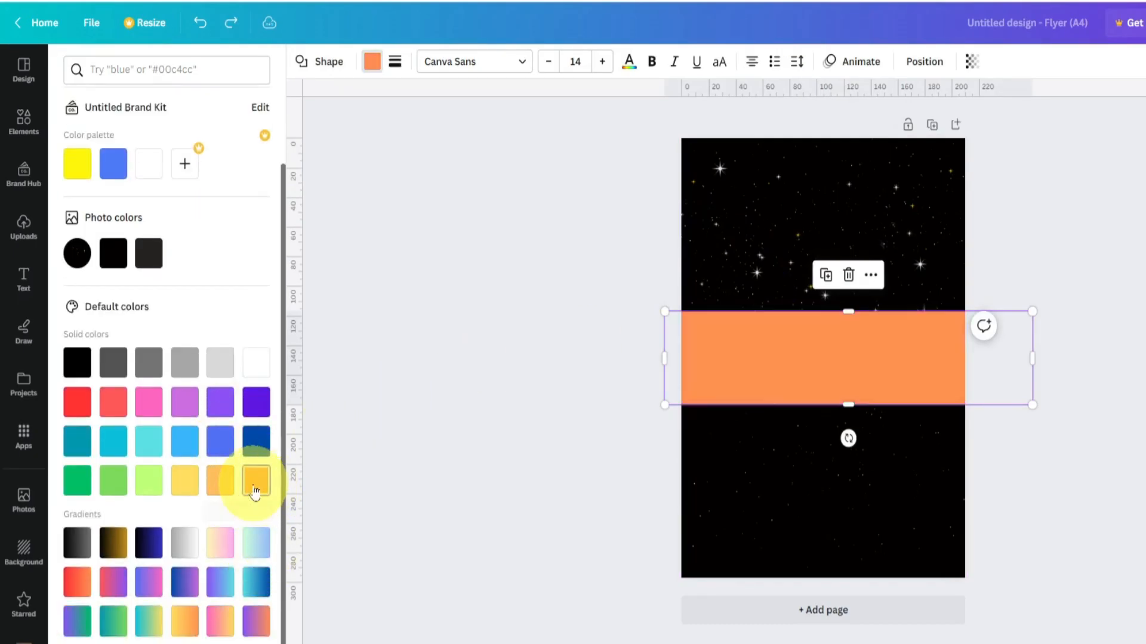
Step: Place the orange band partly over the page's top edge and a duplicate of it partly over the bottom edge
drag(872, 353, 864, 126)
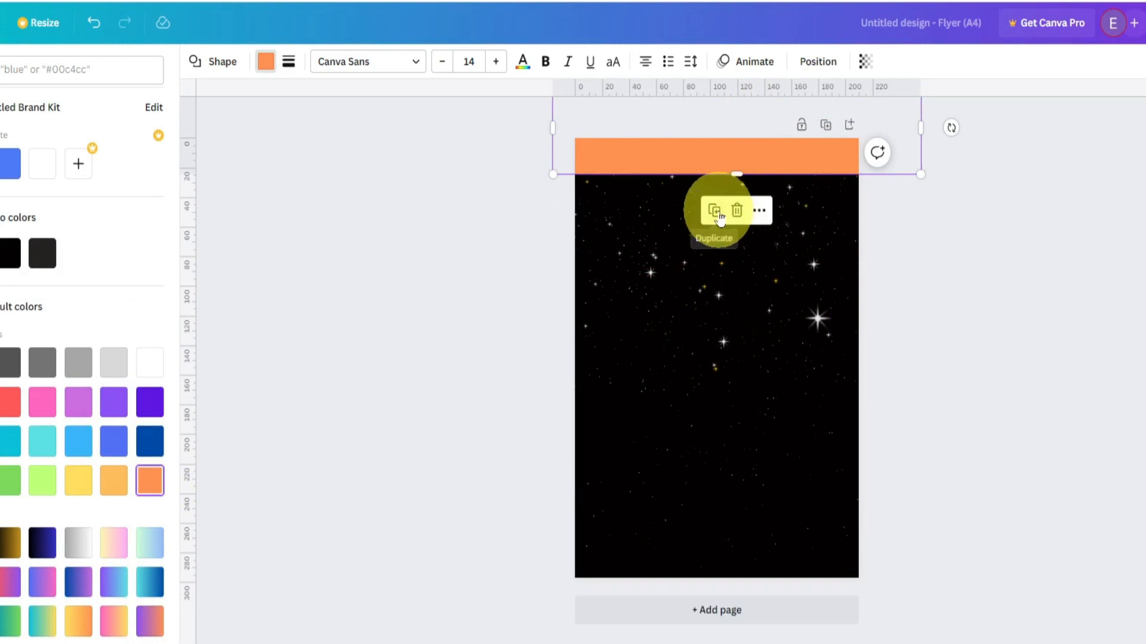
click(718, 213)
drag(757, 169, 690, 563)
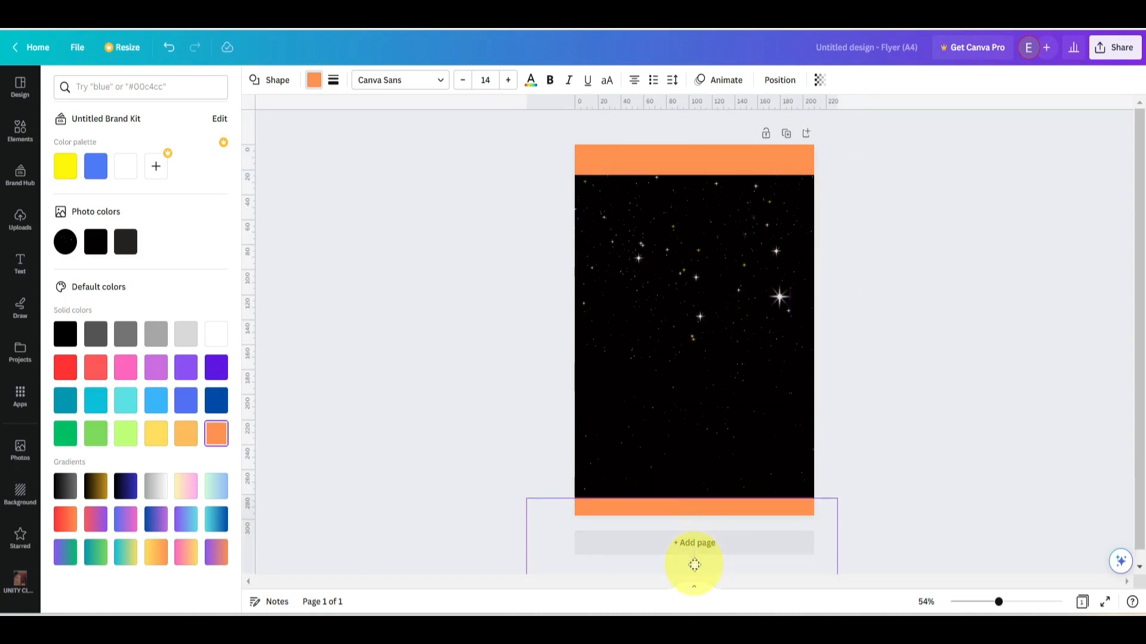
Step: Shift the upper orange band slightly further past the page's top edge so that a thinner strip remains on the page
click(702, 160)
drag(703, 160, 703, 150)
click(736, 395)
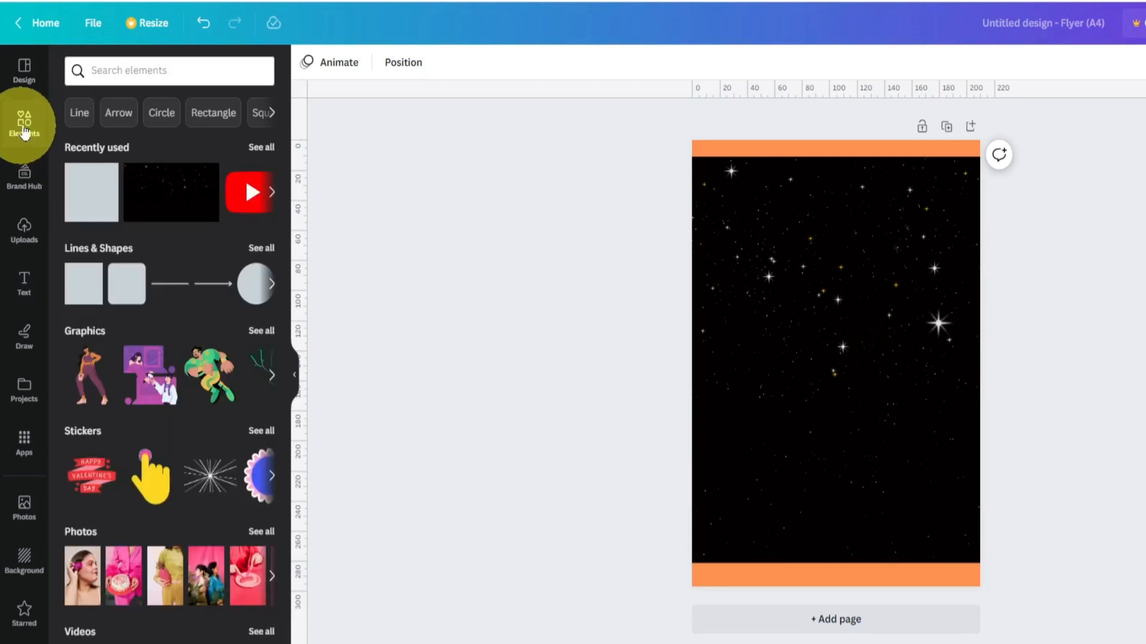
Step: Search the elements for "pizza icon" and browse all the graphics results
click(140, 70)
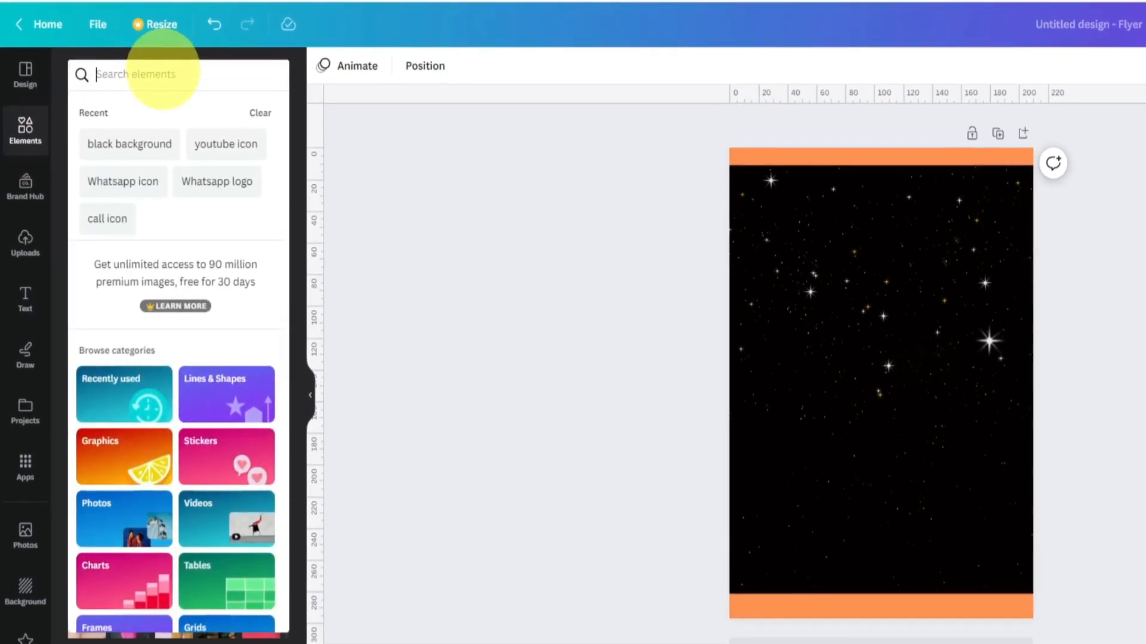
text(pi)
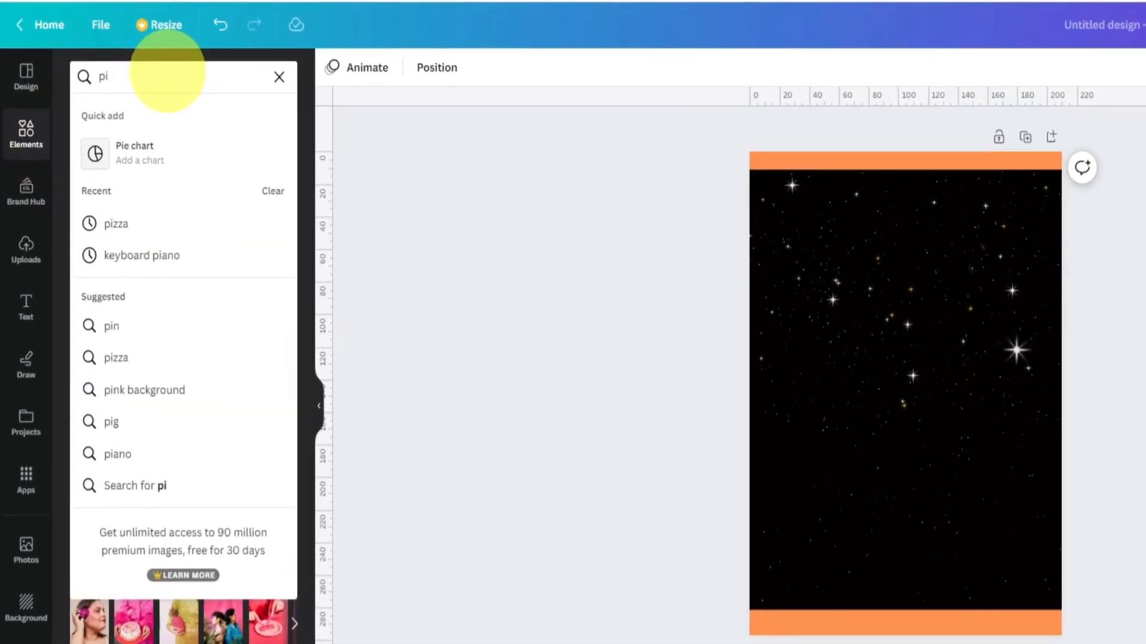
text(zz)
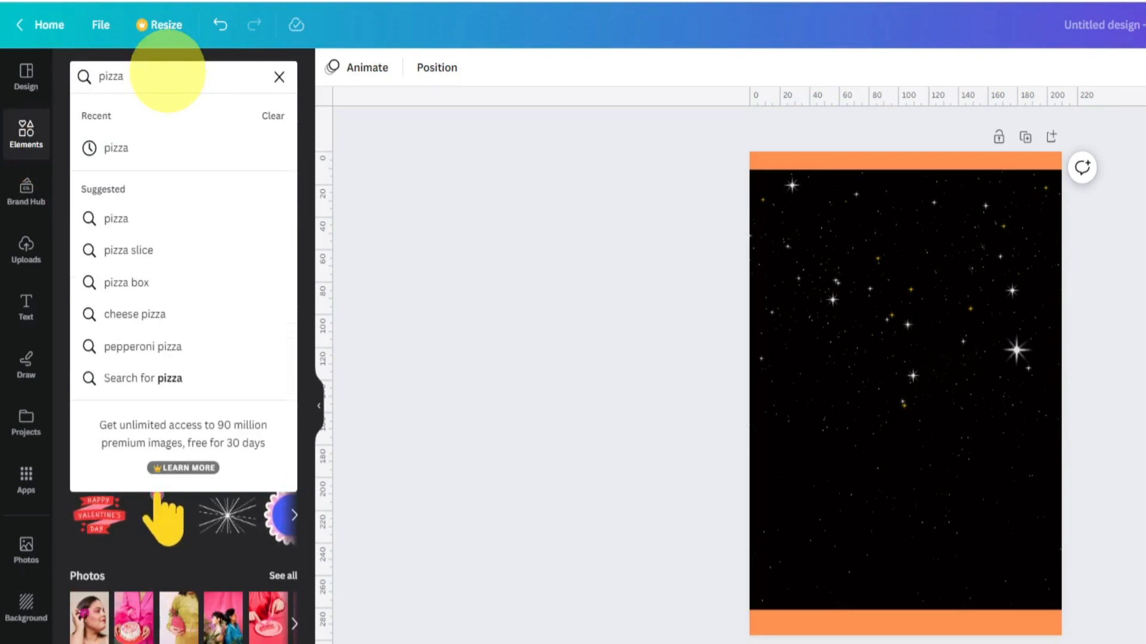
text(a ic)
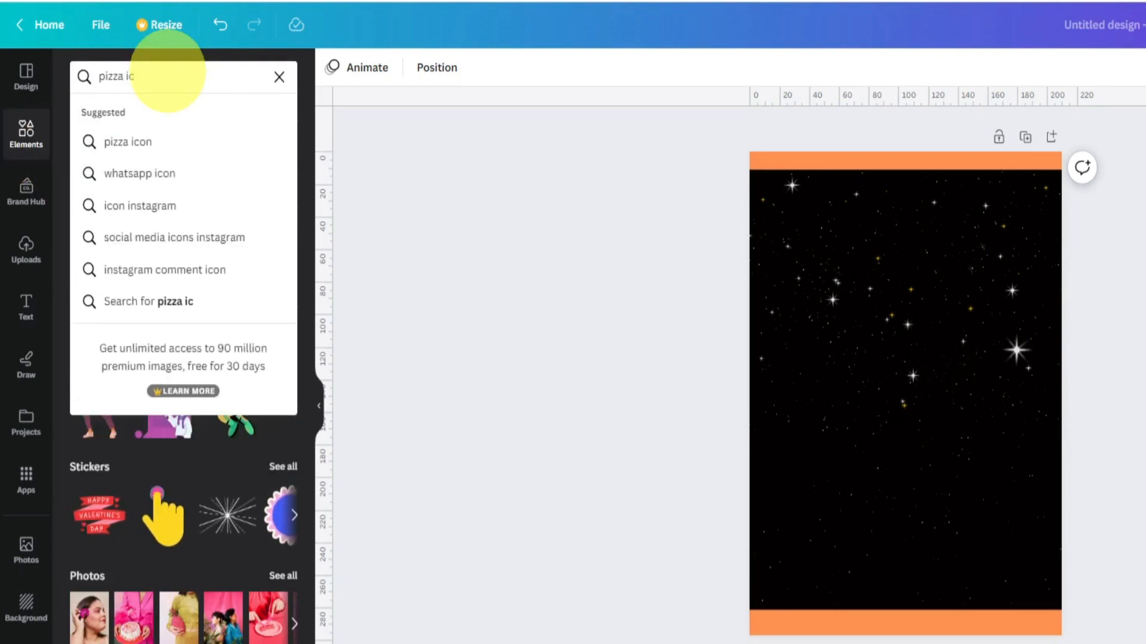
click(192, 141)
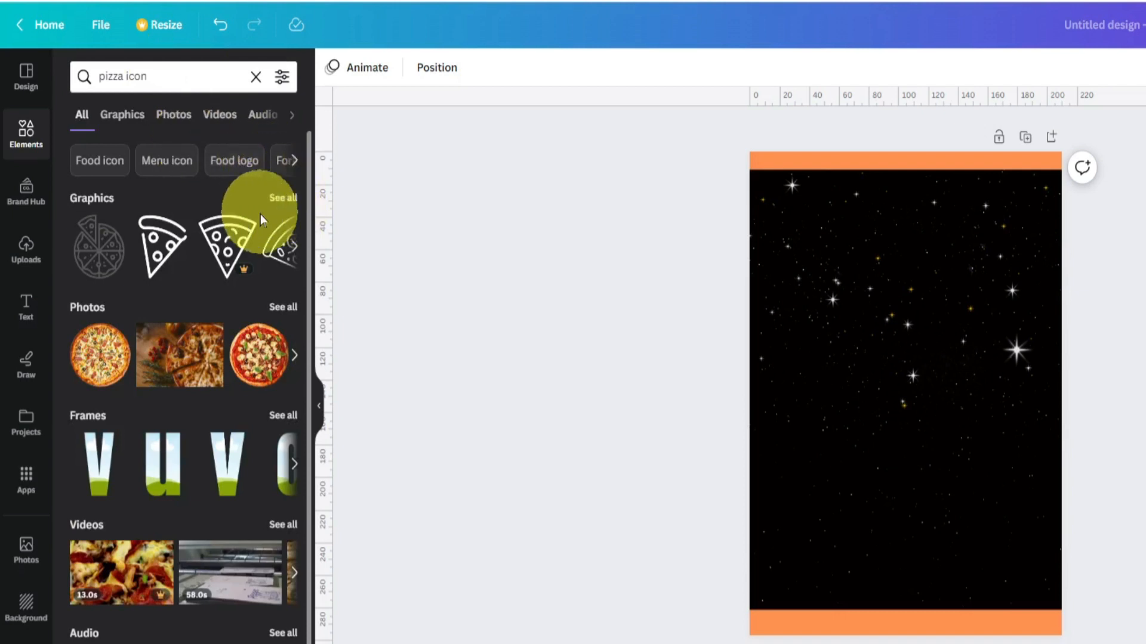
click(284, 201)
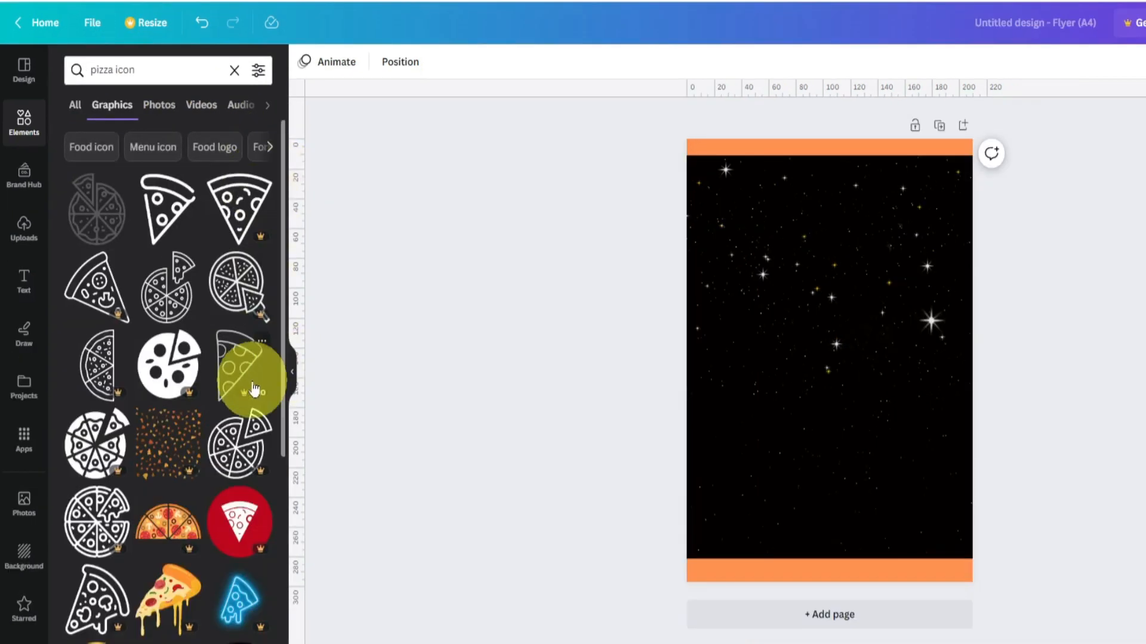
scroll(276, 424, down, 5)
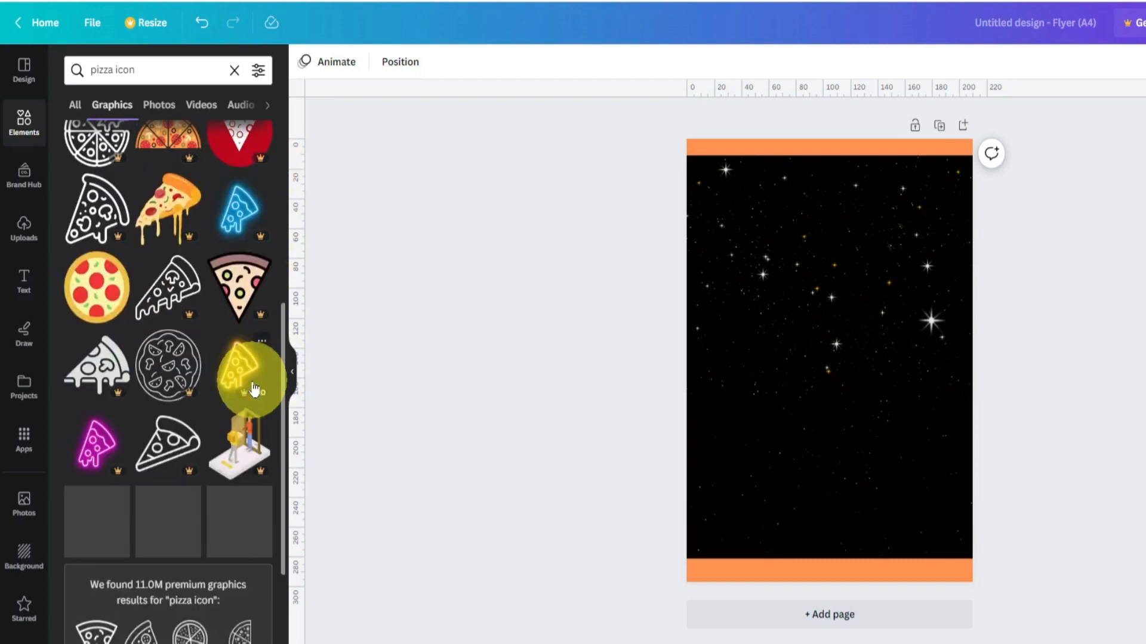
scroll(252, 388, up, 10)
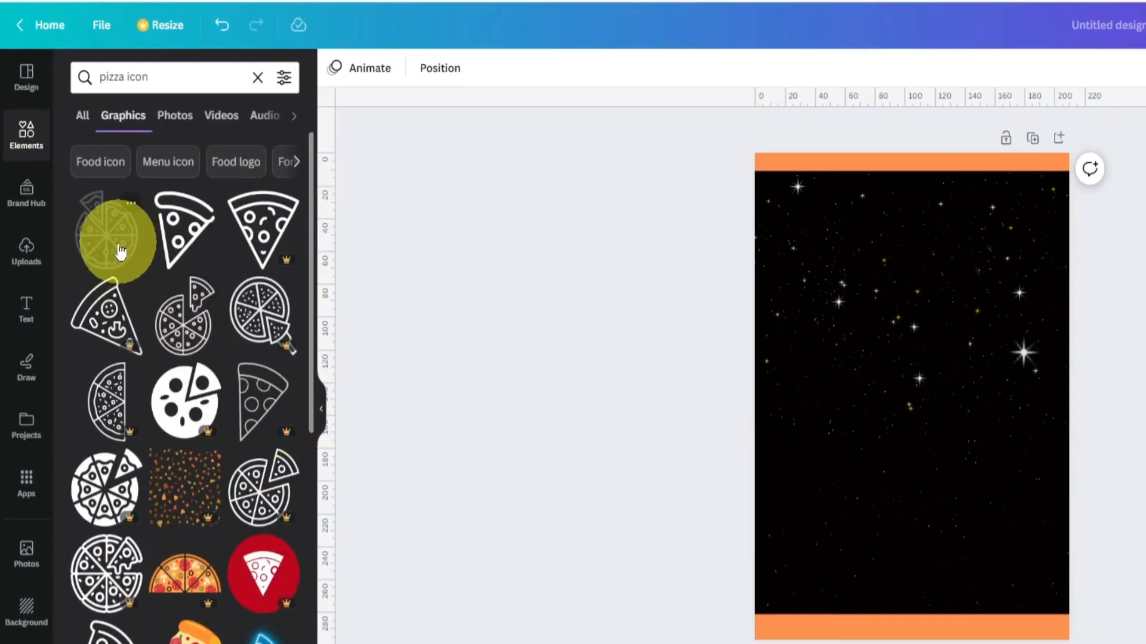
Step: Insert the grey outline graphic of a whole pizza, place it in the page's upper half and recolour it default pink
click(117, 251)
drag(872, 383, 886, 322)
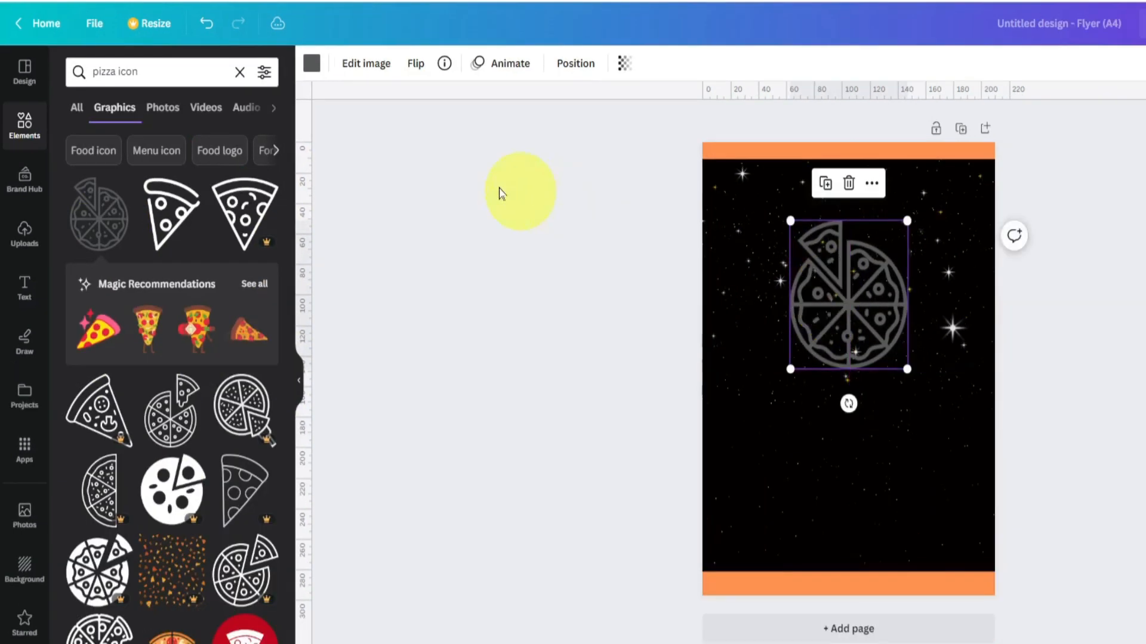
click(320, 74)
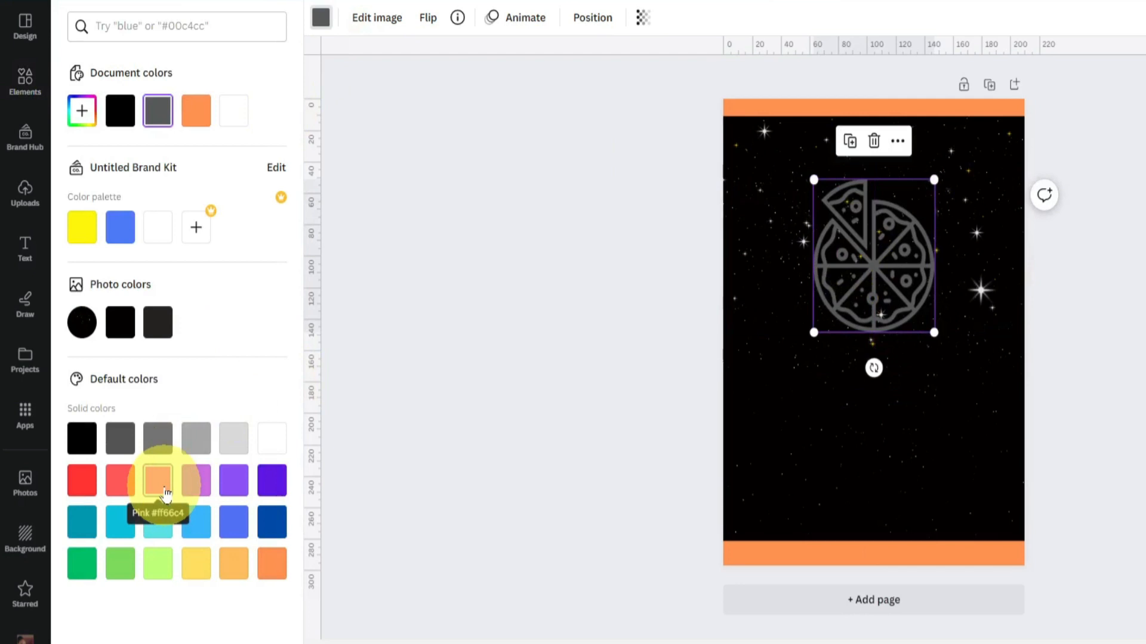
click(166, 493)
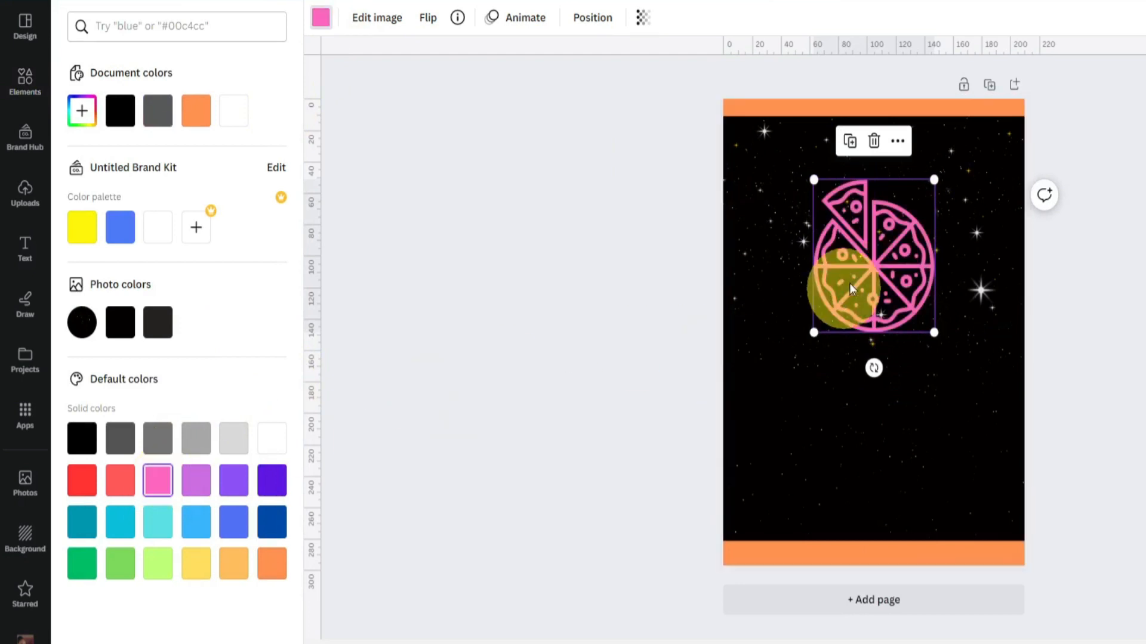
Step: Shrink the pink pizza icon to roughly 30 mm wide and centre it just below the upper orange band
drag(934, 180, 904, 243)
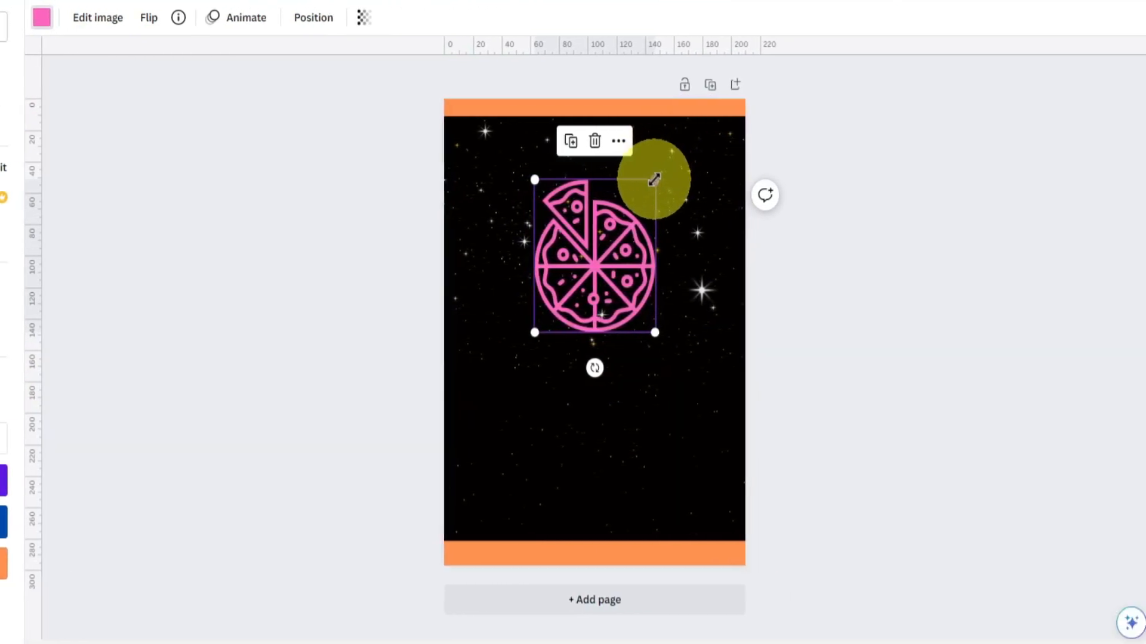
drag(625, 243, 595, 256)
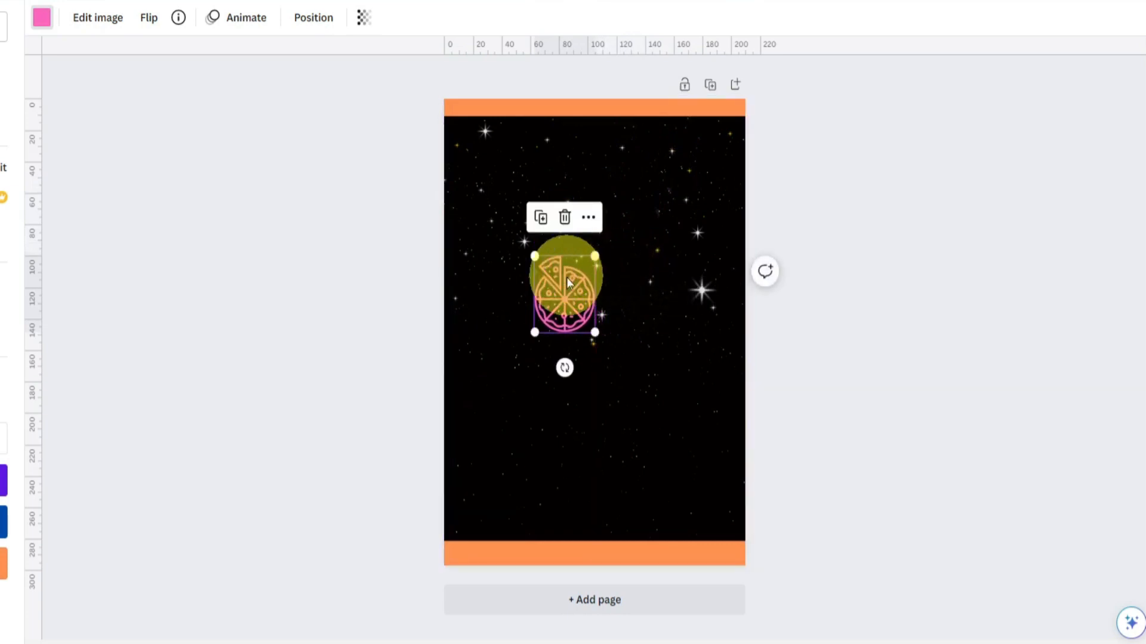
drag(568, 292, 596, 163)
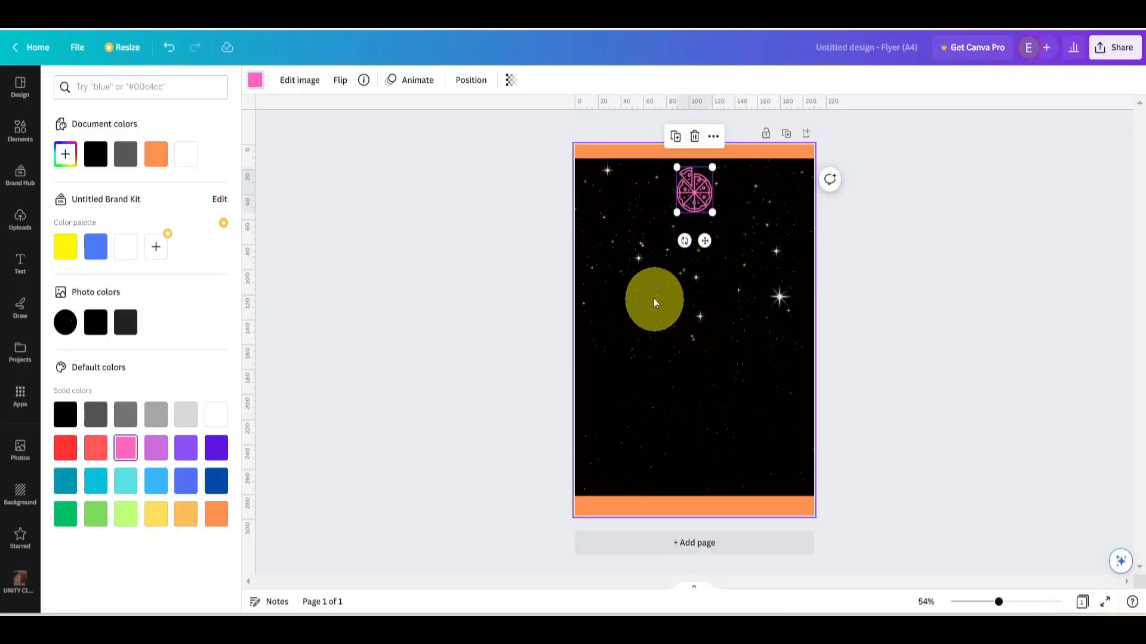
drag(654, 302, 723, 205)
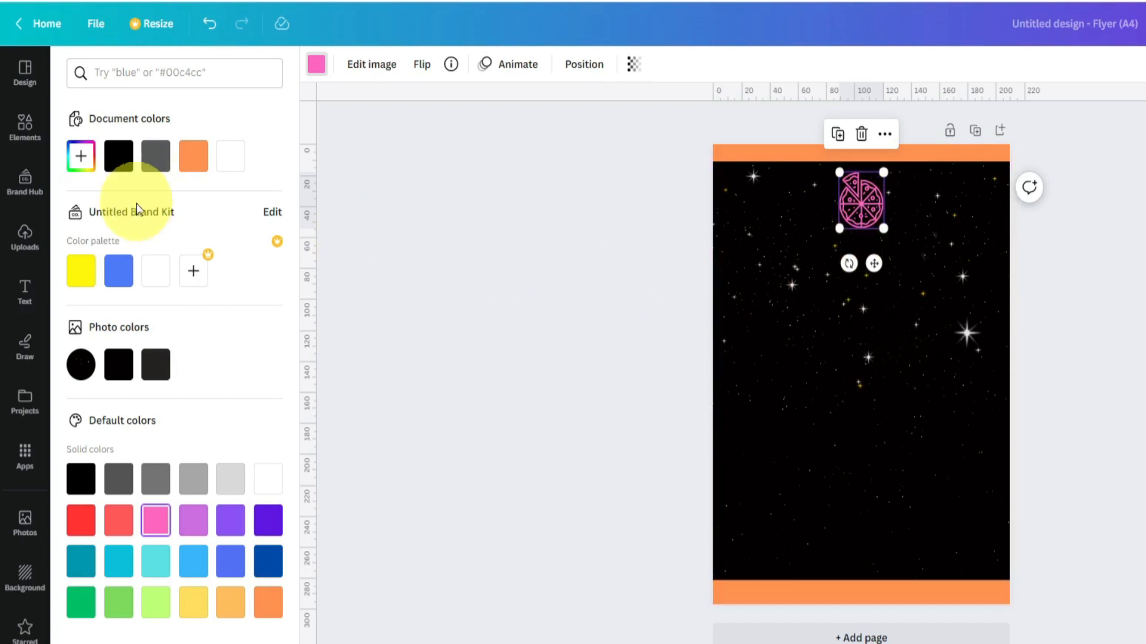
Step: Add a text box reading "JOZZY PIZZA" under the pizza icon
click(21, 310)
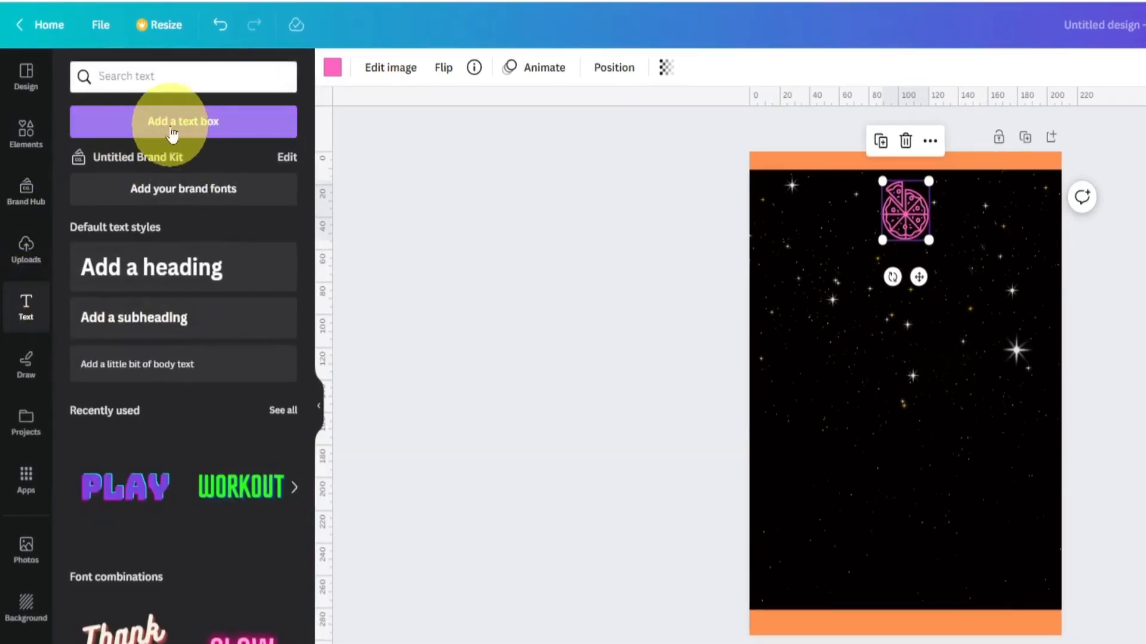
click(183, 134)
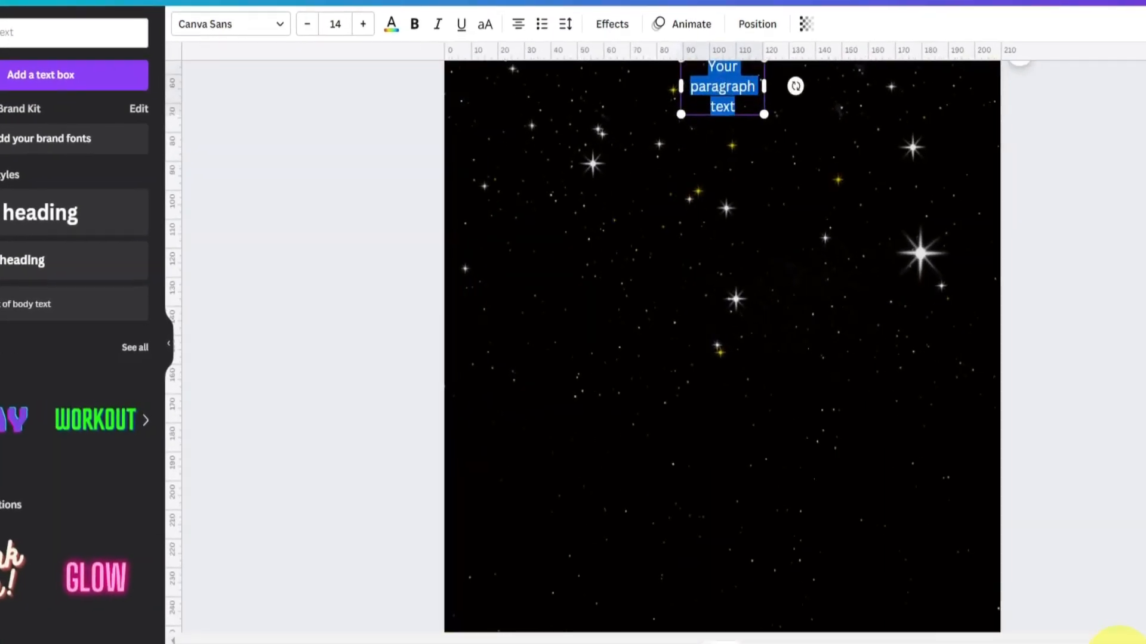
scroll(749, 298, up, 3)
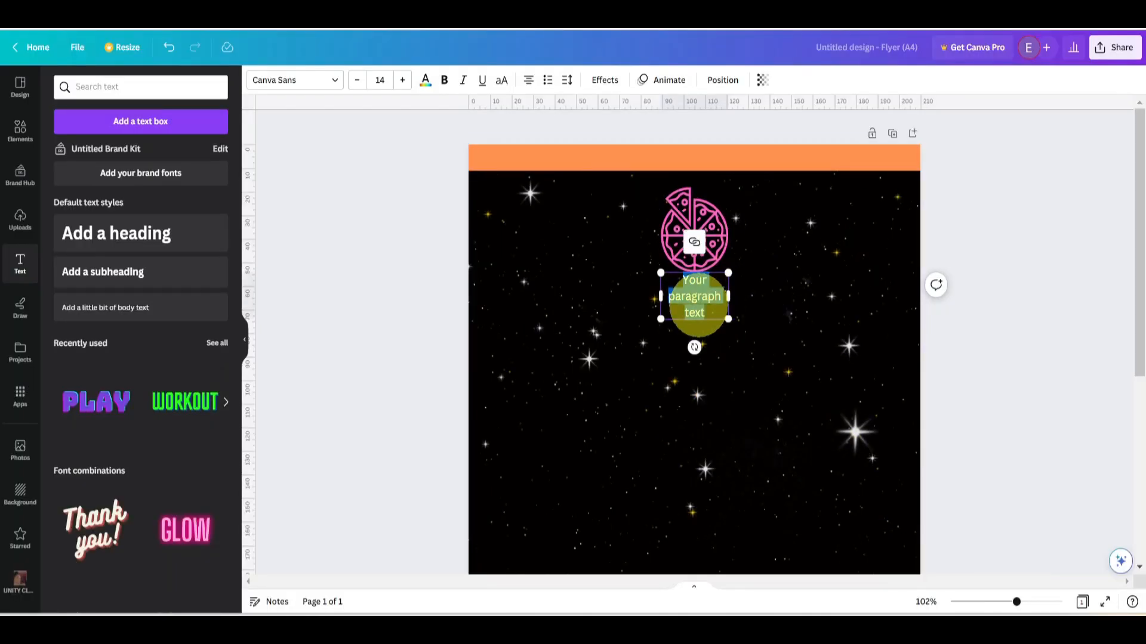
text(JOZZY PIZZA)
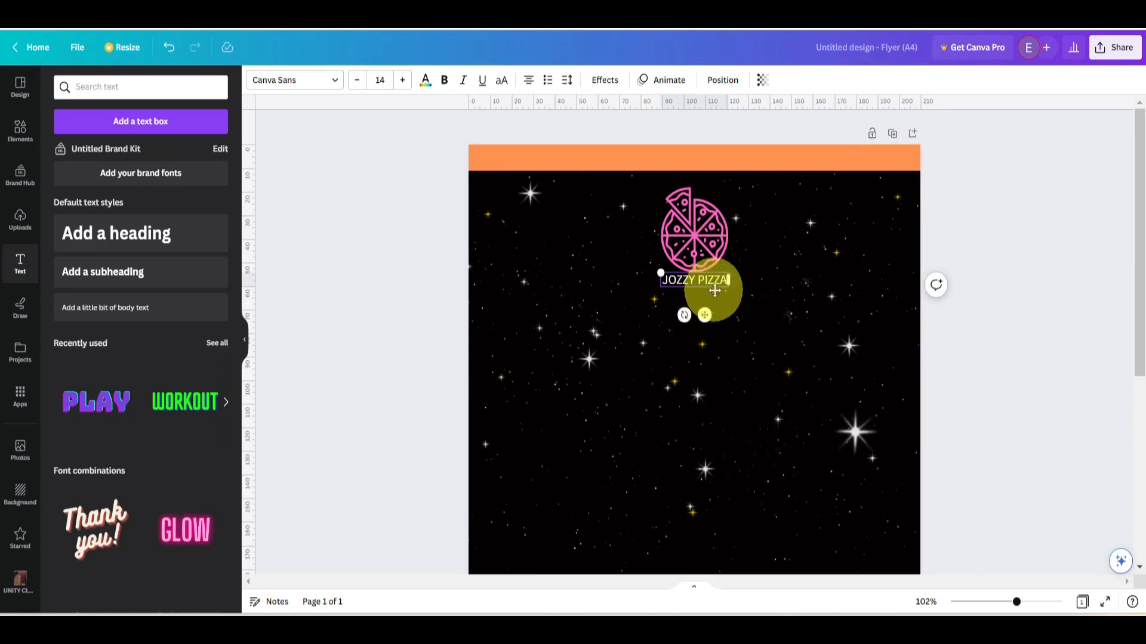
Step: Enlarge the JOZZY PIZZA text to size 23.9 and centre it directly beneath the pizza icon
drag(662, 274, 624, 266)
drag(734, 291, 697, 291)
click(769, 290)
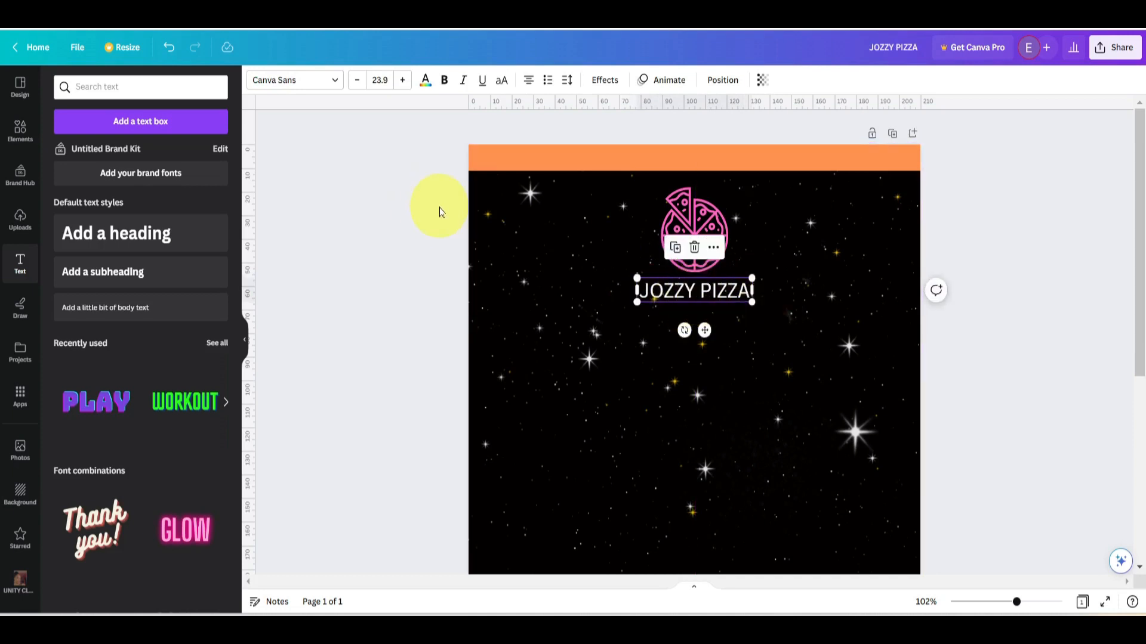
Step: Change the font of the JOZZY PIZZA text to Telegraf Medium
click(308, 87)
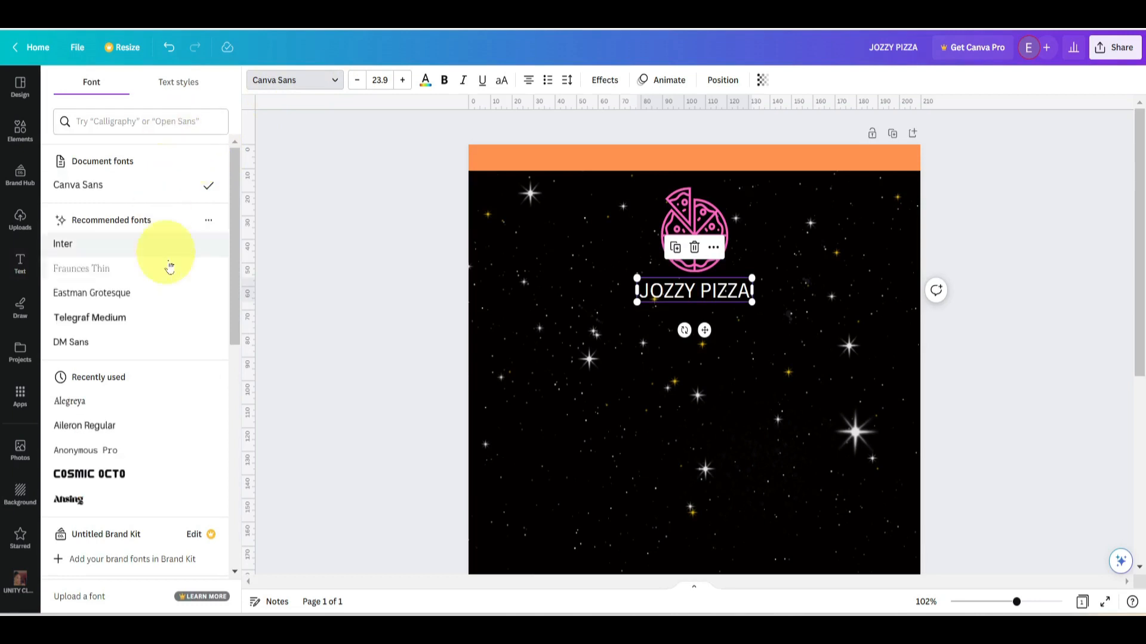
scroll(168, 330, down, 1)
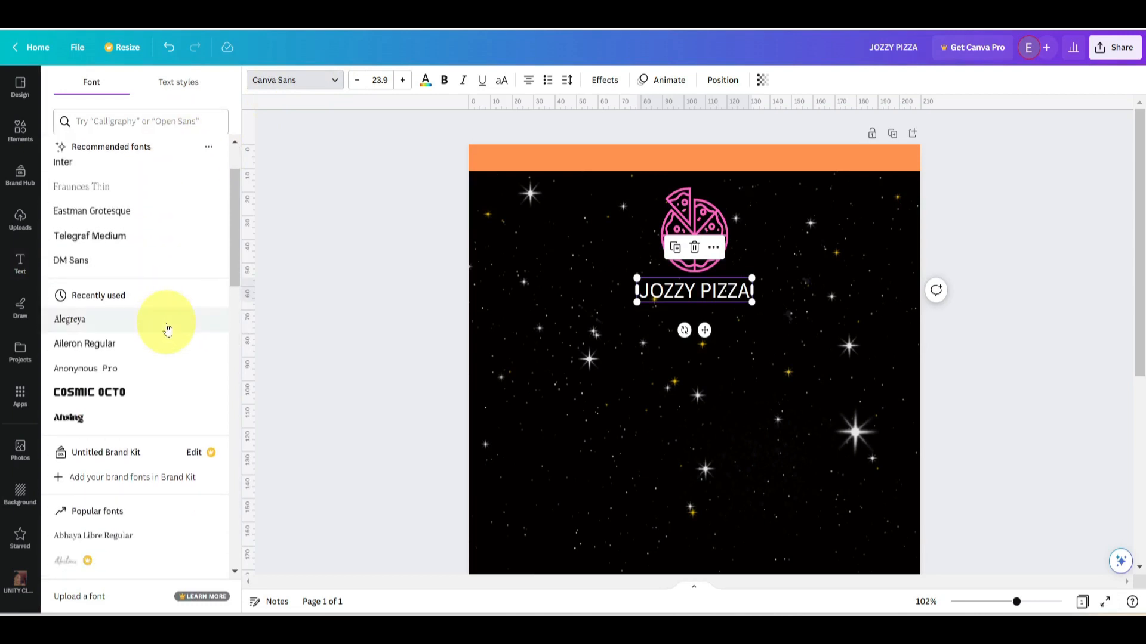
scroll(165, 332, up, 1)
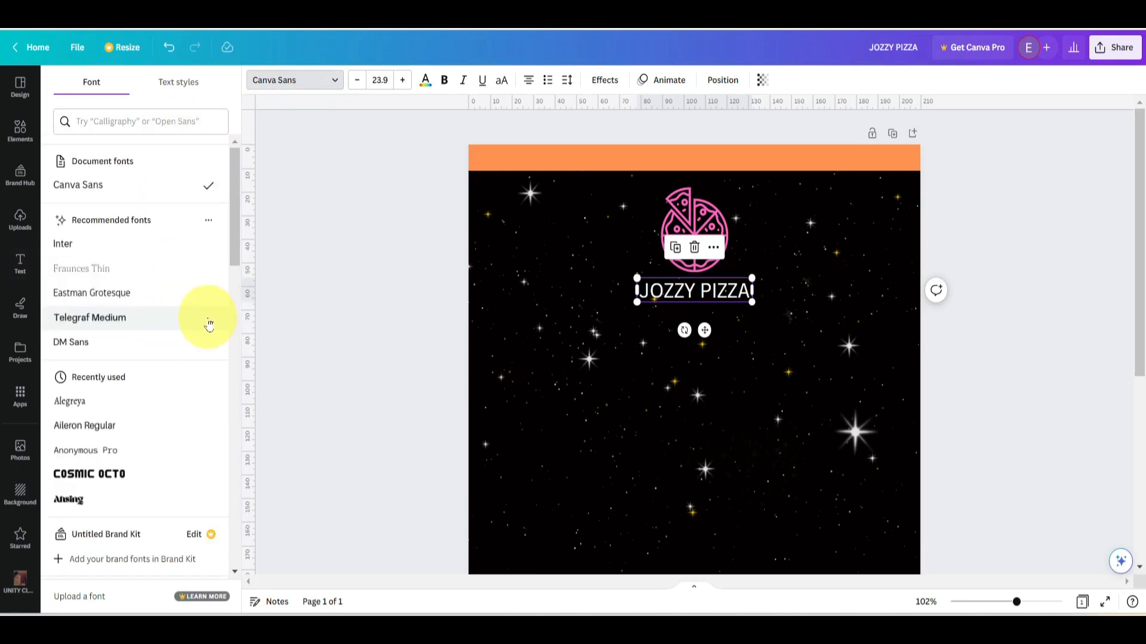
click(135, 321)
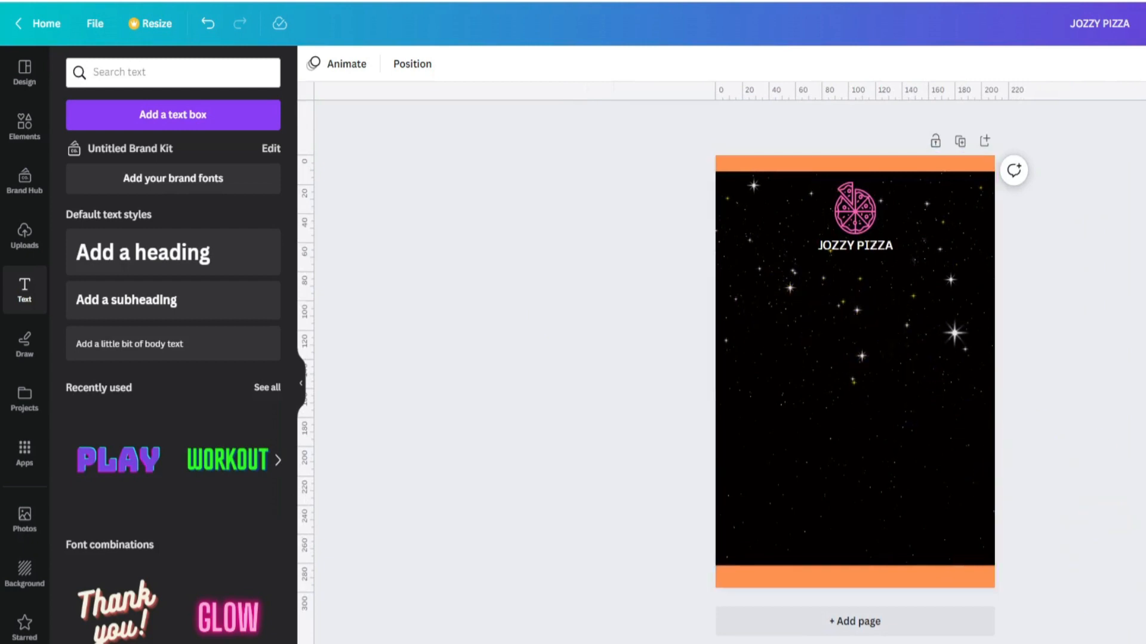
Step: Add a heading reading "Hot and Fresh" and place it centred just below the JOZZY PIZZA text
key(ctrl+plus)
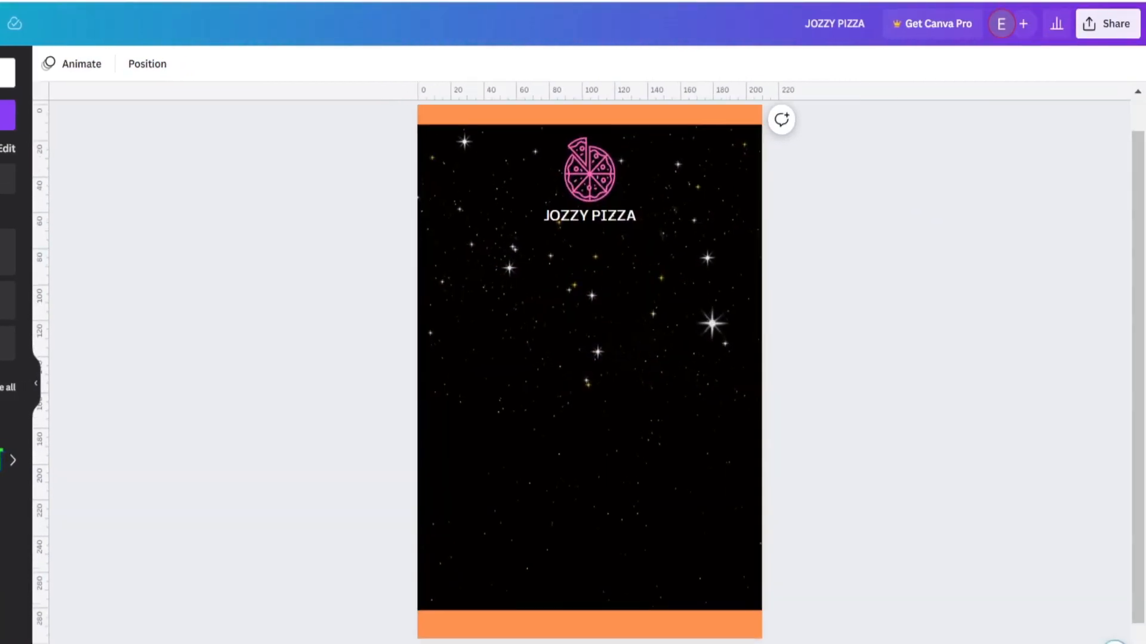
key(ctrl+plus)
scroll(688, 542, up, 2)
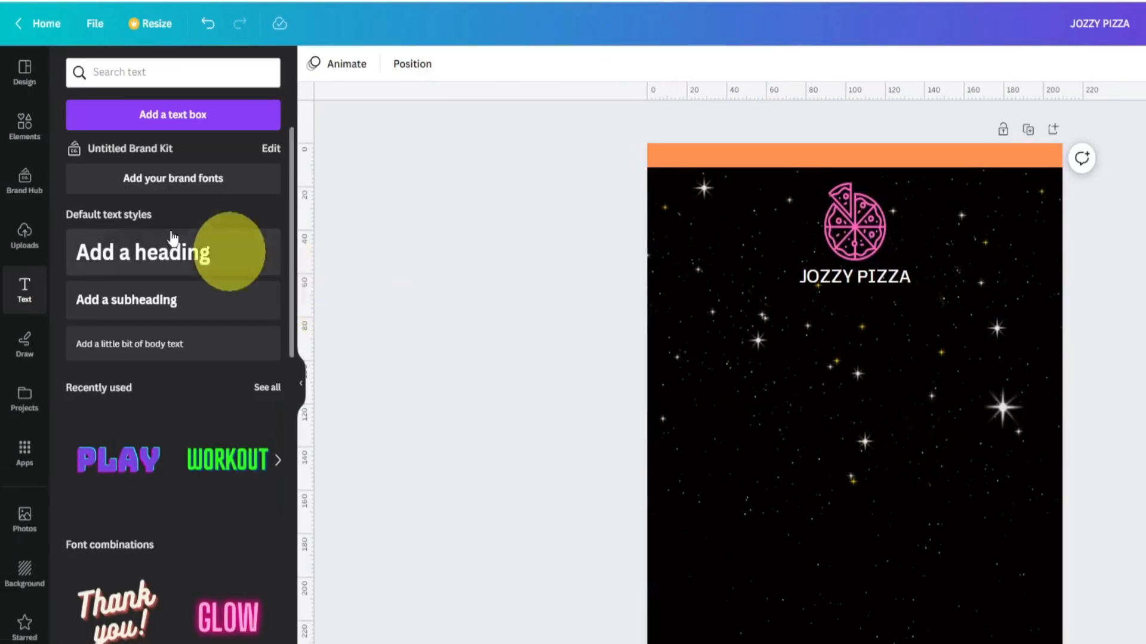
click(128, 255)
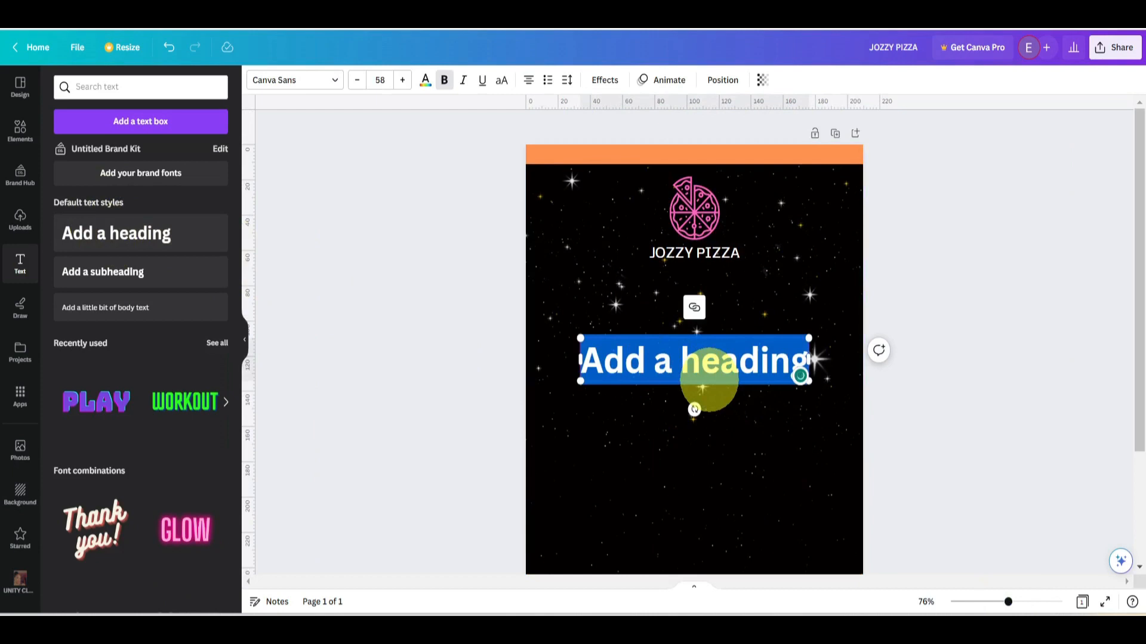
key(BackSpace)
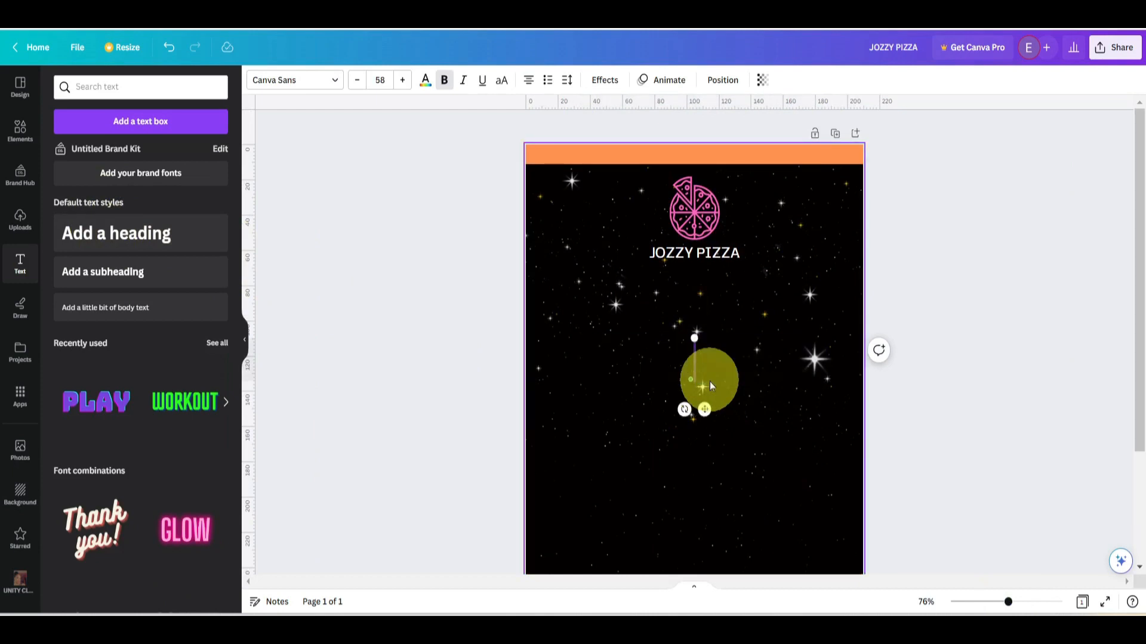
text(H)
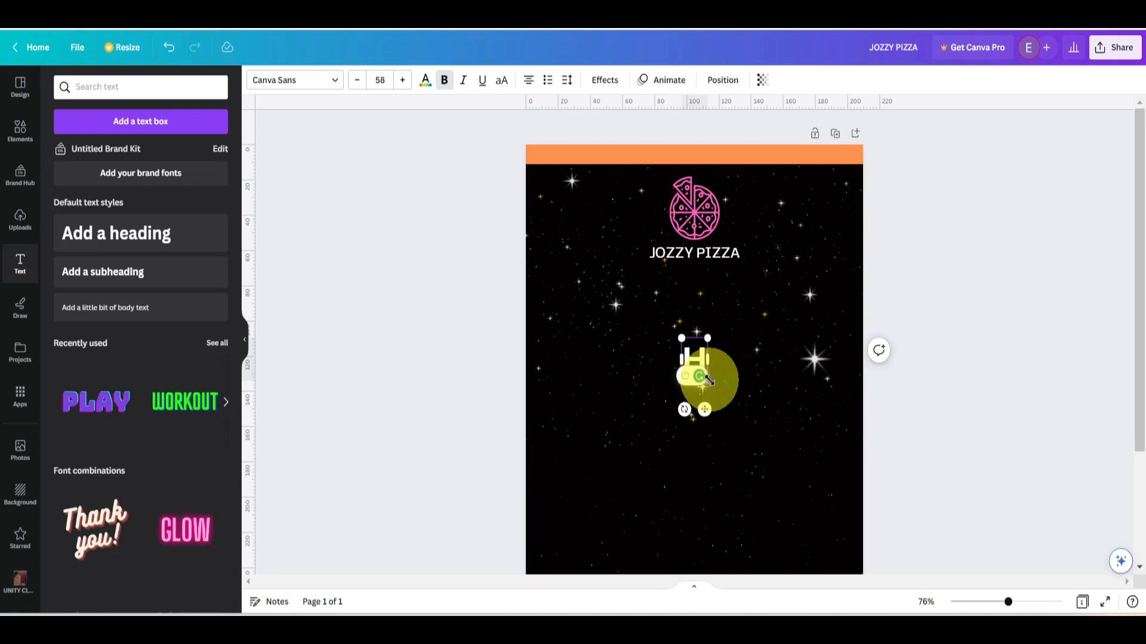
text(ot)
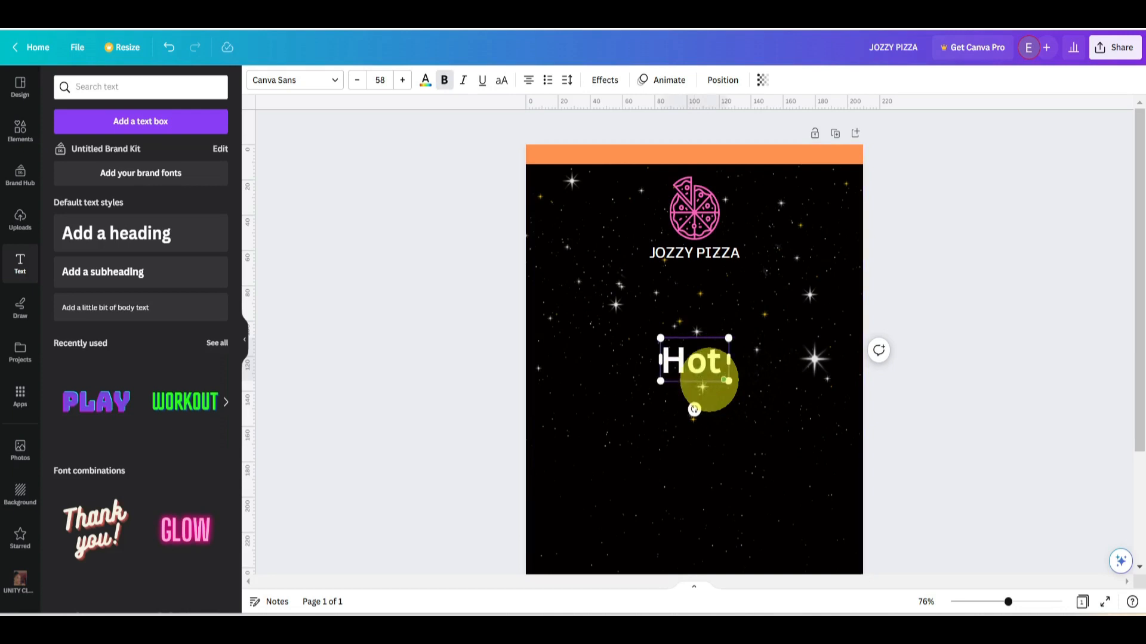
text( an)
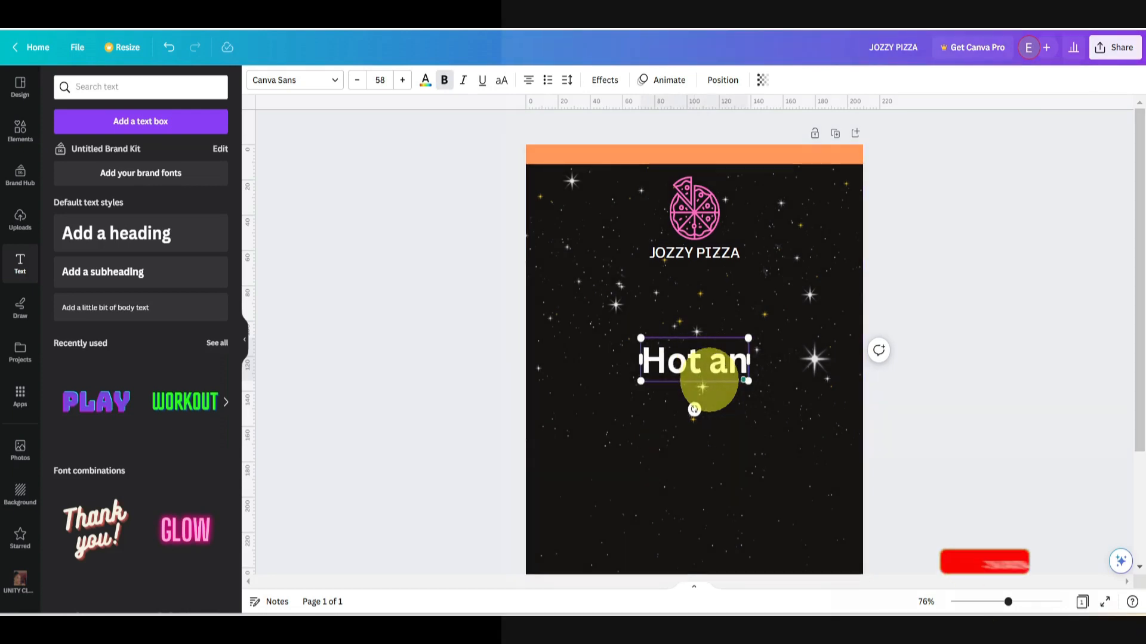
text(d)
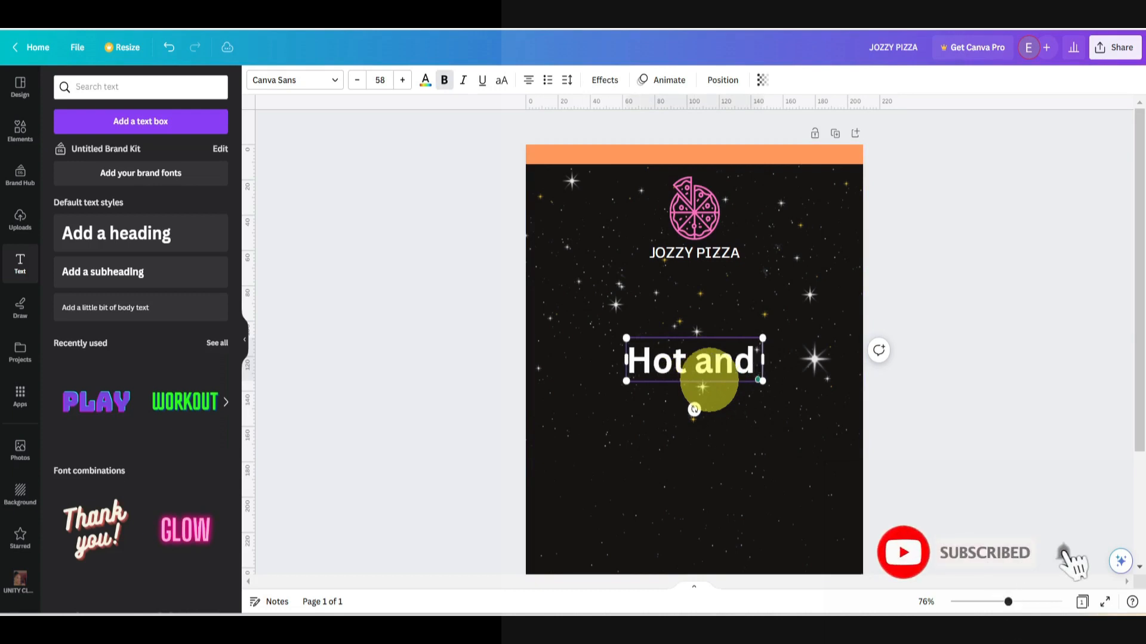
text( Fresh)
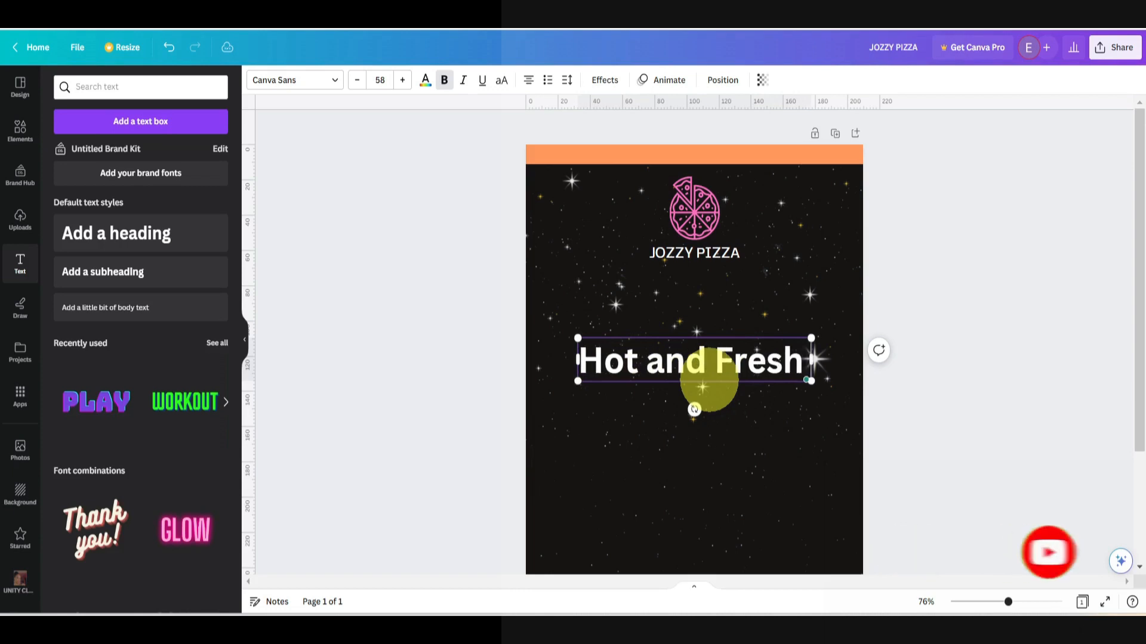
drag(728, 360, 725, 299)
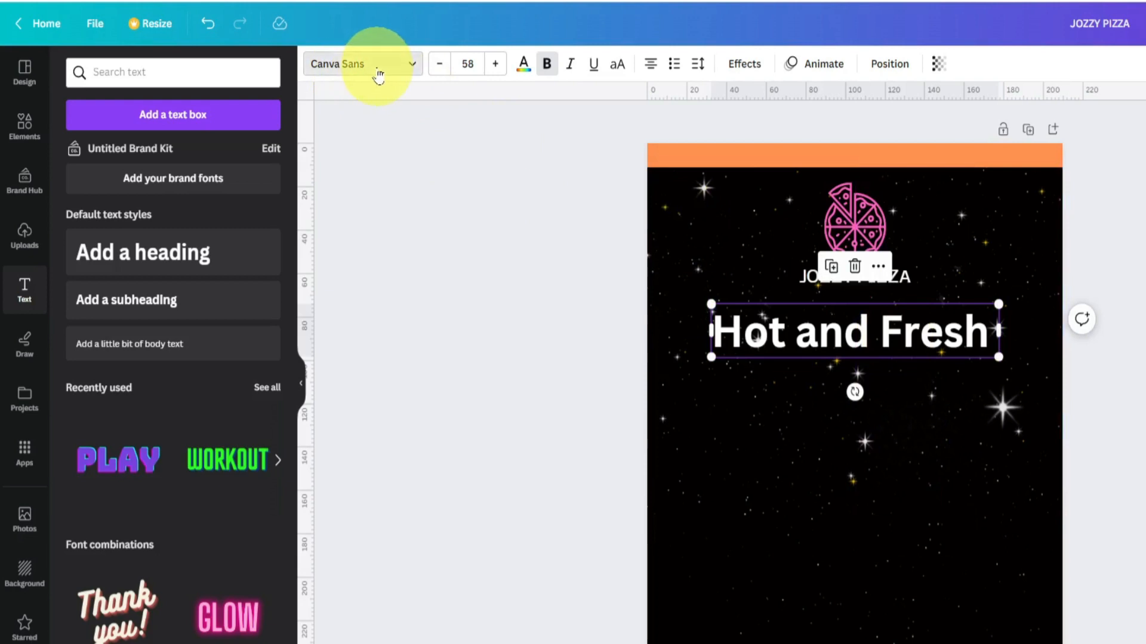
Step: Change the font of the "Hot and Fresh" heading to Poppins ExtraBold
click(302, 82)
scroll(187, 399, down, 3)
scroll(186, 399, up, 3)
click(218, 116)
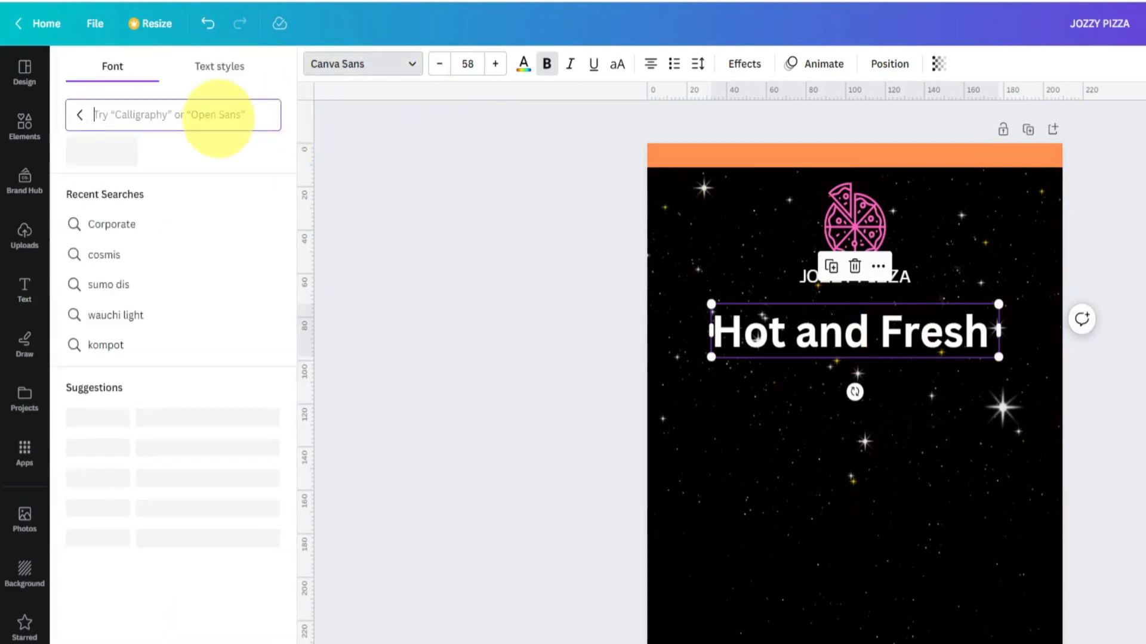
text(po)
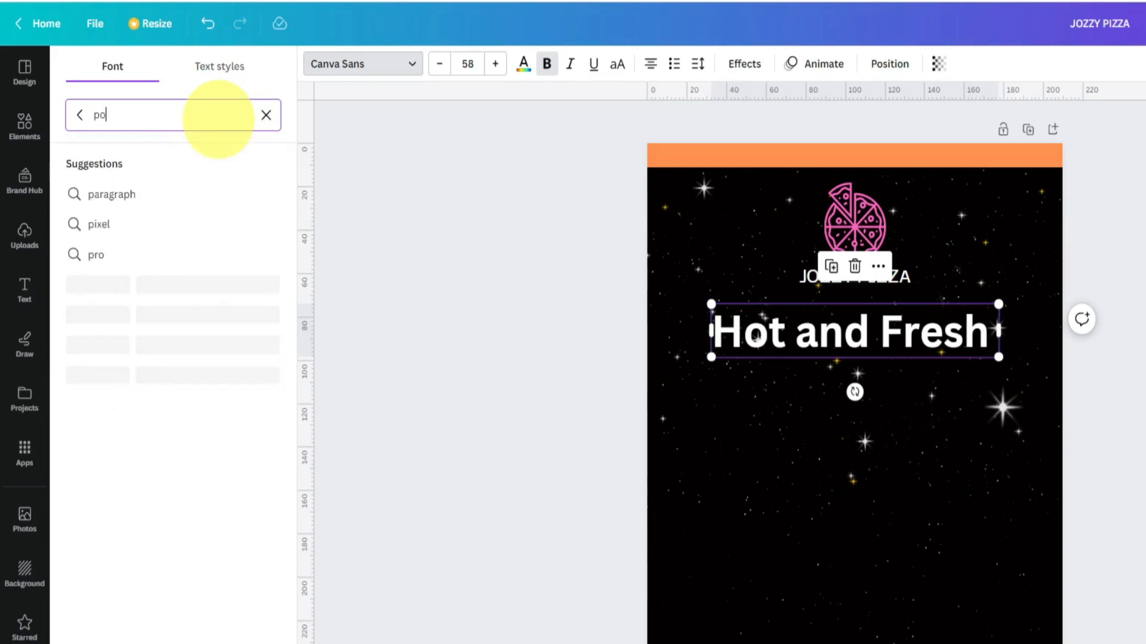
text(pp)
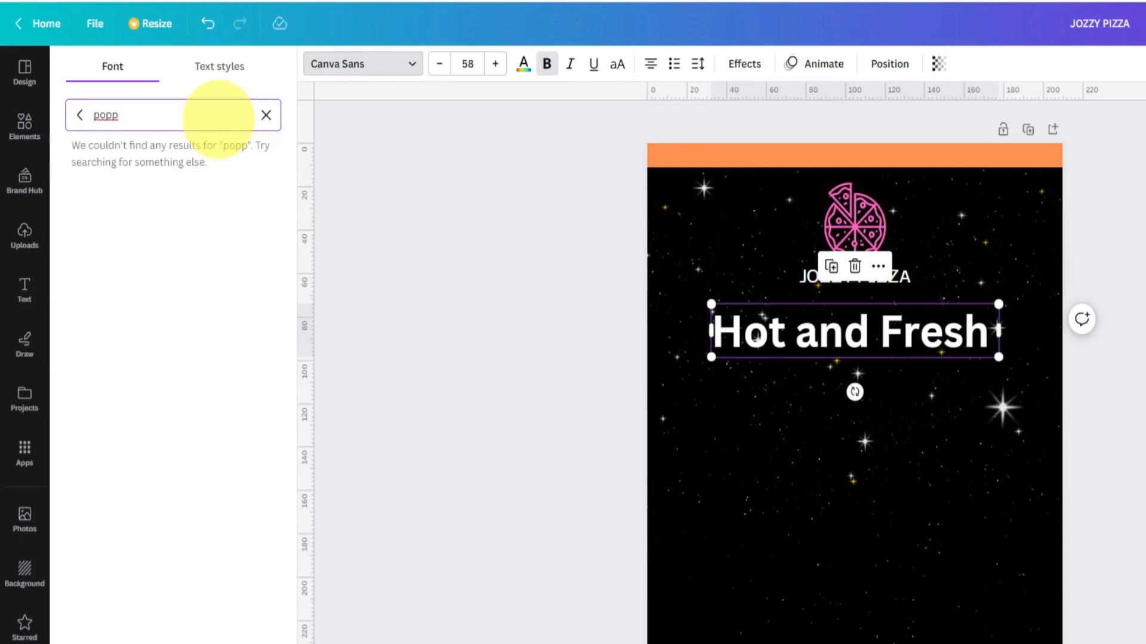
text(i)
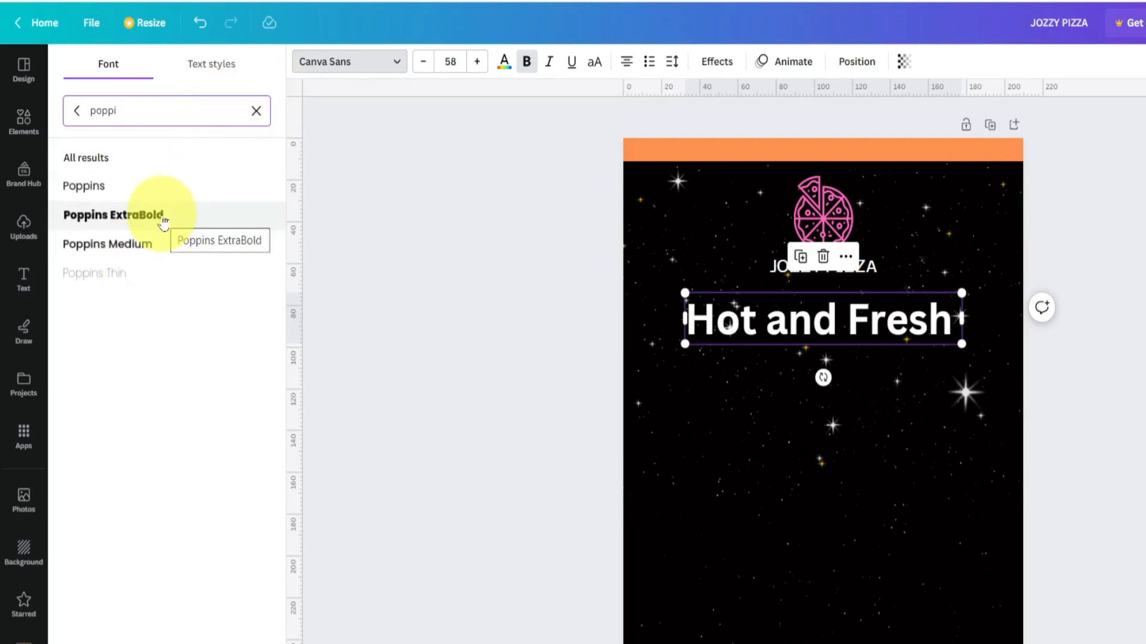
click(184, 219)
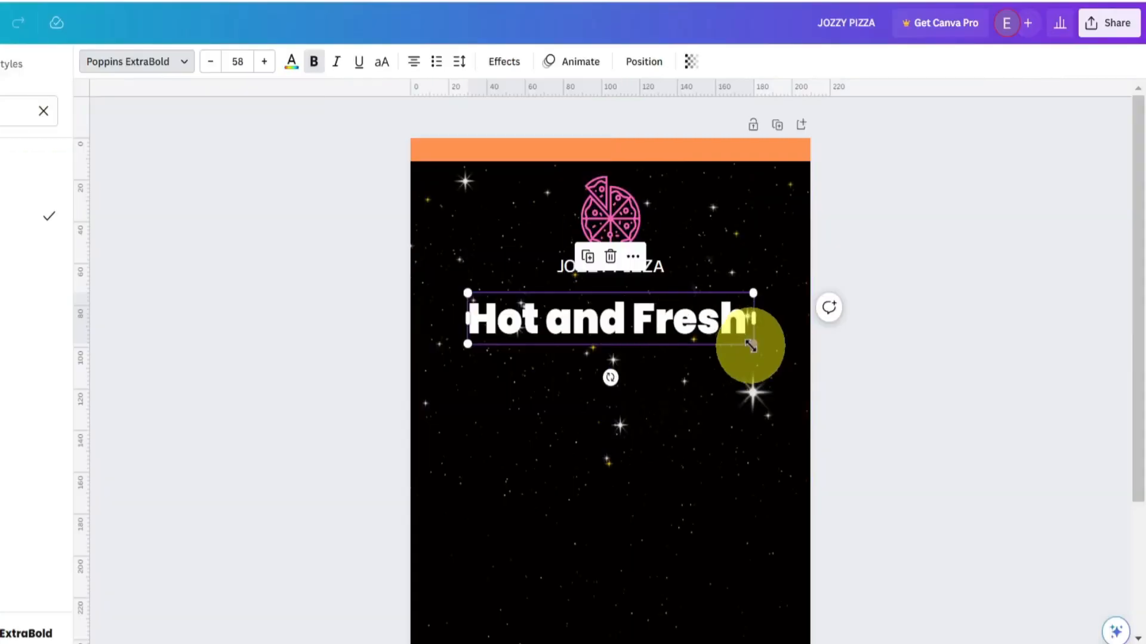
Step: Shrink the "Hot and Fresh" heading to size 35.1 and centre it beneath the JOZZY PIZZA text
drag(964, 343, 930, 344)
drag(717, 345, 634, 341)
drag(532, 312, 586, 309)
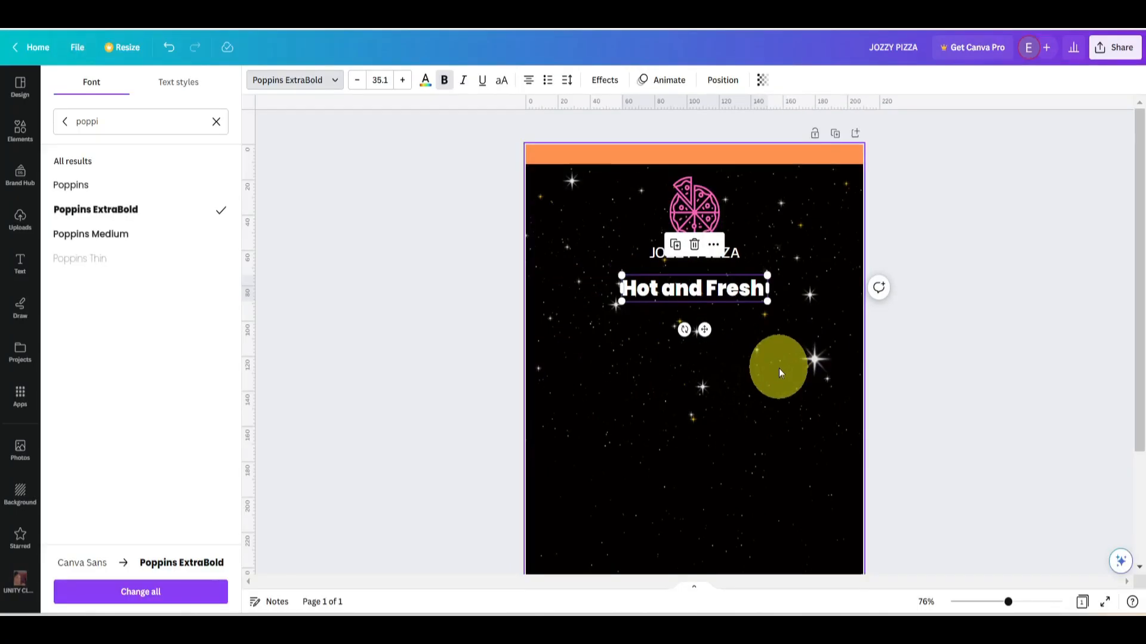
click(700, 397)
Step: Duplicate the "Hot and Fresh" heading, place the copy just below it and change its wording to "Delicious"
click(725, 291)
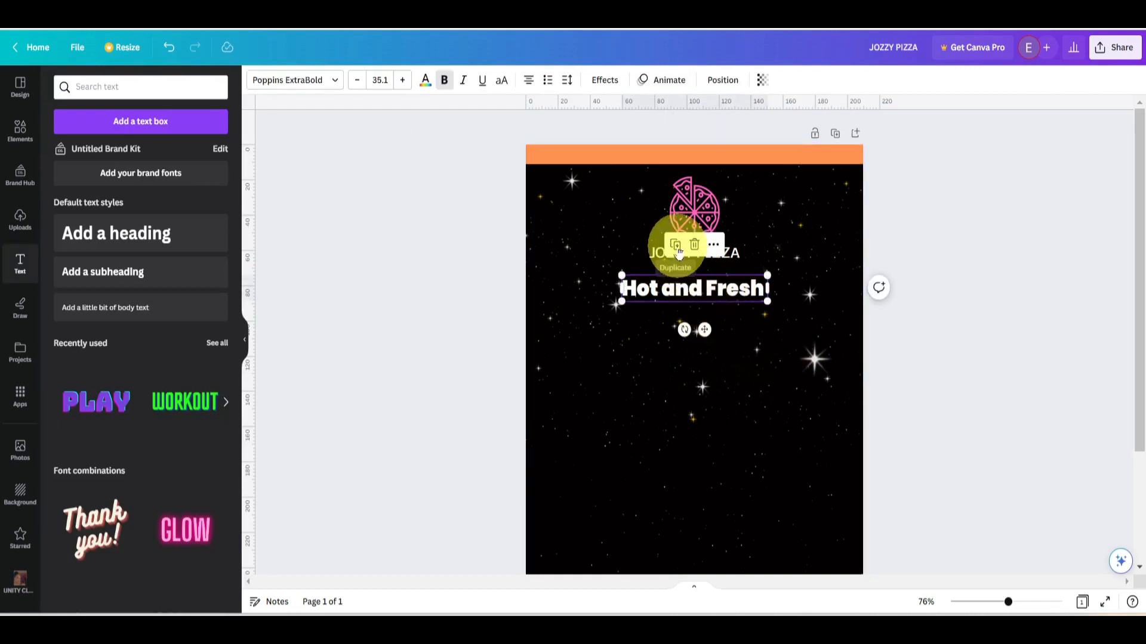
click(676, 245)
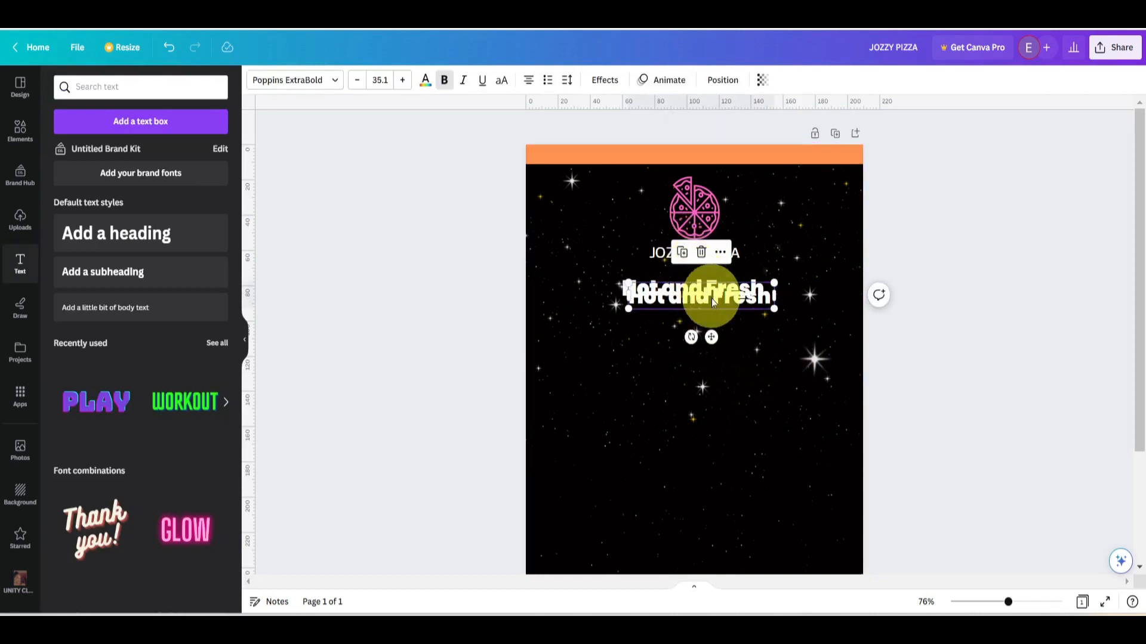
drag(713, 299, 706, 329)
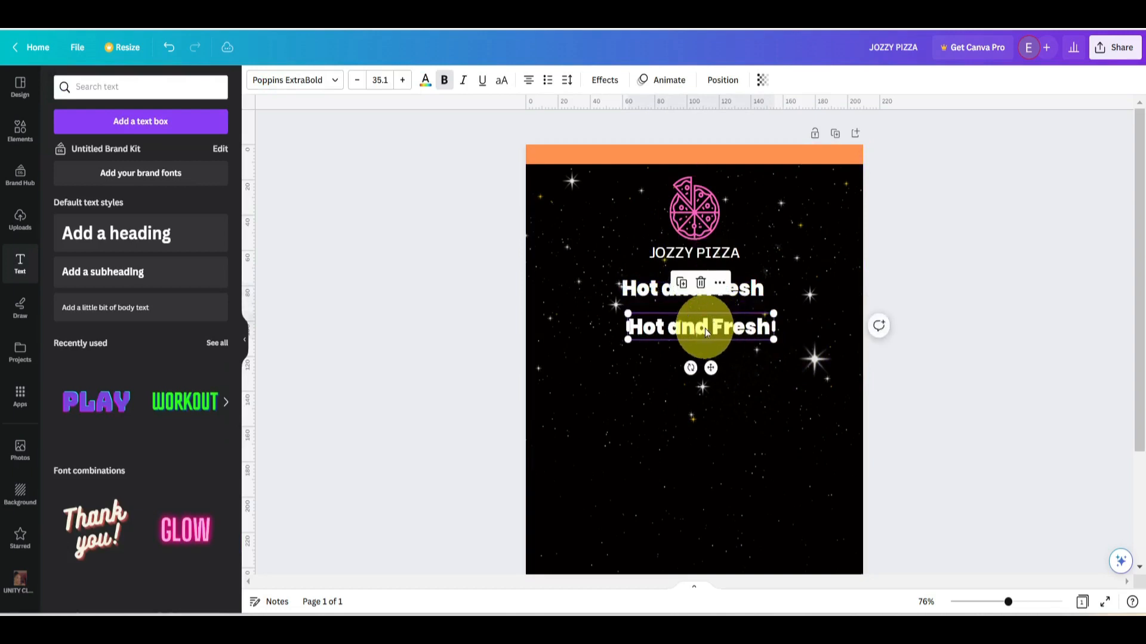
double_click(704, 327)
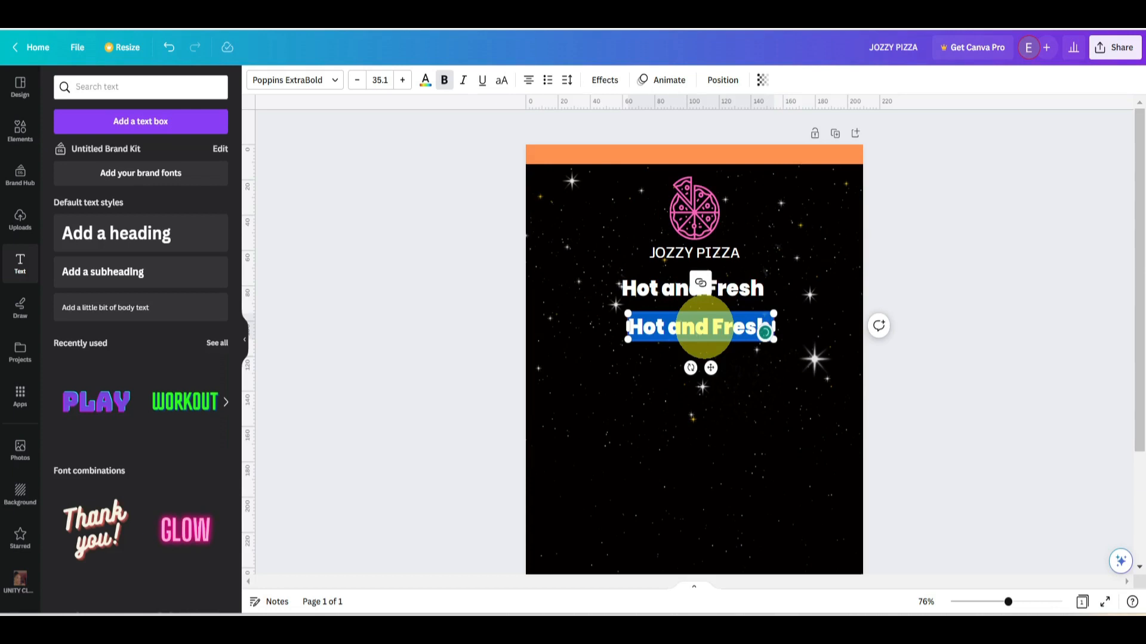
key(BackSpace)
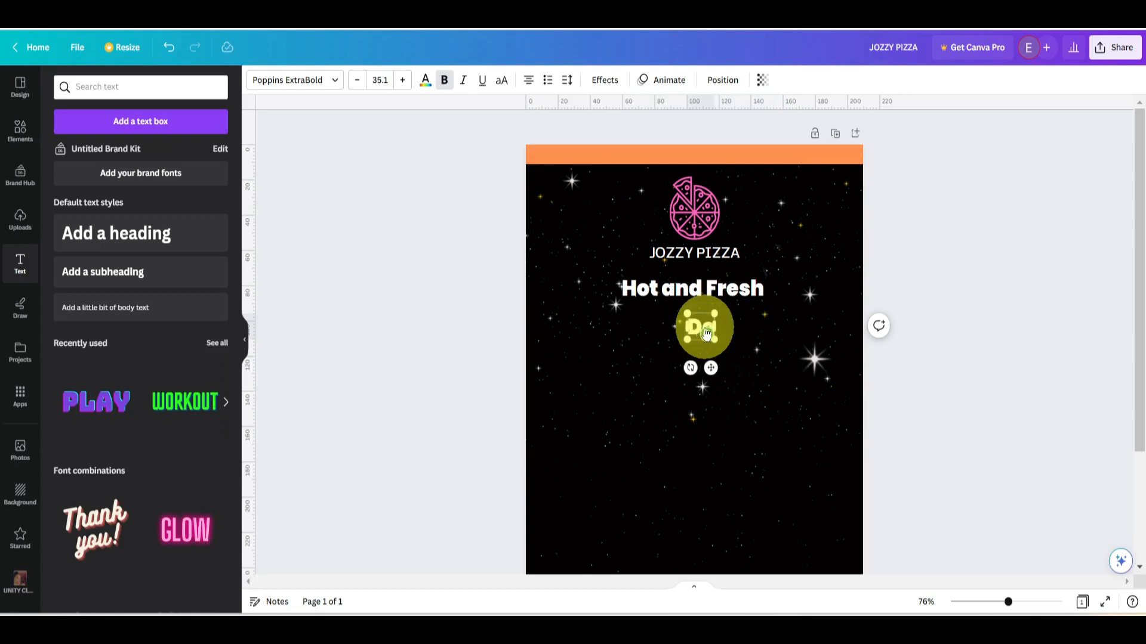
text(Delici)
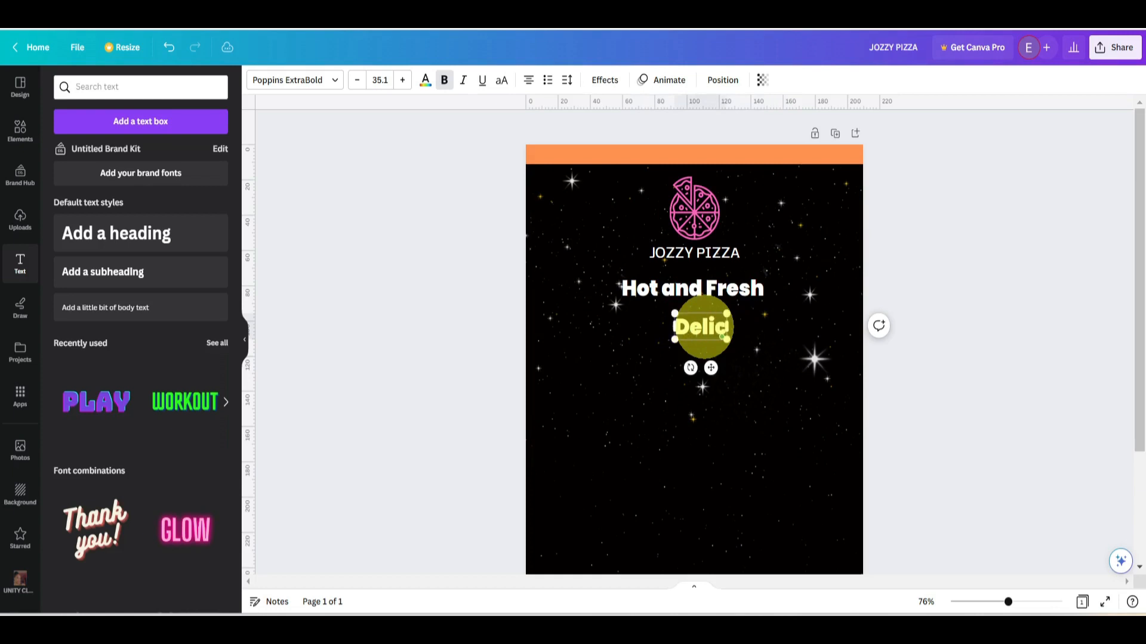
text(ous)
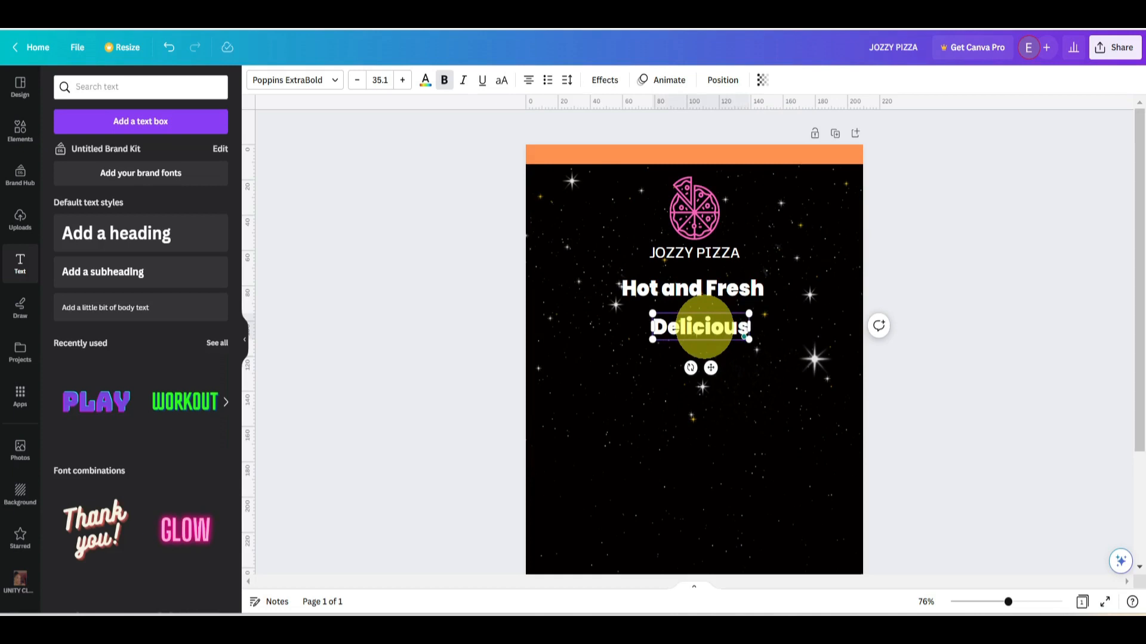
click(715, 374)
Step: Enlarge the "Delicious" text to size 69.6 directly under the "Hot and Fresh" heading
click(660, 320)
drag(648, 312, 595, 297)
drag(750, 340, 788, 351)
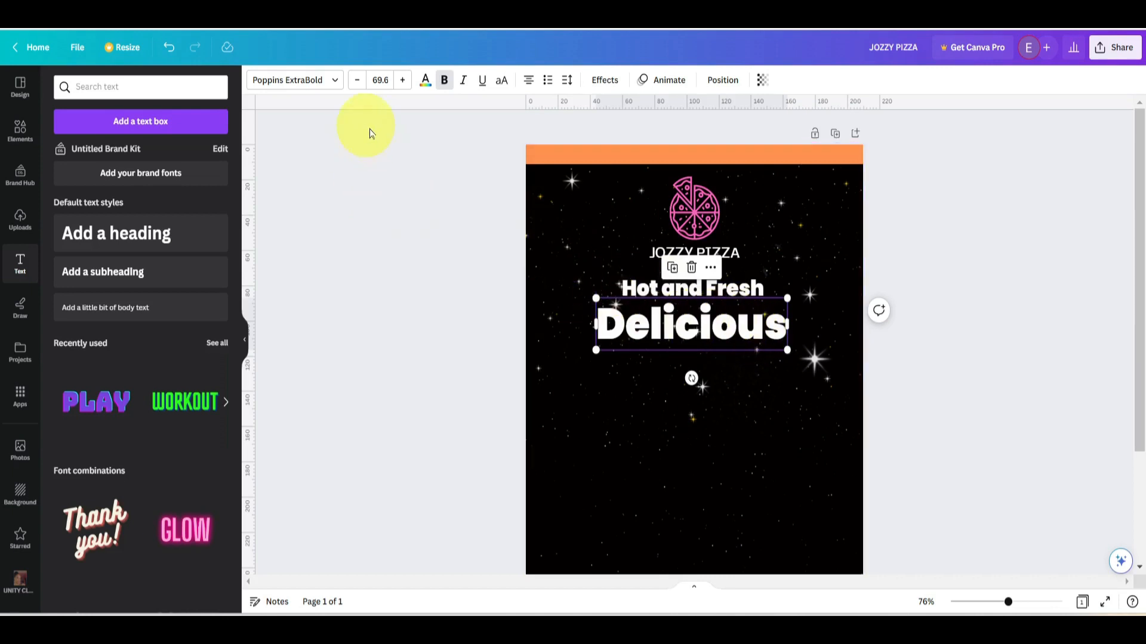
Step: Change the font of the "Delicious" text to Finger Paint
click(310, 84)
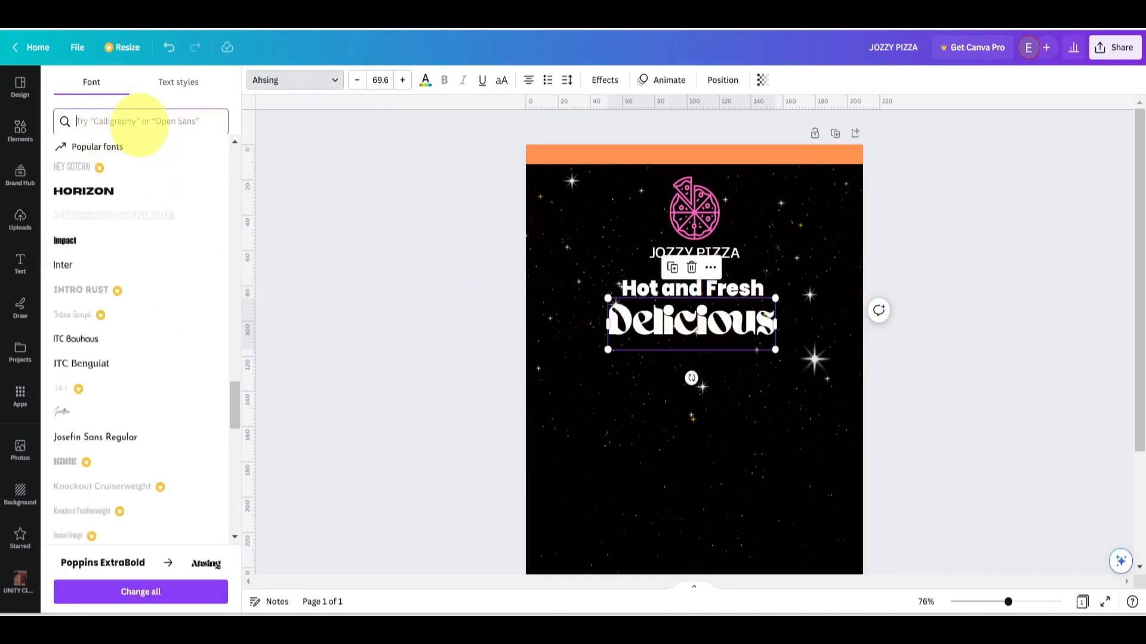
click(138, 123)
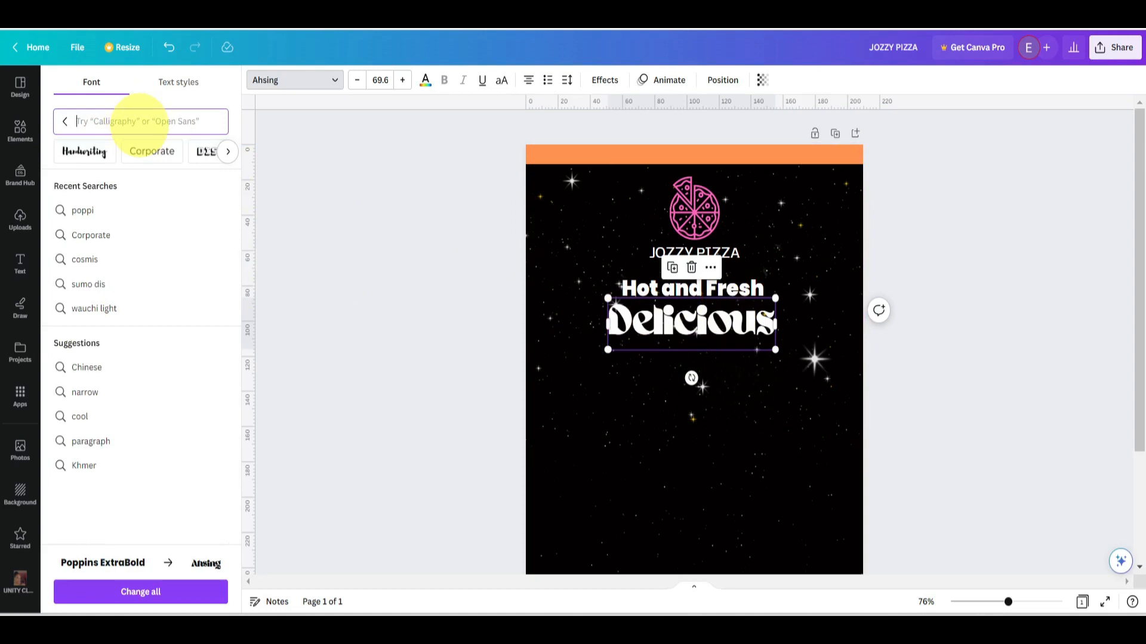
text(fing)
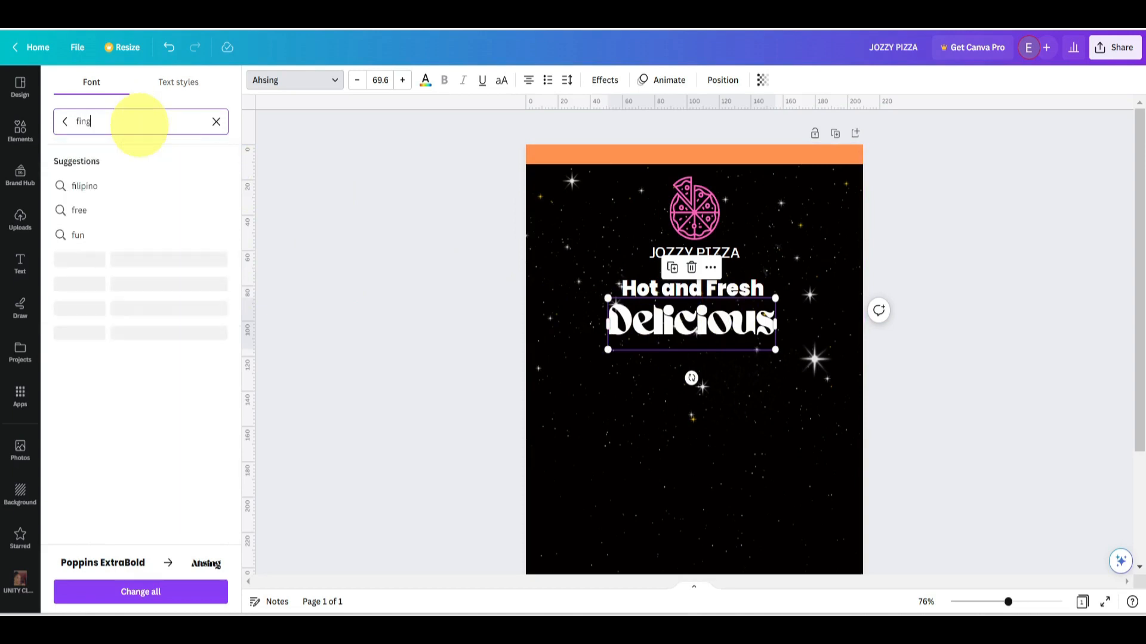
text(er)
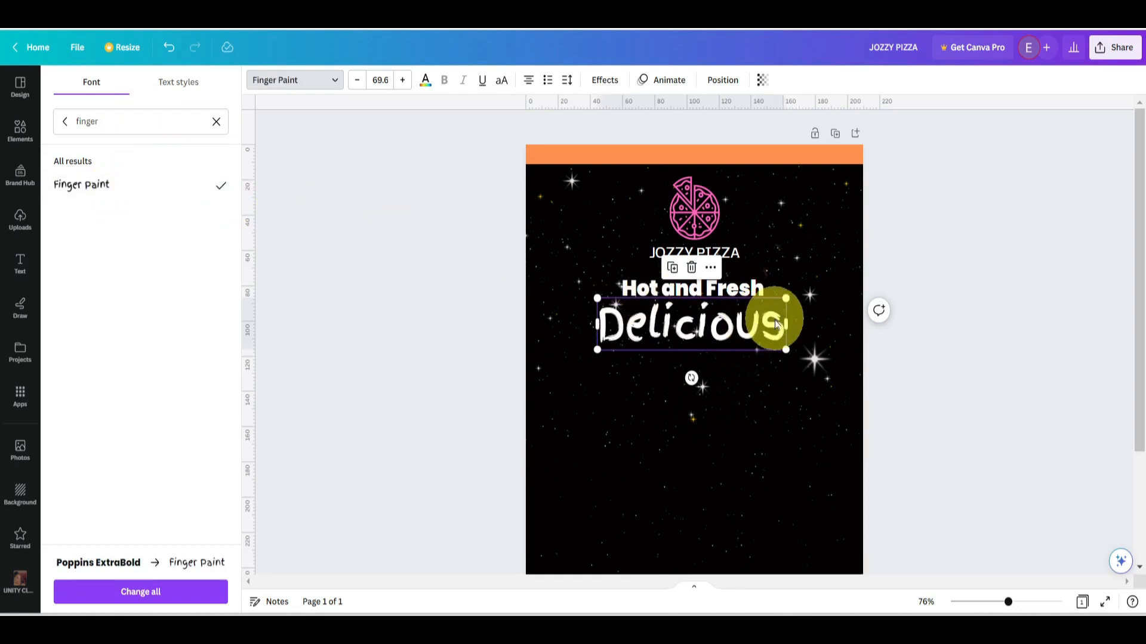
Step: Duplicate the "Delicious" text below itself, reword the copy to "Pizza" and enlarge it to size 84.3
click(672, 268)
drag(716, 327, 725, 371)
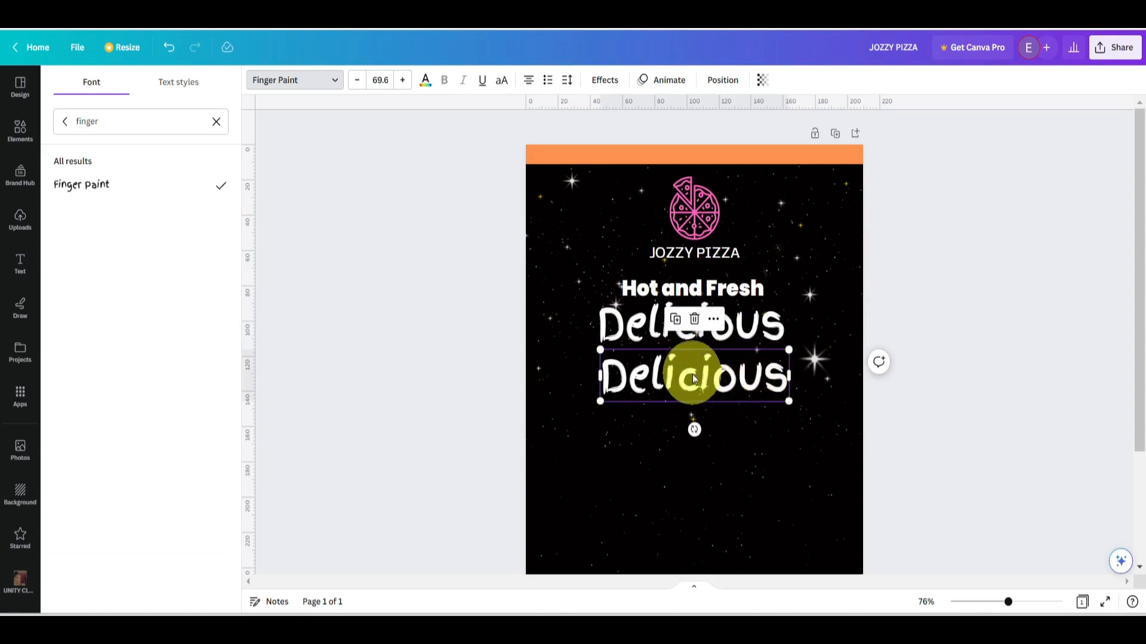
double_click(698, 382)
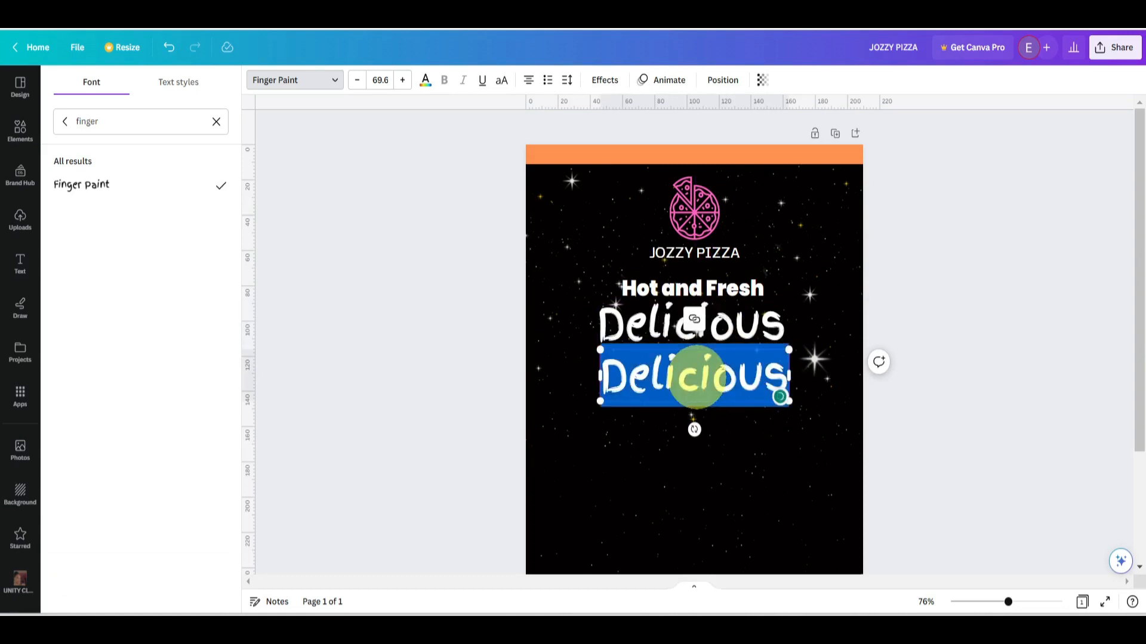
text(Pi)
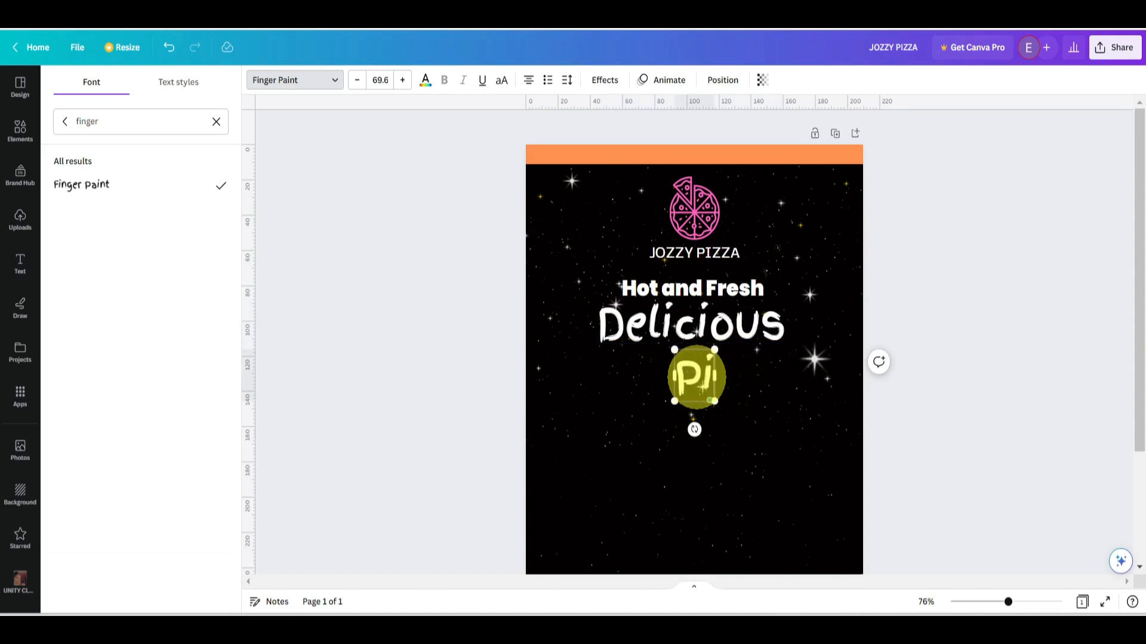
text(zza)
scroll(798, 445, down, 2)
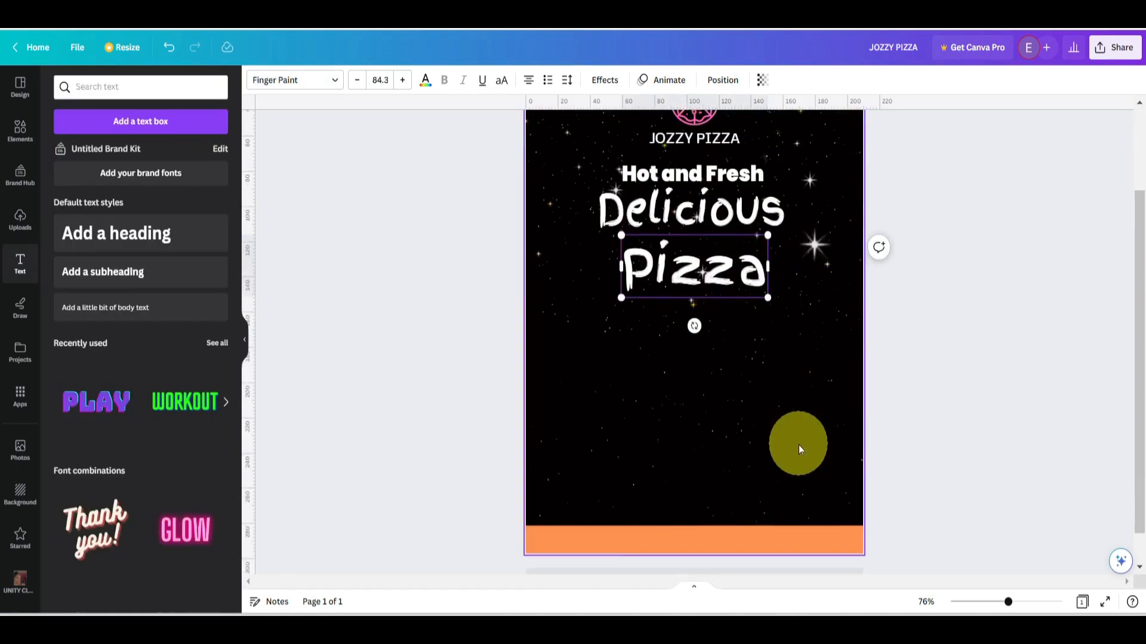
scroll(798, 445, up, 2)
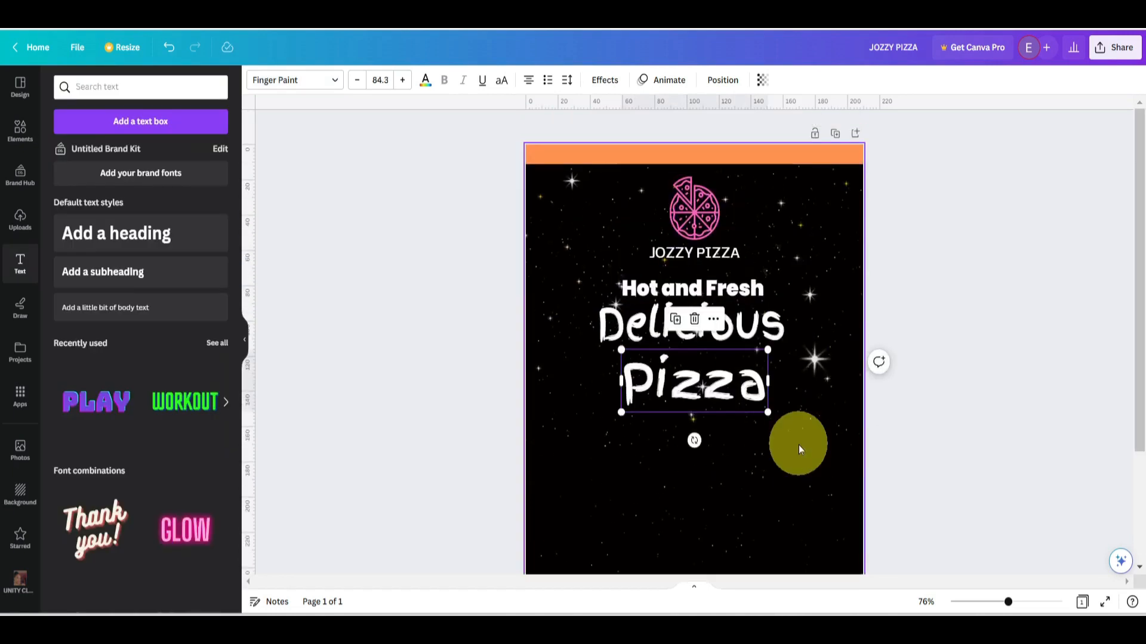
click(782, 392)
Step: Colour the large "Pizza" text magenta (#D600C1) and enlarge it to size 92.9
click(743, 386)
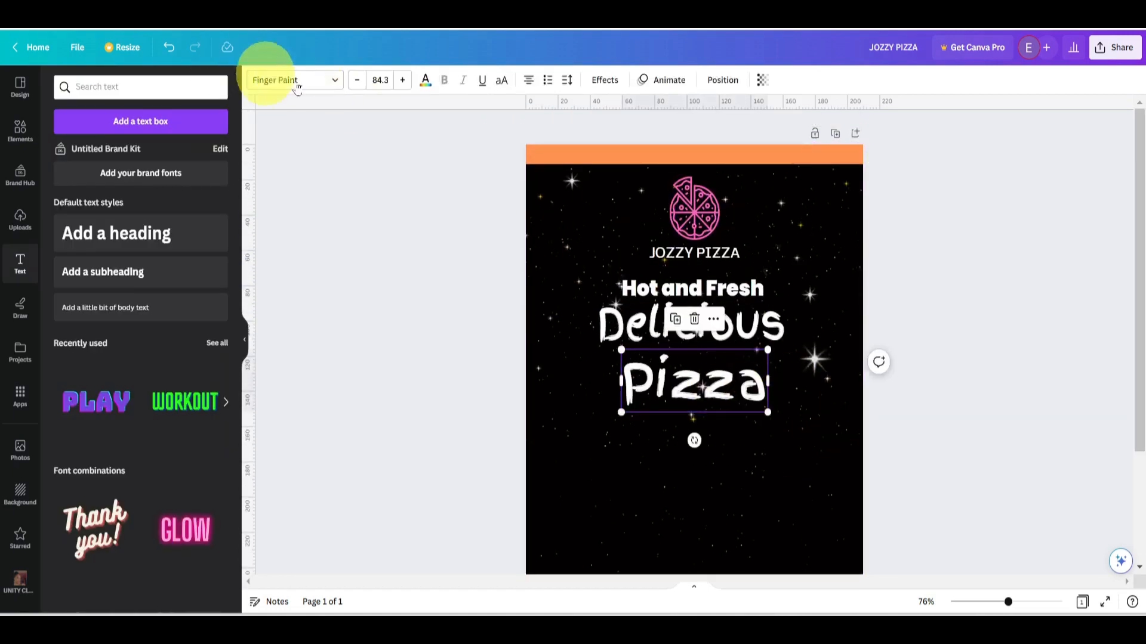
click(426, 80)
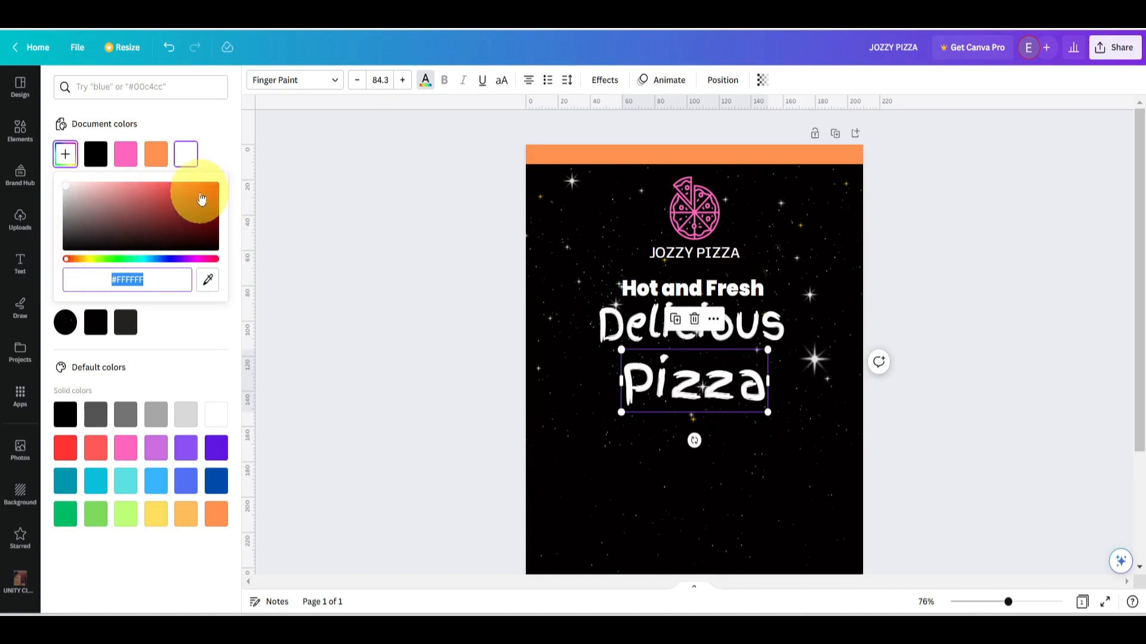
click(199, 194)
click(192, 258)
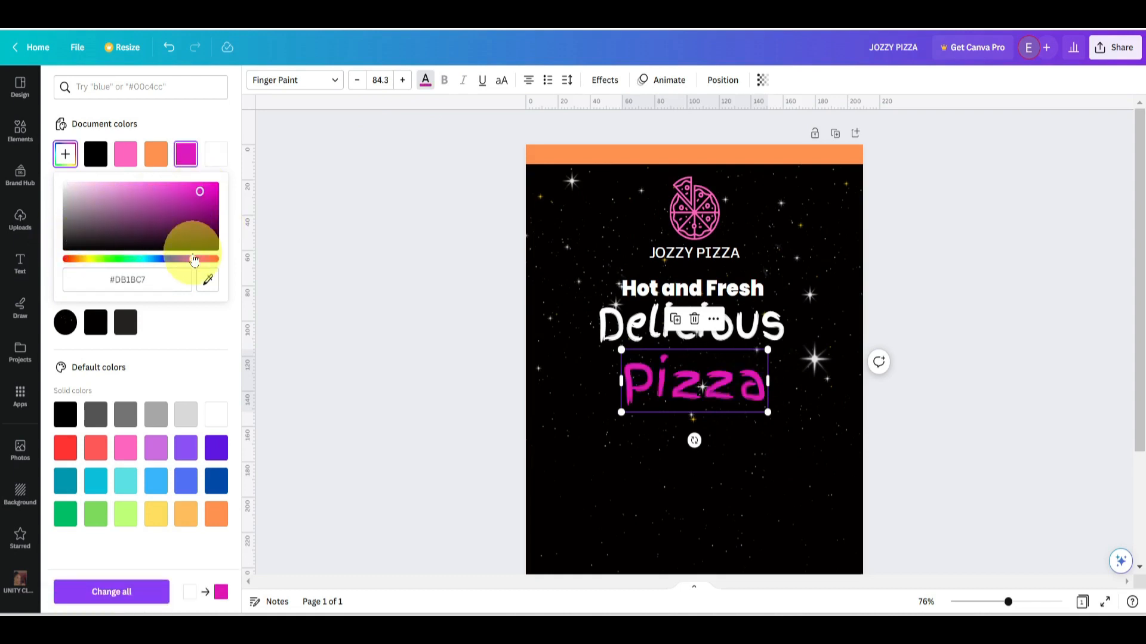
drag(201, 190, 224, 198)
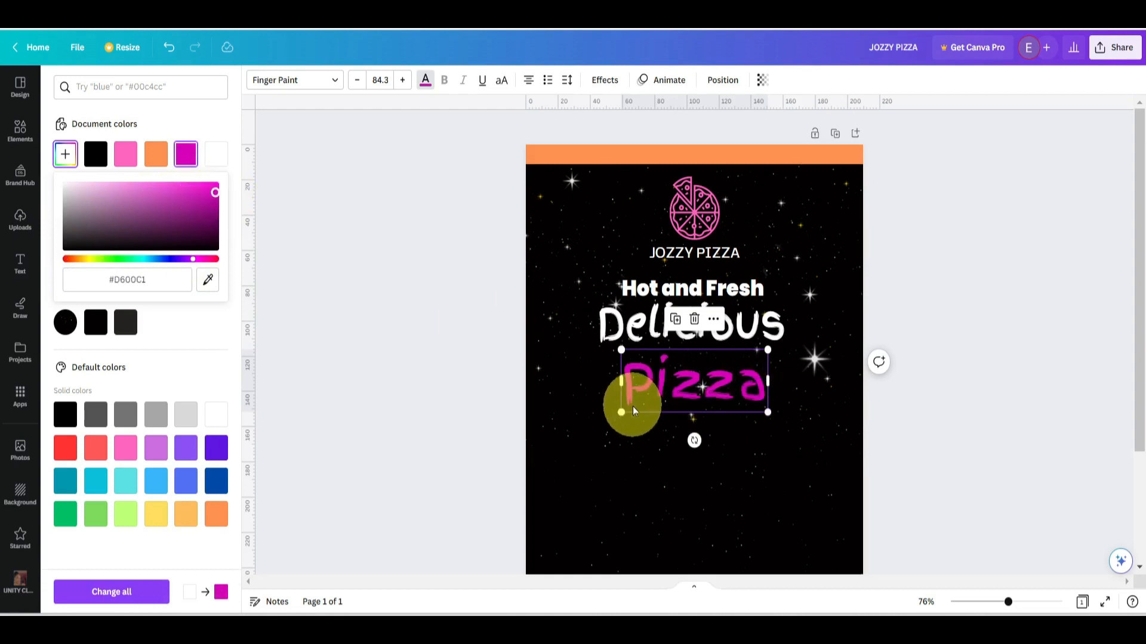
drag(622, 412, 608, 420)
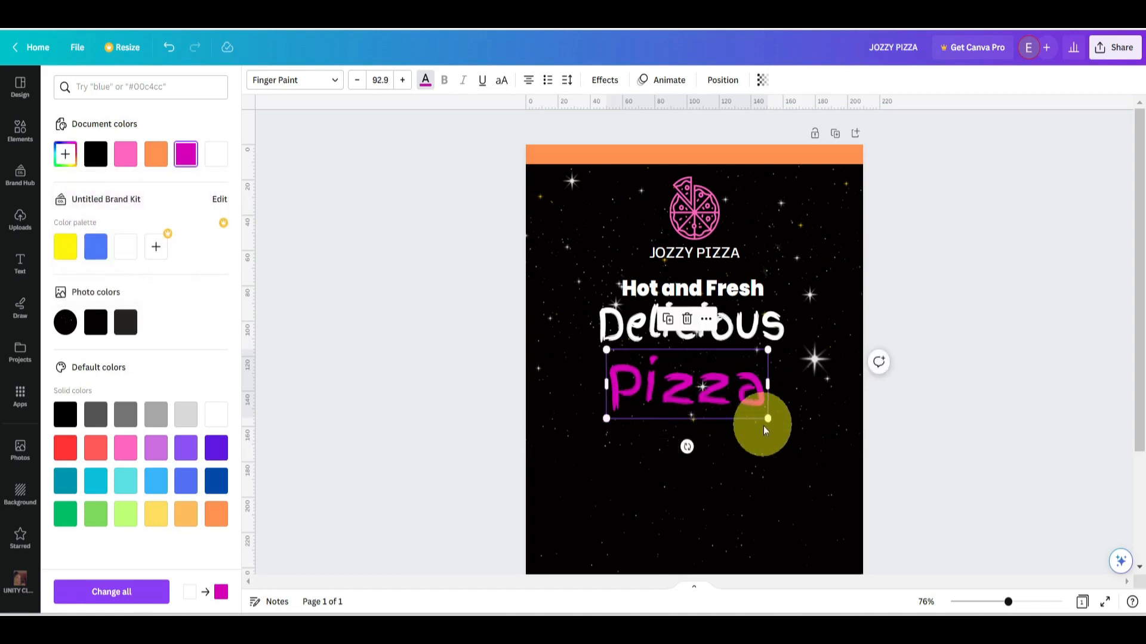
click(778, 467)
Step: Colour the "Delicious" text with the orange already used in the document
click(739, 322)
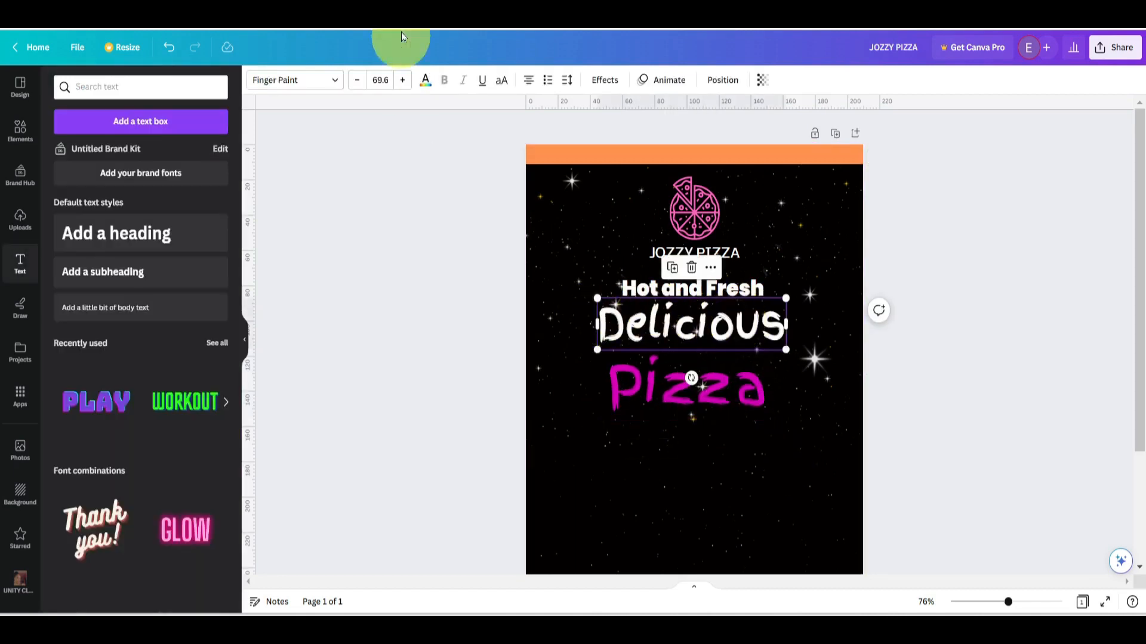
click(427, 85)
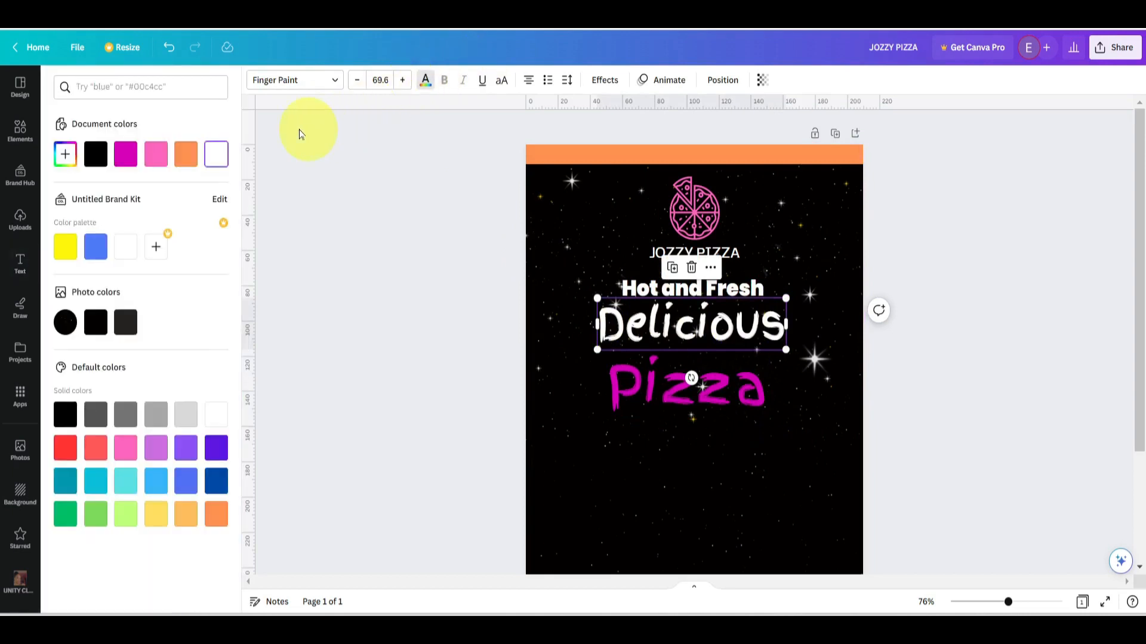
click(187, 156)
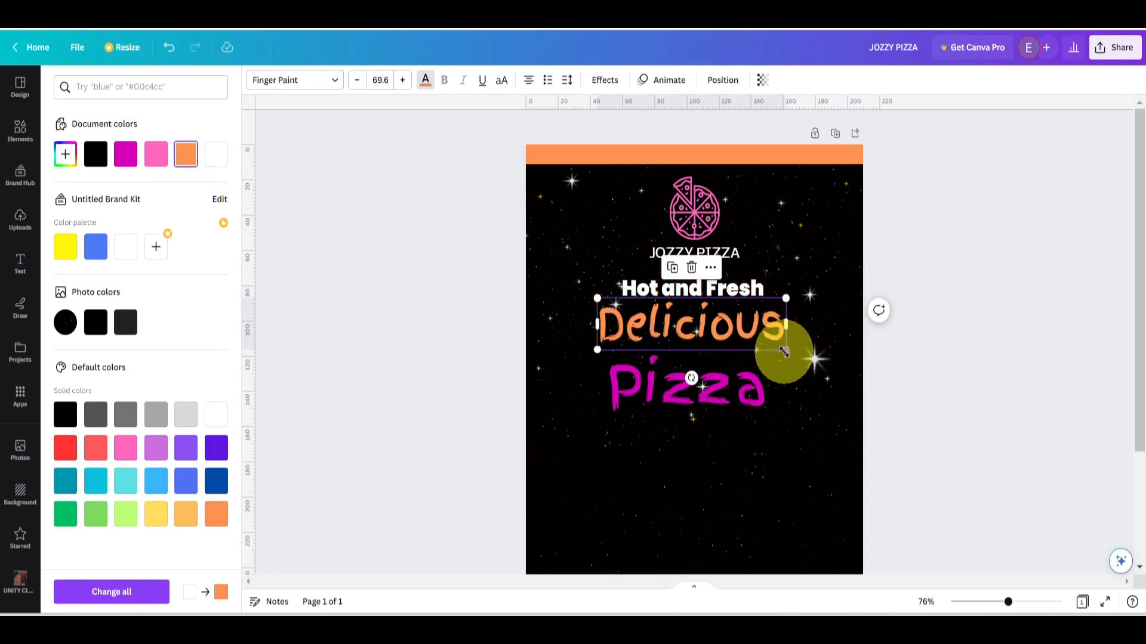
click(708, 263)
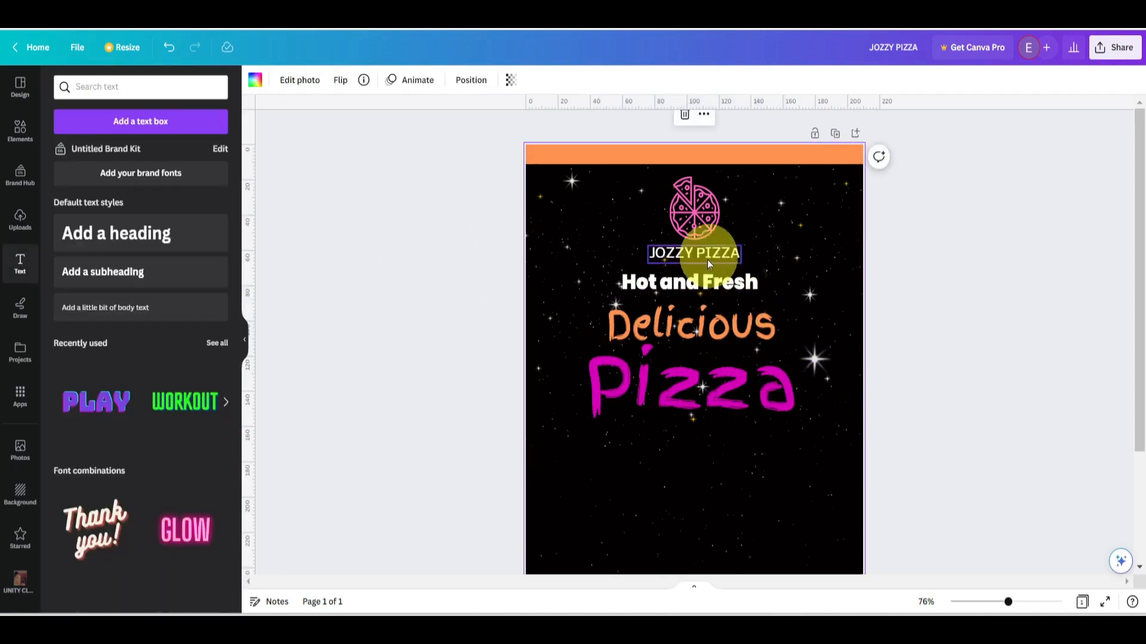
Step: Shift the pizza icon left of centre and place the JOZZY PIZZA text to the right of it
click(696, 209)
drag(696, 209, 657, 208)
drag(688, 253, 721, 203)
Step: Break the JOZZY PIZZA text into two lines, with PIZZA below JOZZY
double_click(733, 205)
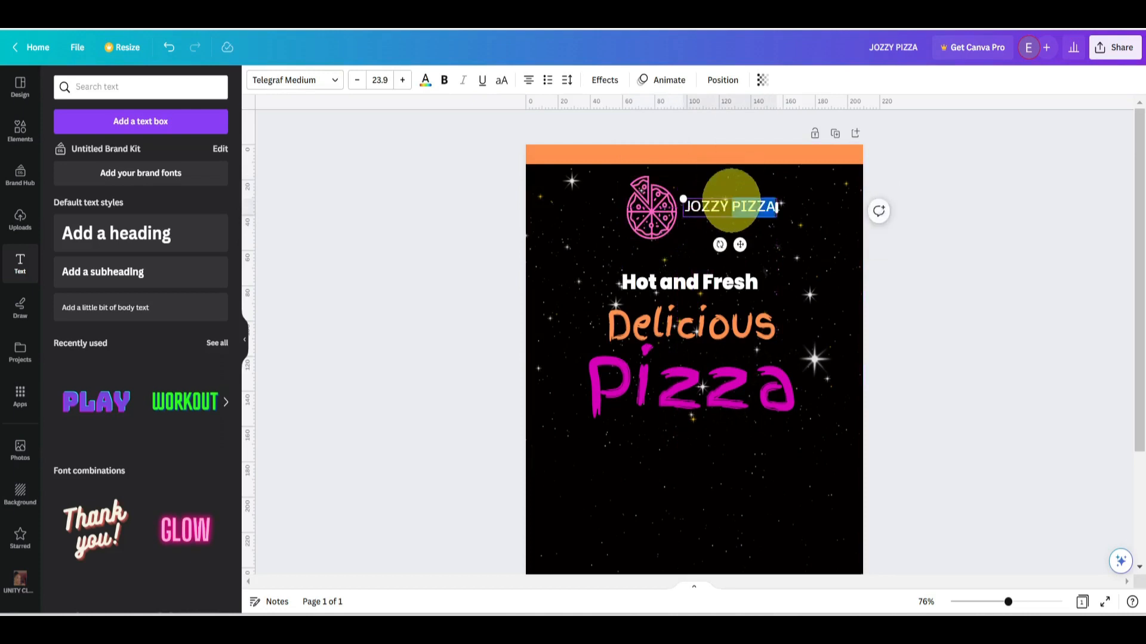
click(732, 204)
key(Return)
Step: Enlarge the two-line JOZZY PIZZA text to size 31.1 and move it close beside the pizza icon
drag(777, 200, 799, 190)
drag(685, 191, 677, 187)
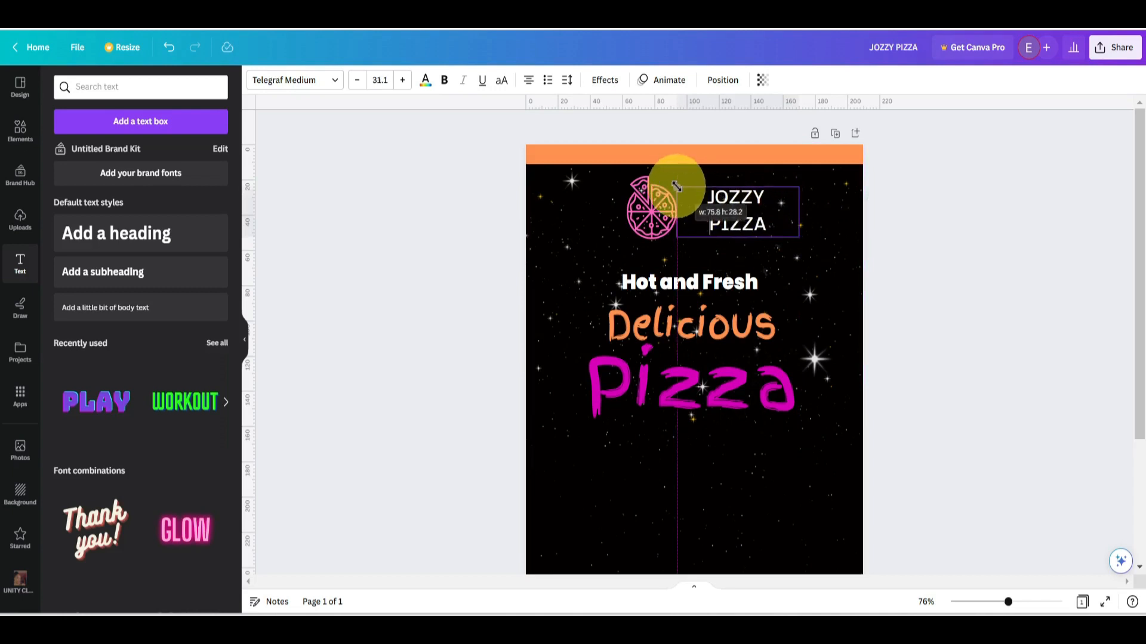
click(833, 214)
drag(744, 218, 724, 213)
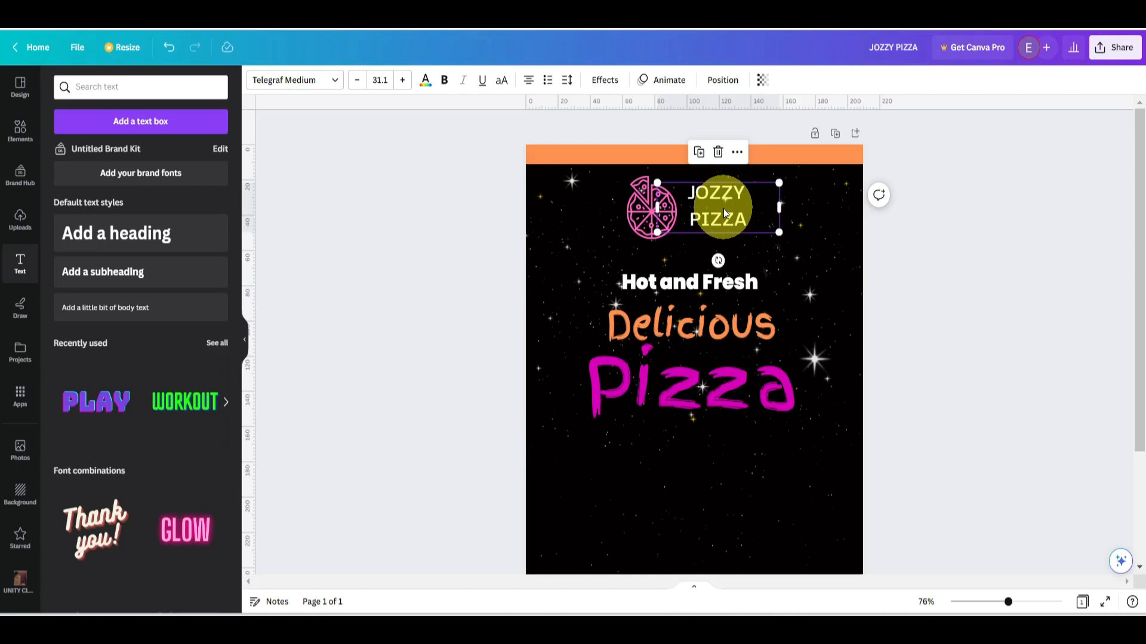
Step: Narrow the JOZZY PIZZA text box so it fits closely around its two lines
drag(779, 210, 751, 209)
click(807, 263)
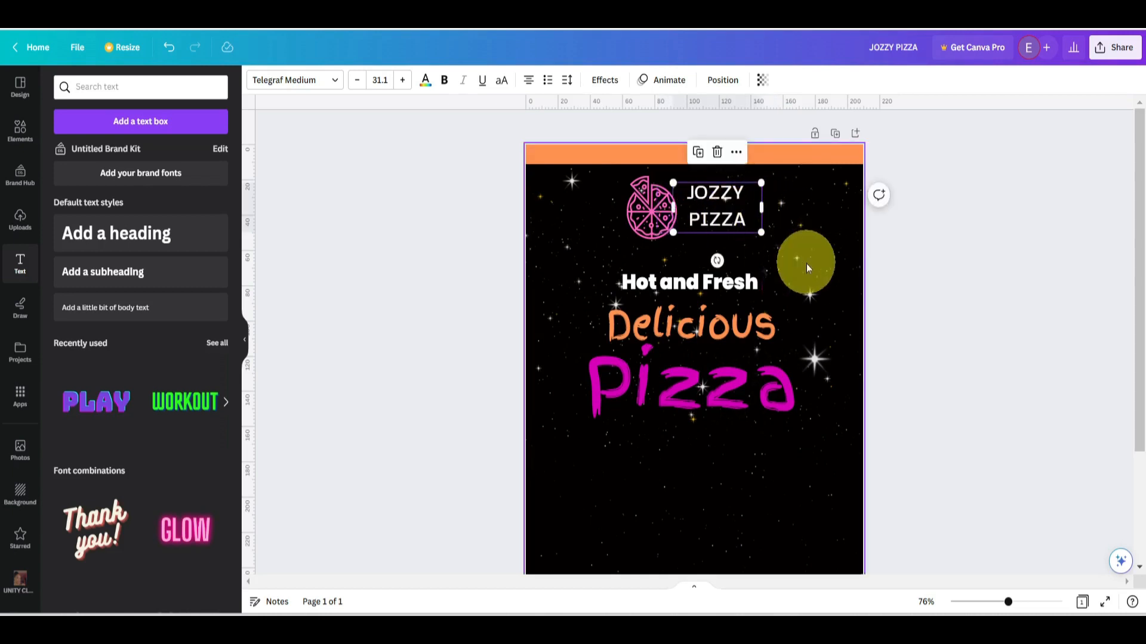
Step: Move the "Hot and Fresh", "Delicious" and "Pizza" texts together slightly upwards, closer to the logo
scroll(811, 354, down, 2)
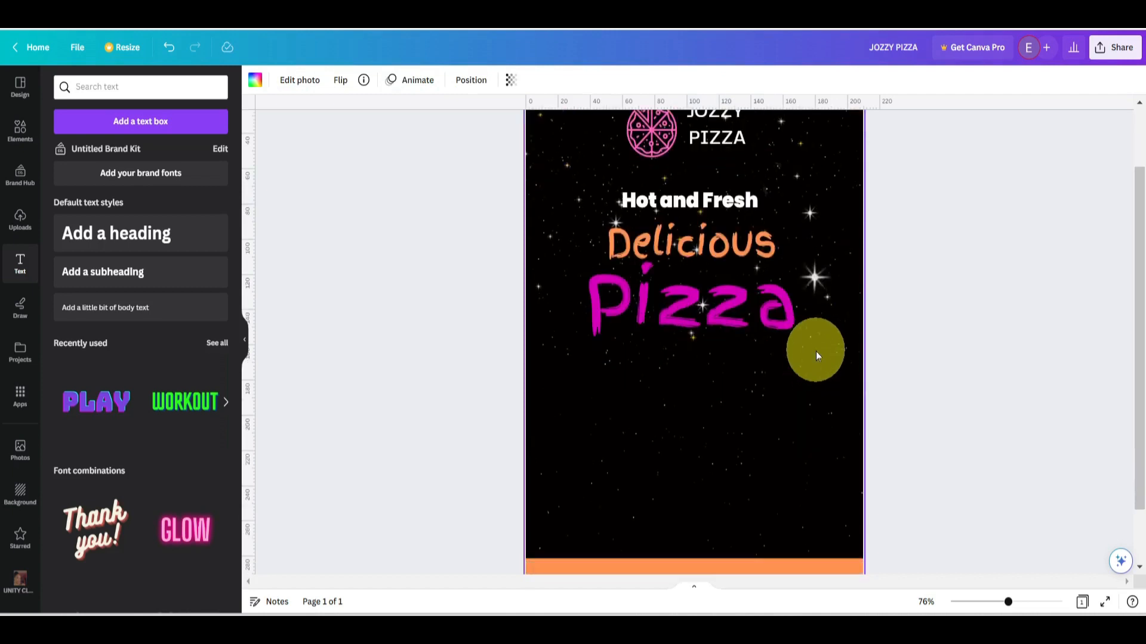
drag(815, 352, 582, 160)
drag(695, 264, 693, 248)
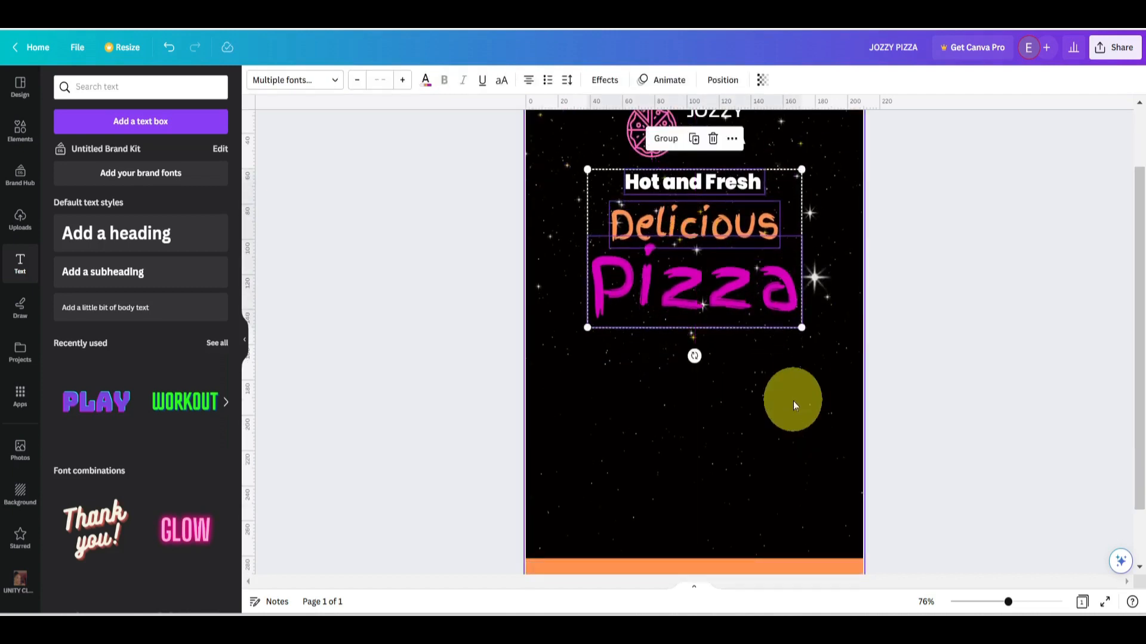
click(793, 404)
scroll(985, 559, up, 2)
mouse_move(1016, 611)
mouse_down()
mouse_move(993, 604)
mouse_move(1005, 605)
mouse_up()
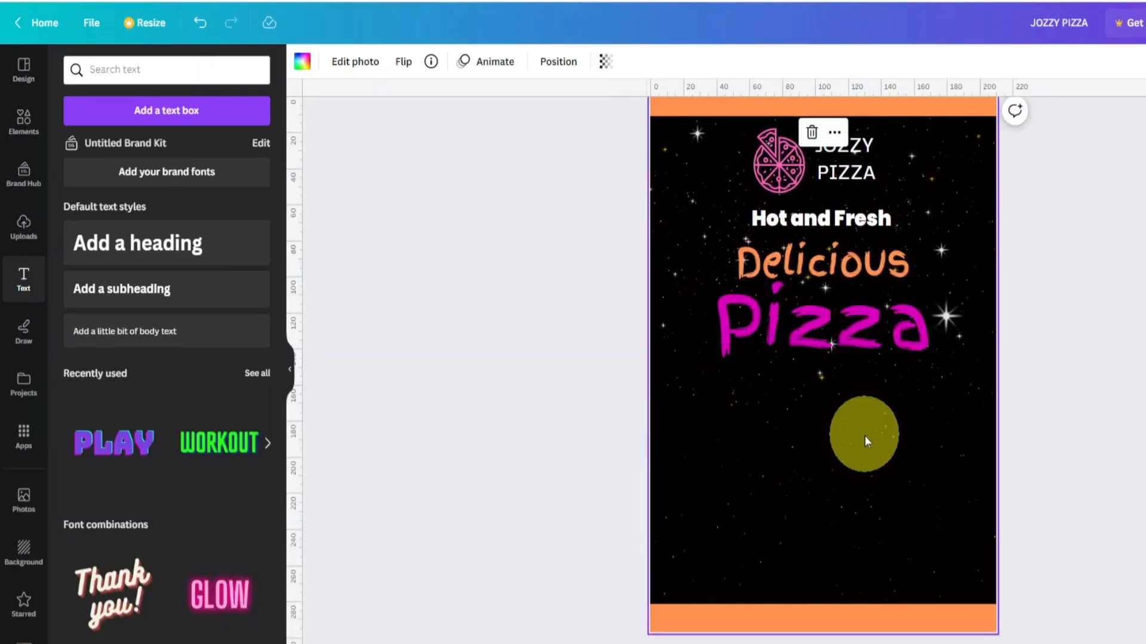
Step: Add the coloured whole-pizza graphic with one slice pulled out from the pizza icon search results
click(18, 136)
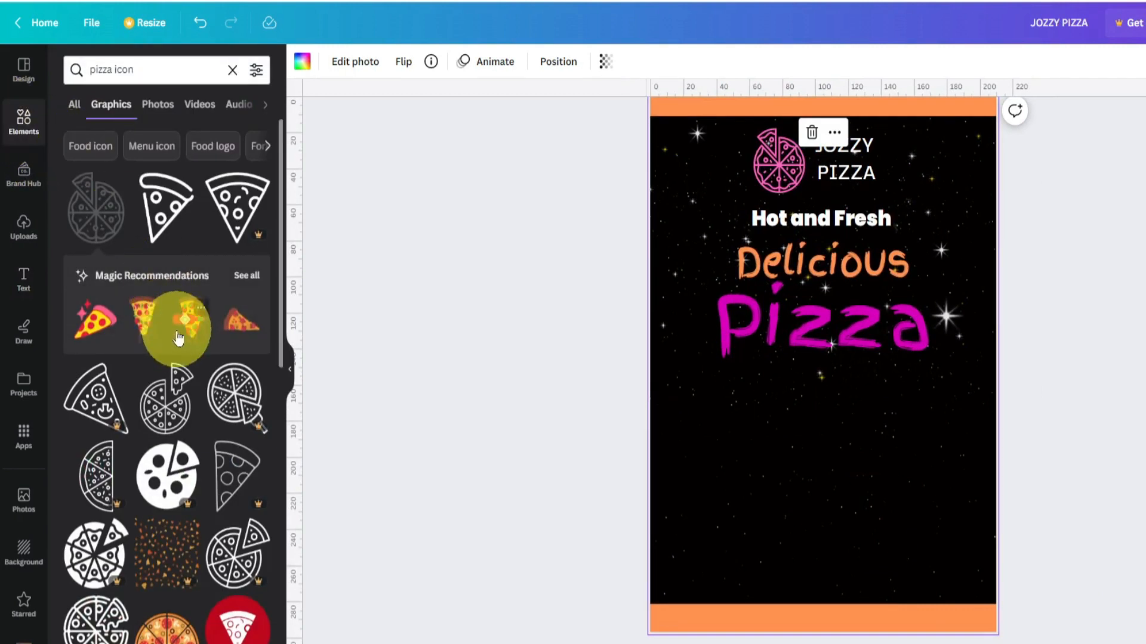
scroll(179, 333, down, 3)
scroll(178, 333, down, 10)
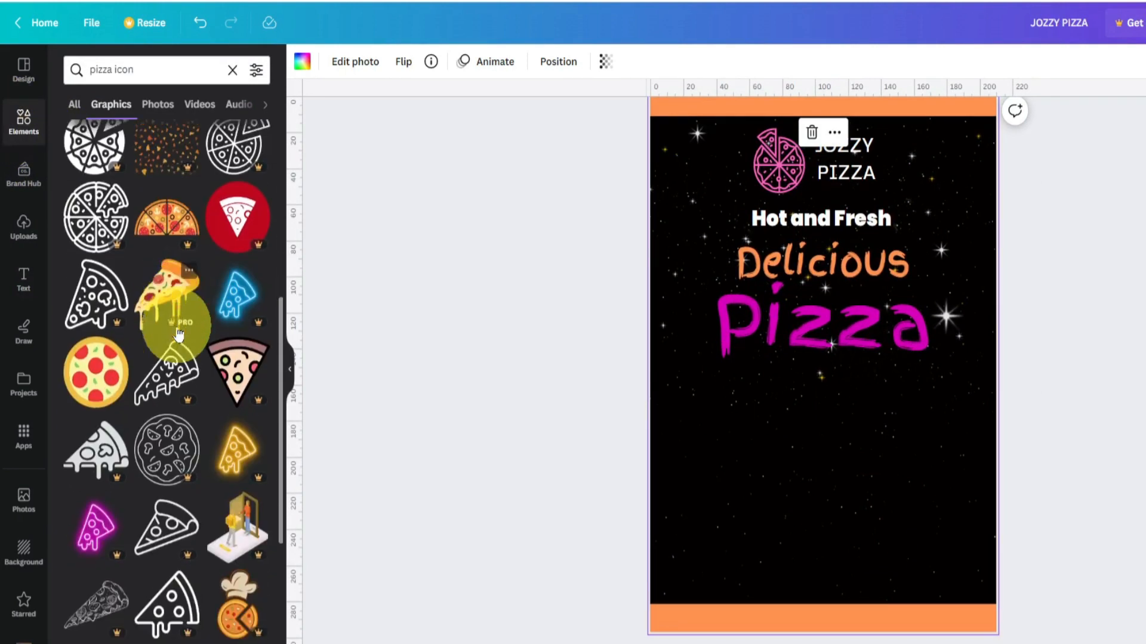
scroll(177, 333, down, 5)
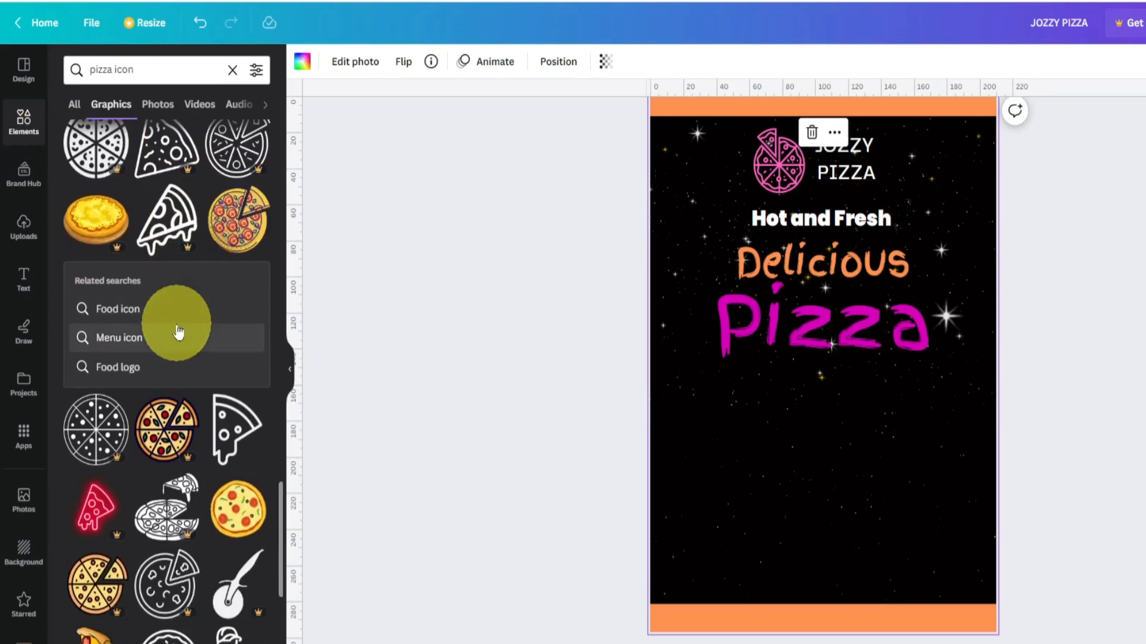
scroll(203, 288, up, 2)
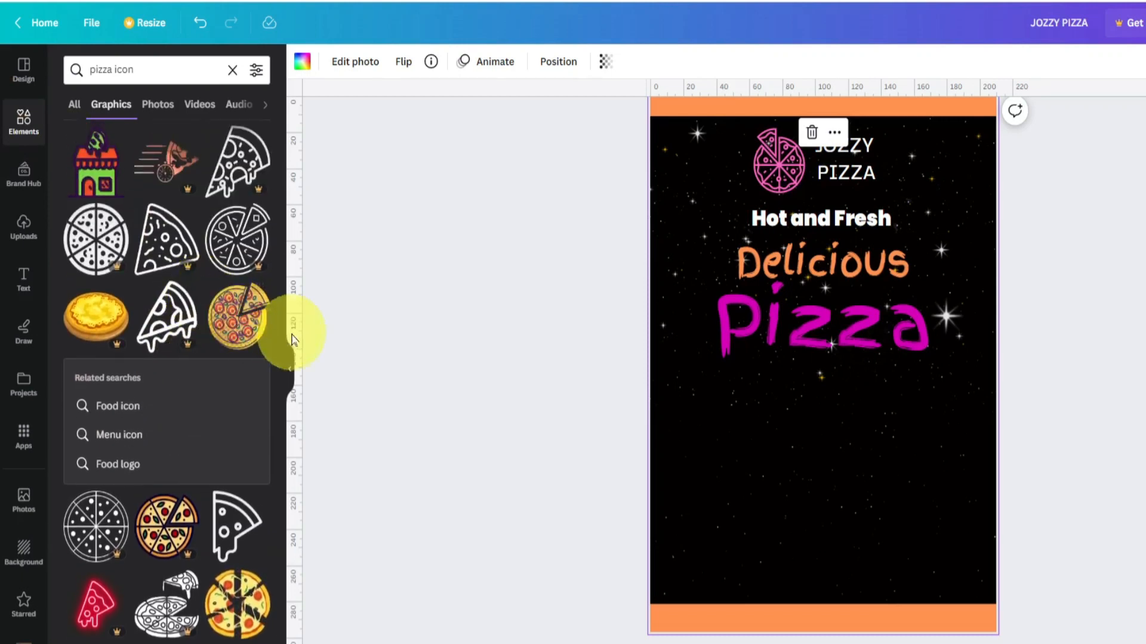
click(242, 331)
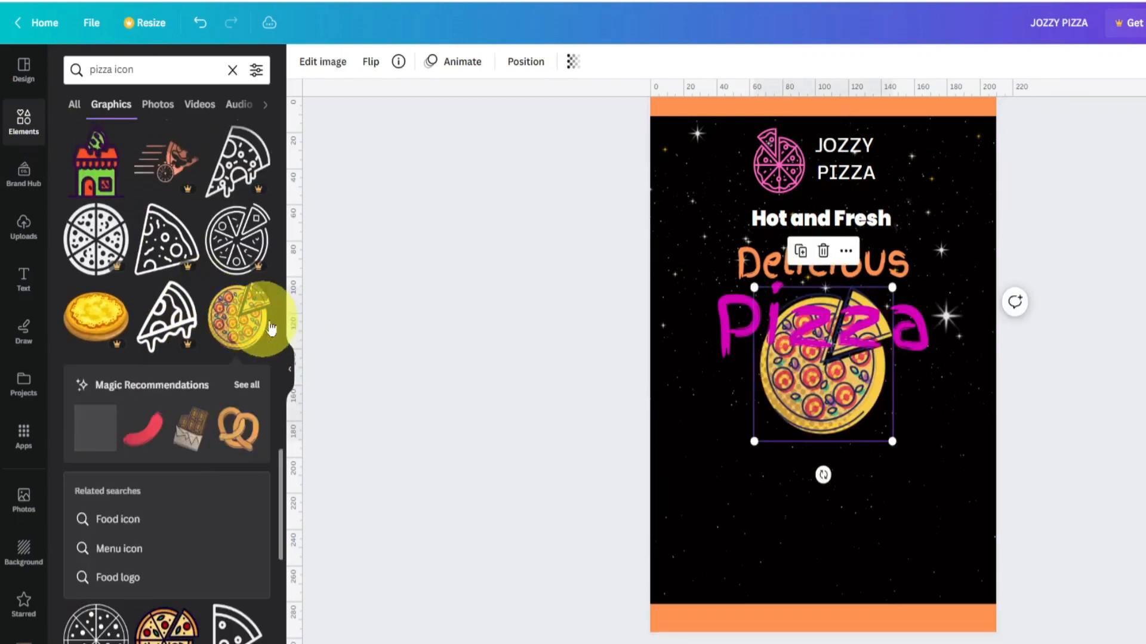
Step: Move the pizza graphic below the "Pizza" headline, enlarge it slightly and centre it on the page
drag(804, 399, 808, 439)
drag(621, 419, 617, 456)
drag(693, 486, 715, 508)
drag(654, 462, 642, 451)
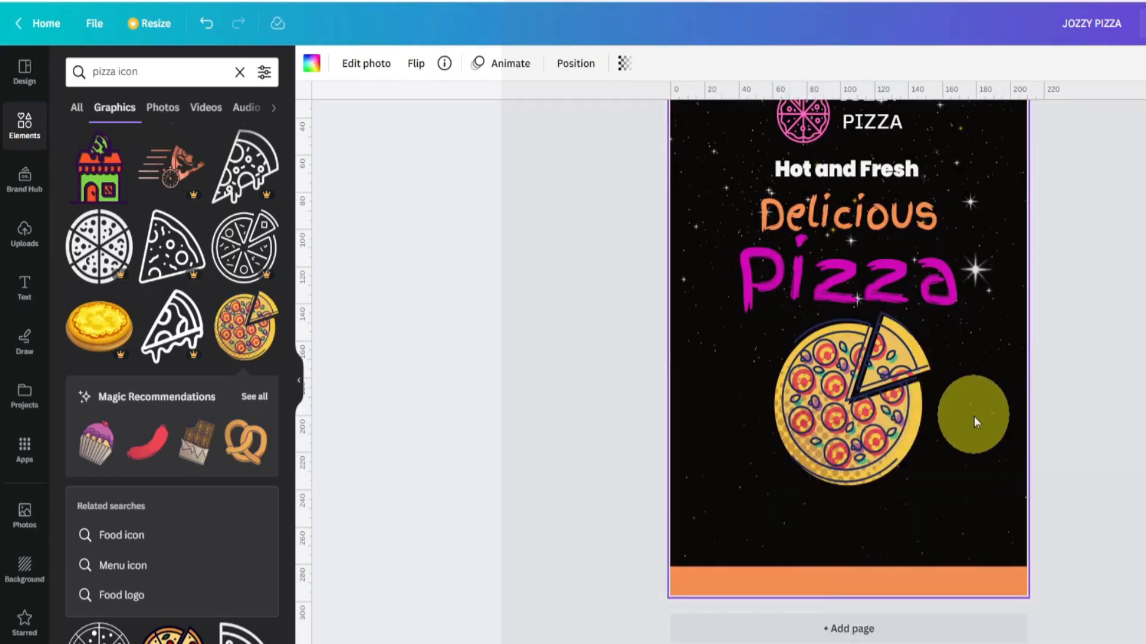
Step: Search the elements for "stars" and add the graphic with two four-pointed sparkles to the flyer
click(25, 123)
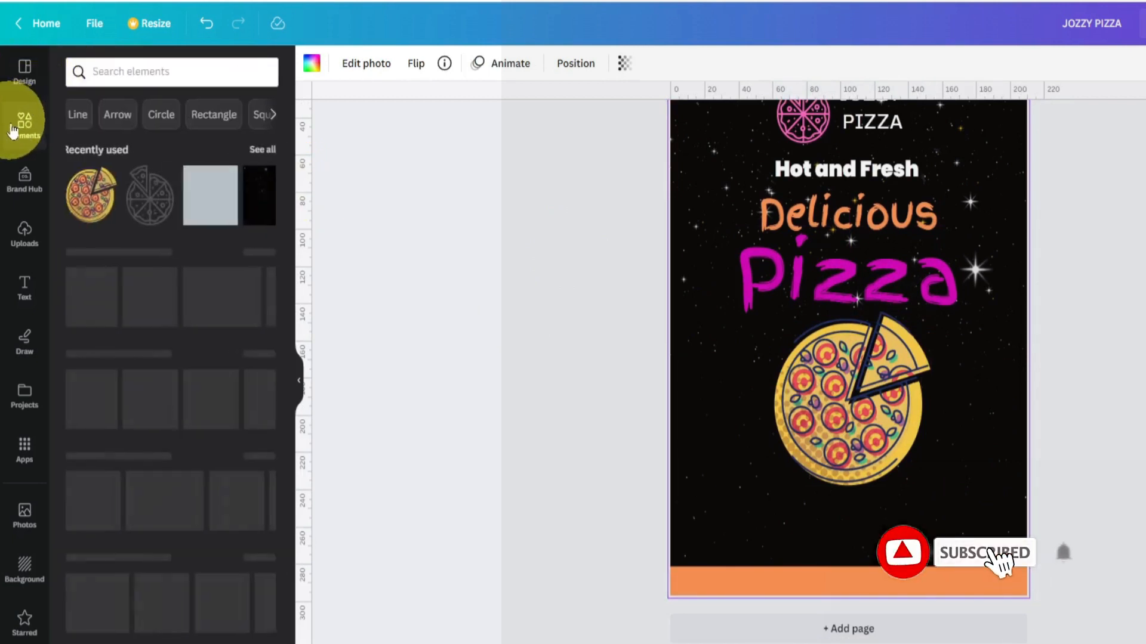
click(122, 71)
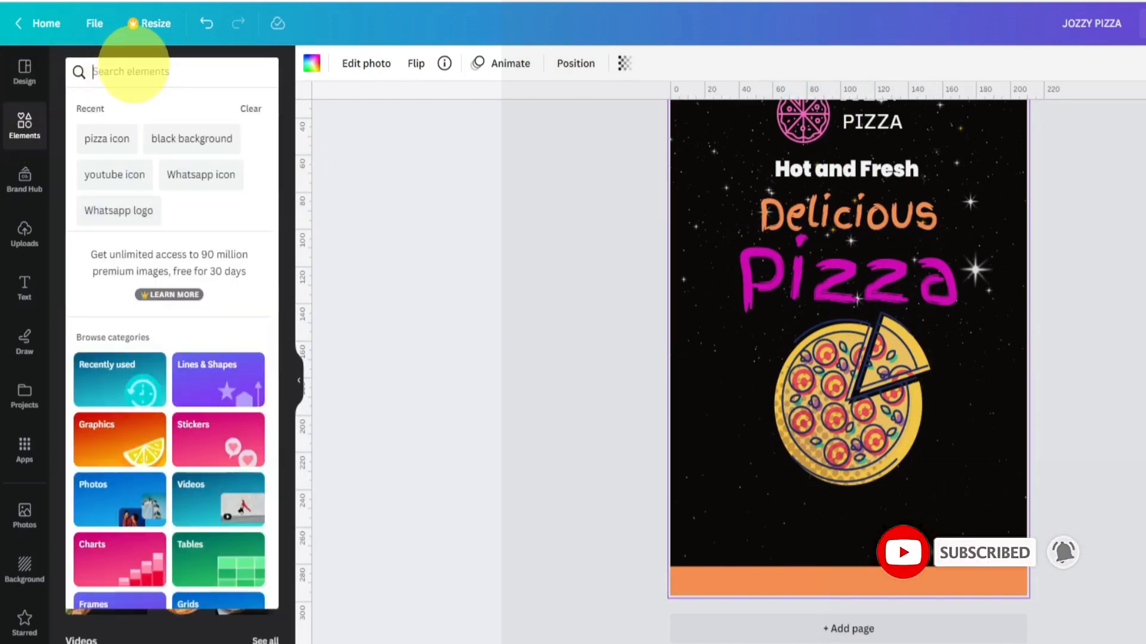
text(stars)
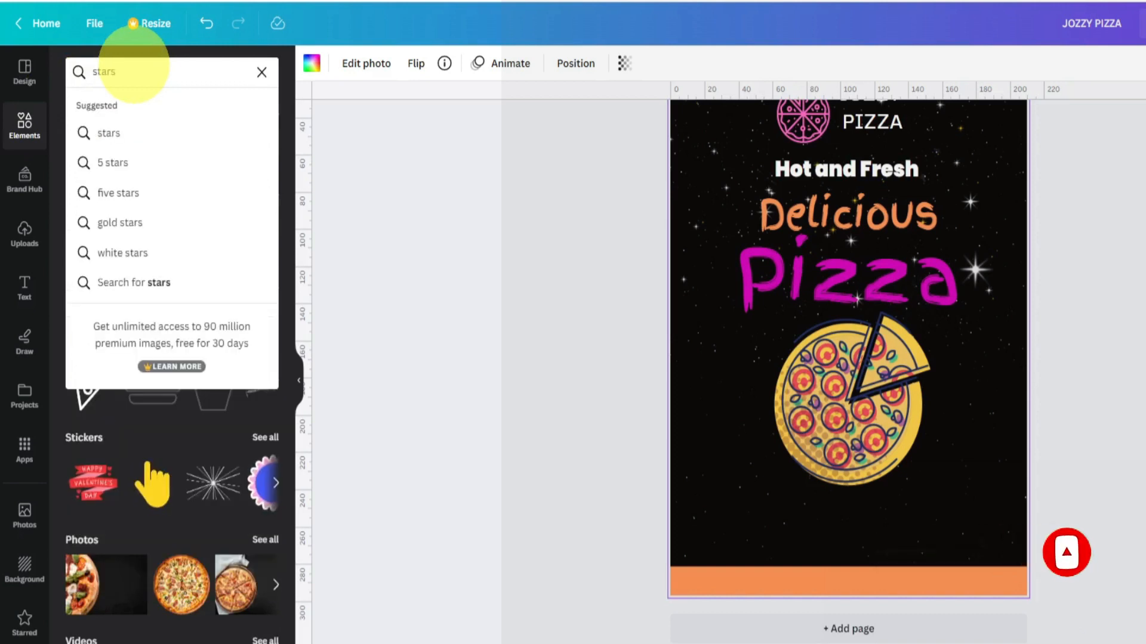
key(Return)
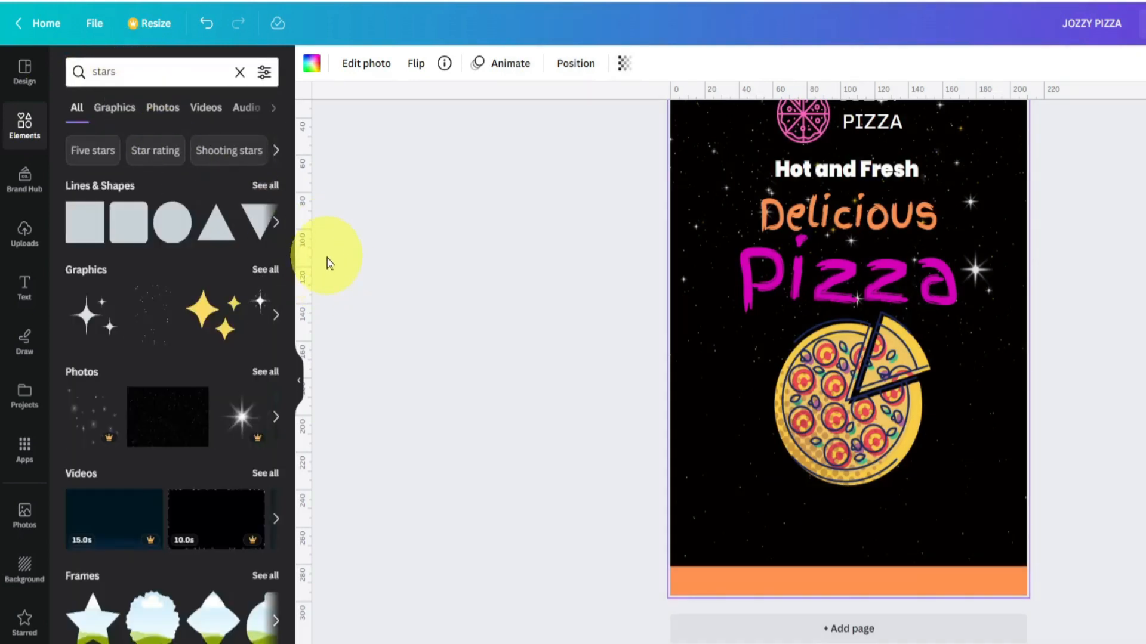
click(267, 371)
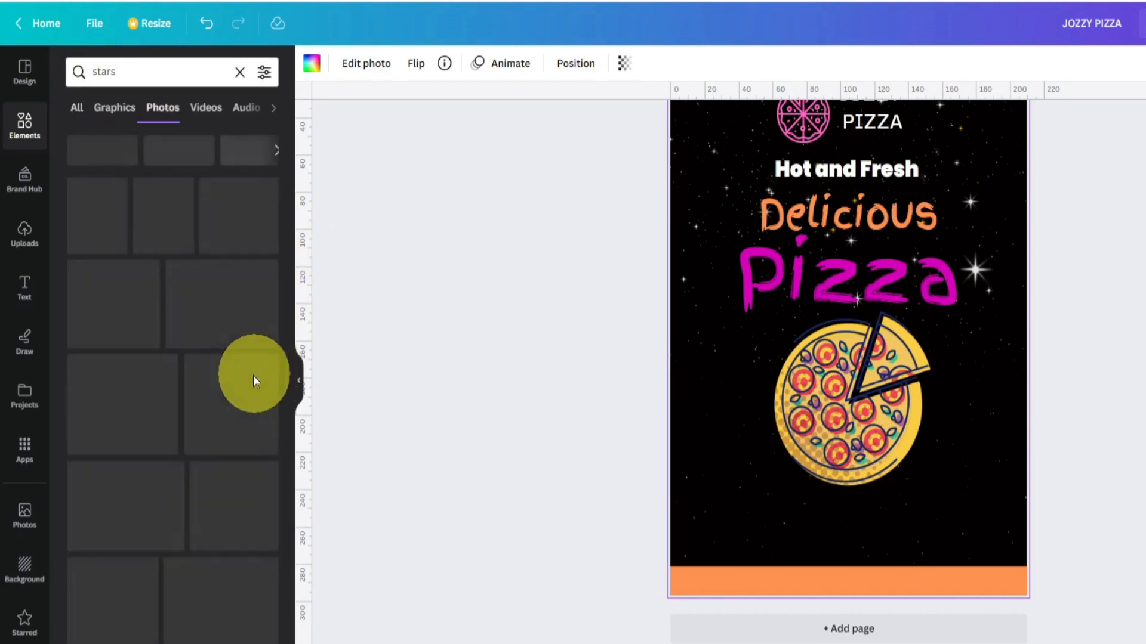
click(116, 110)
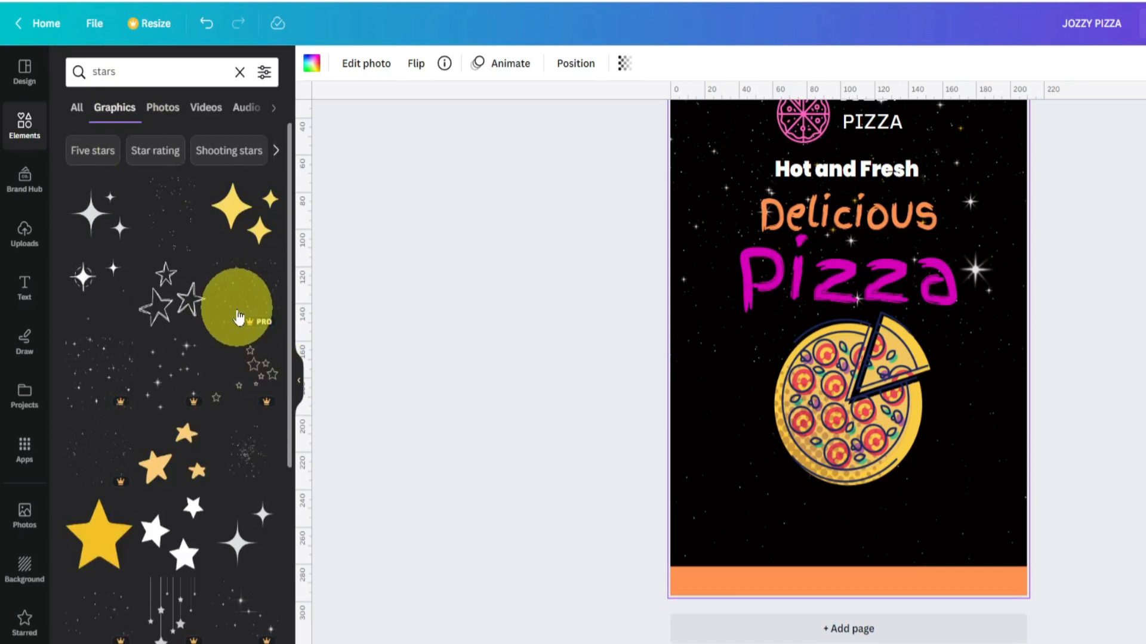
scroll(238, 318, down, 1)
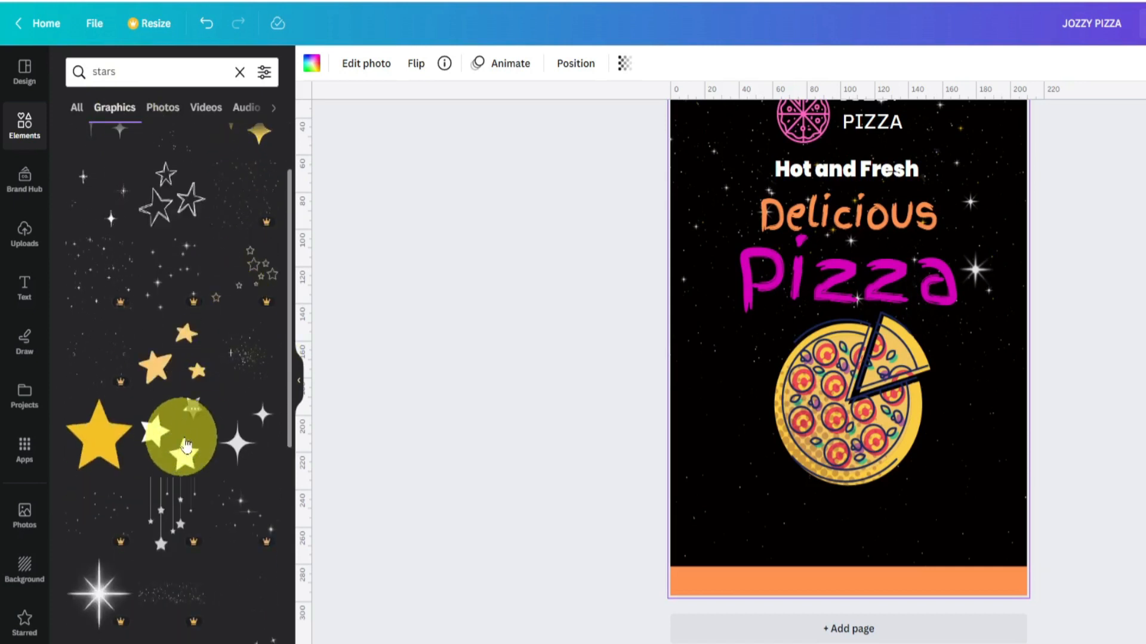
click(243, 451)
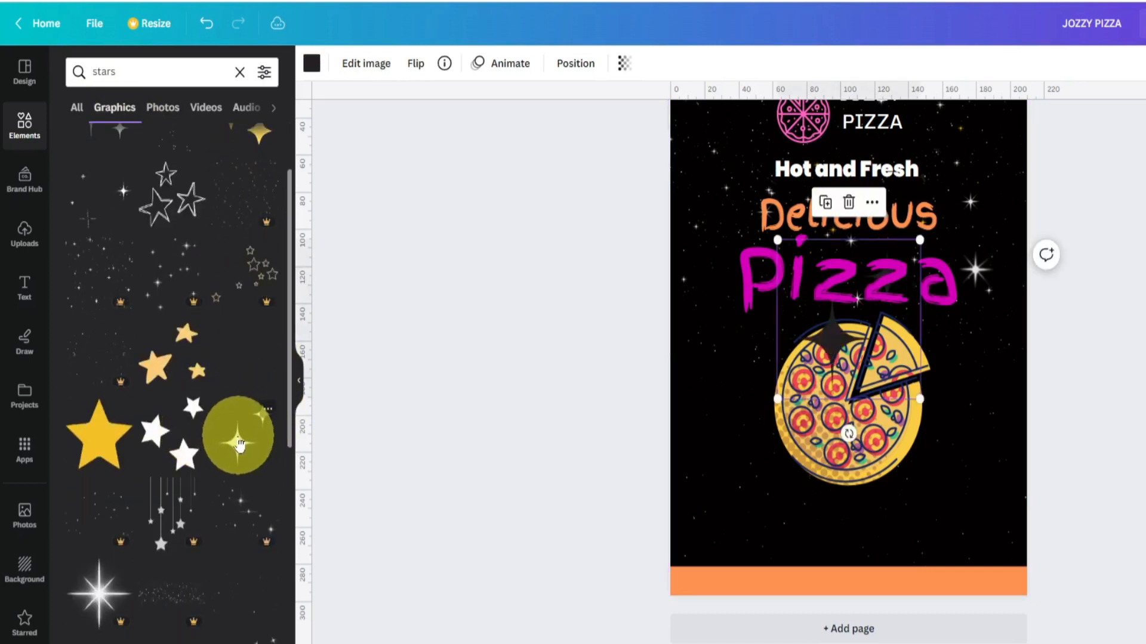
Step: Move the sparkle graphic down over the pizza's left side and colour it white
drag(590, 307, 537, 396)
click(81, 40)
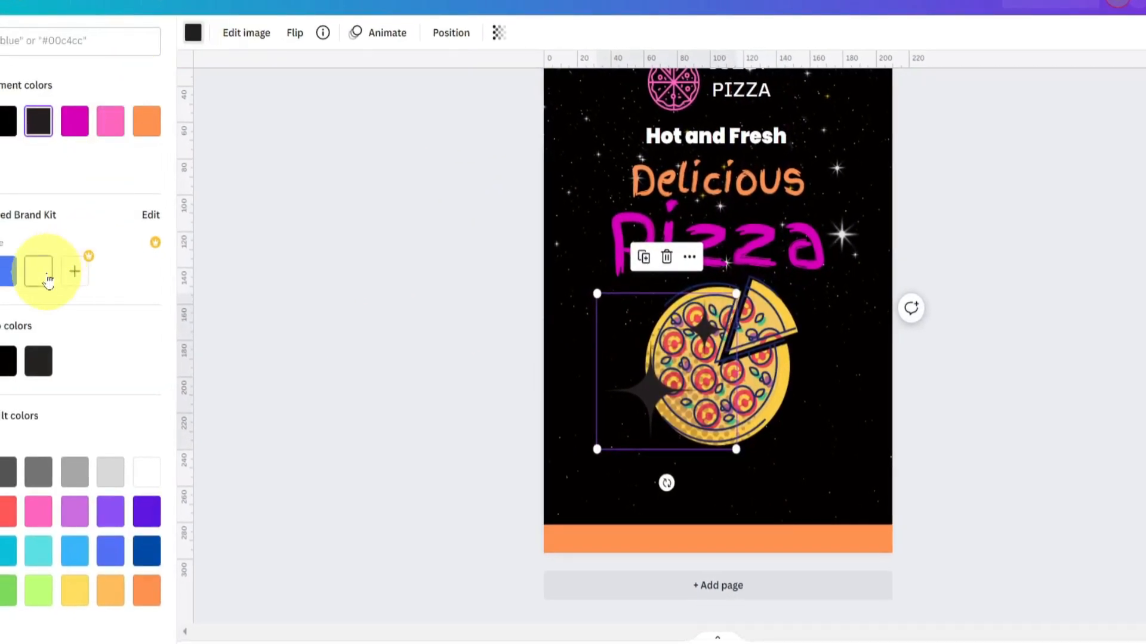
click(48, 279)
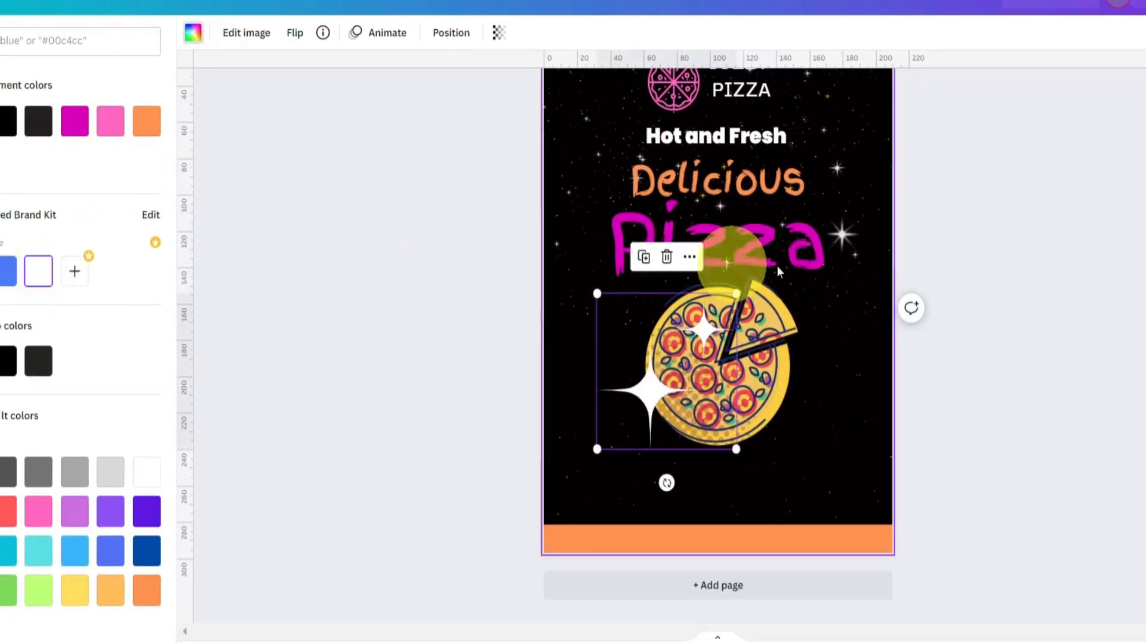
Step: Shrink the white sparkles to about 44 mm wide and place them in the page's lower-right corner
drag(738, 295, 669, 365)
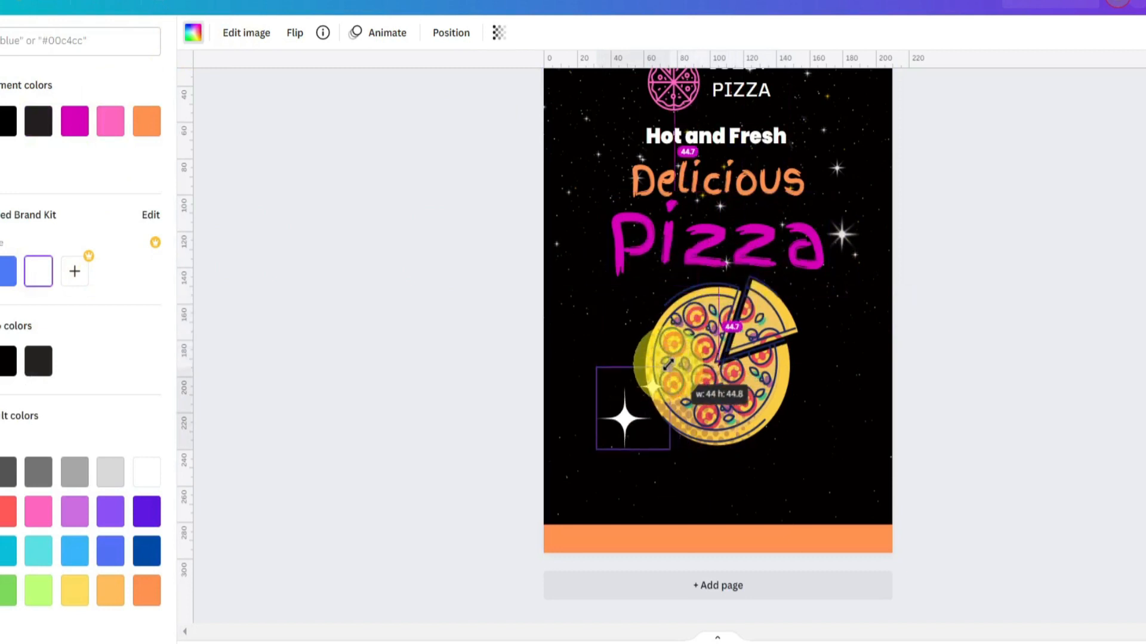
drag(632, 409, 848, 485)
Step: Duplicate the sparkles, place the copy at the pizza's left edge and send it backward behind the pizza
click(609, 275)
click(624, 356)
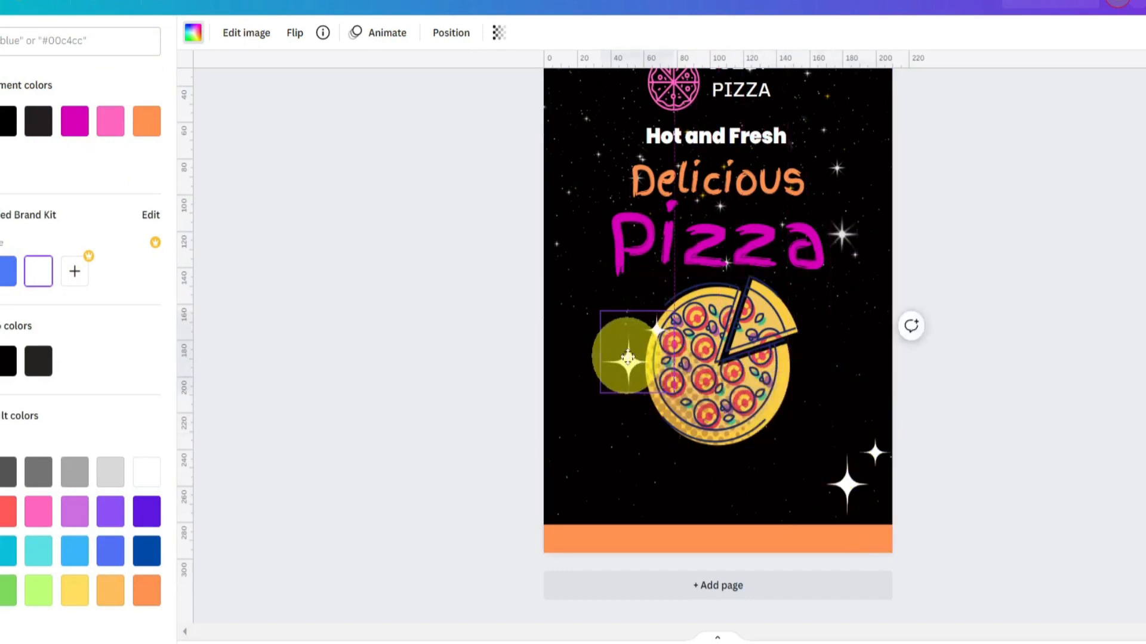
click(660, 275)
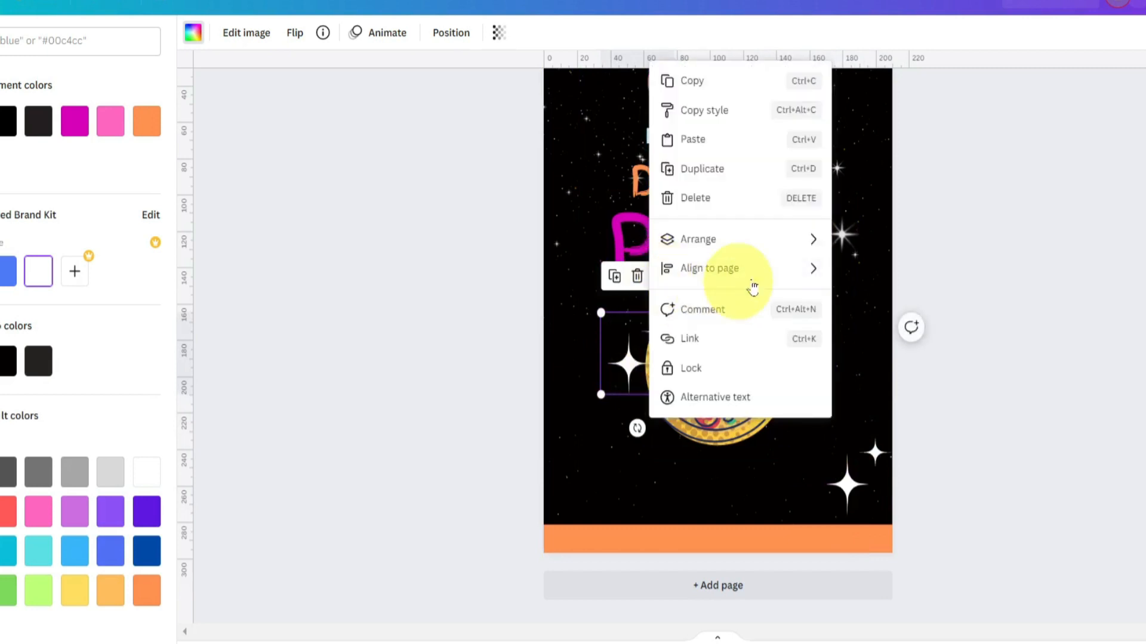
mouse_move(783, 241)
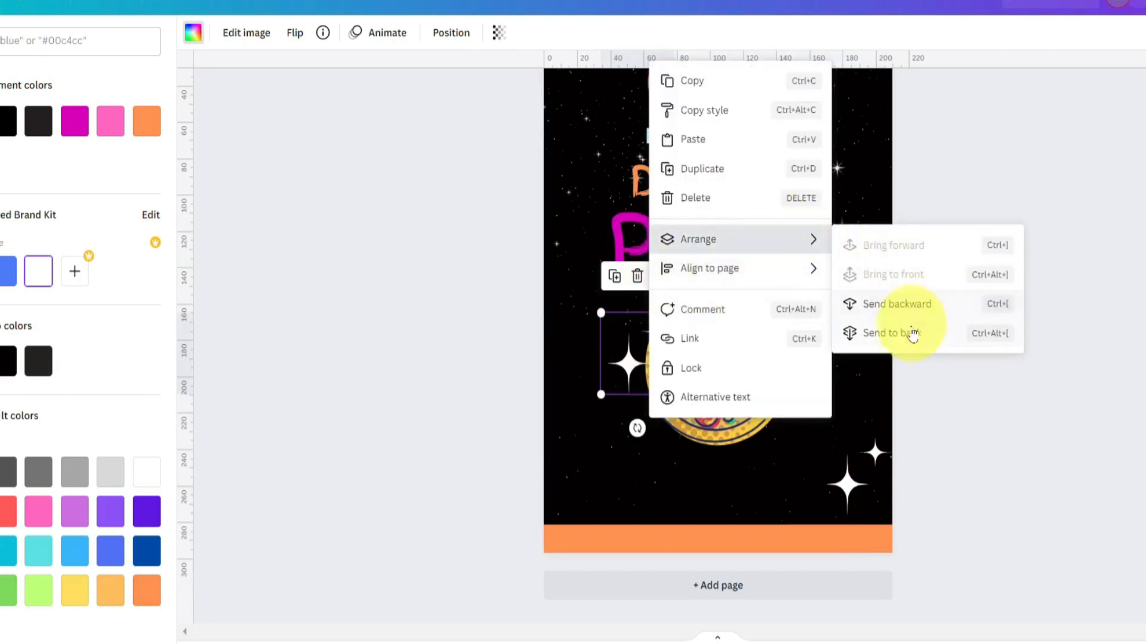
click(912, 317)
click(834, 344)
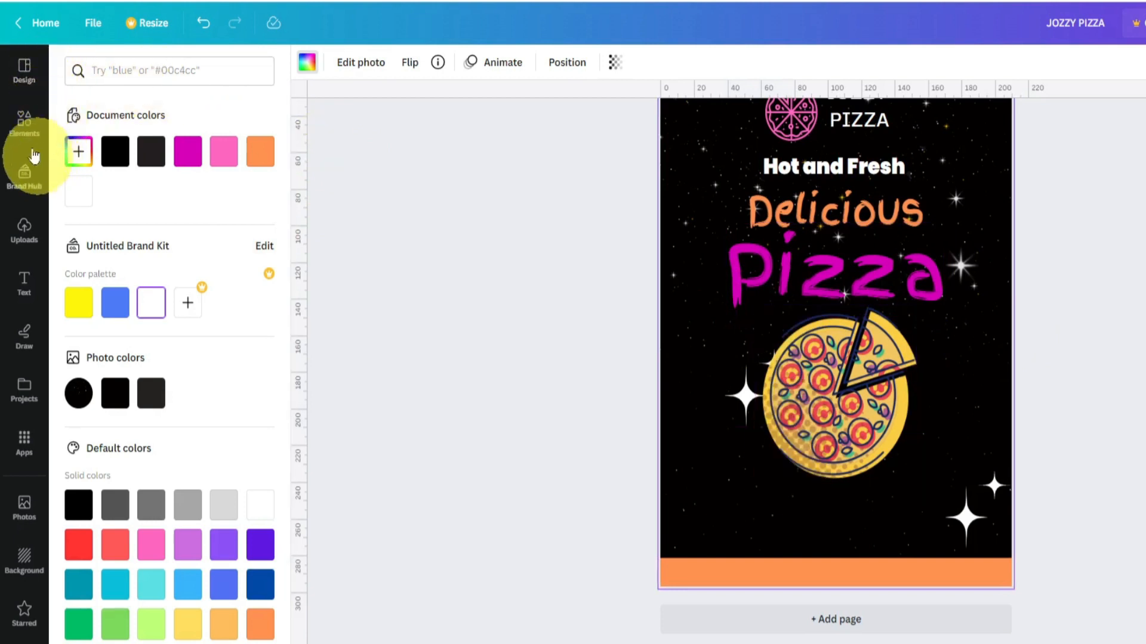
Step: Add a square shape from the lines and shapes collection and place it over the pizza's lower-left part
click(27, 122)
click(260, 250)
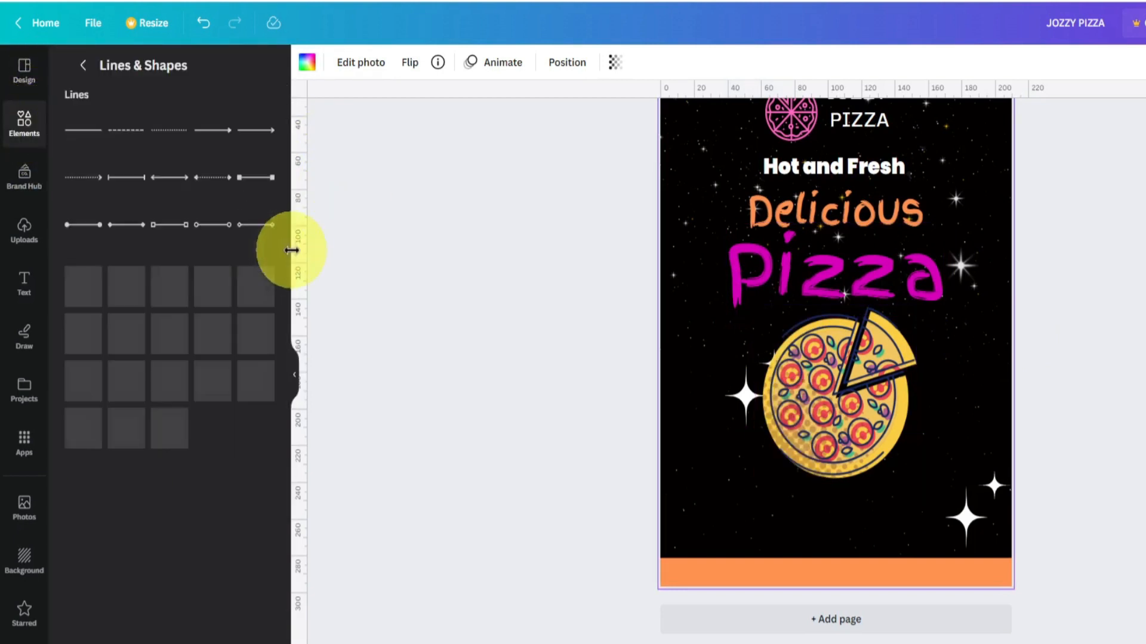
click(94, 329)
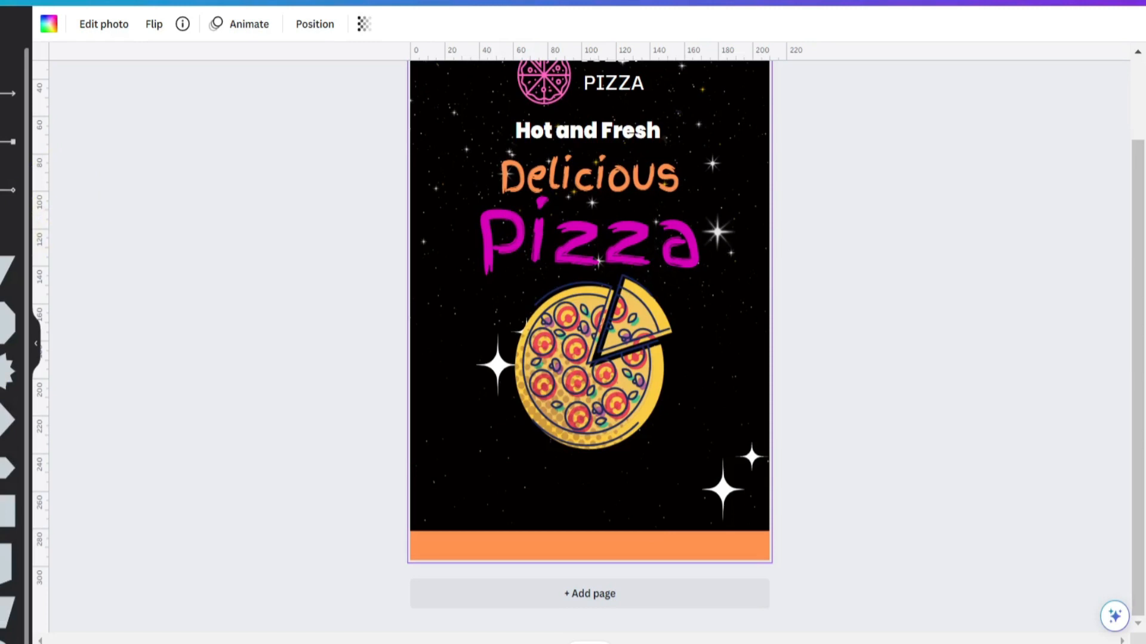
drag(581, 307, 548, 471)
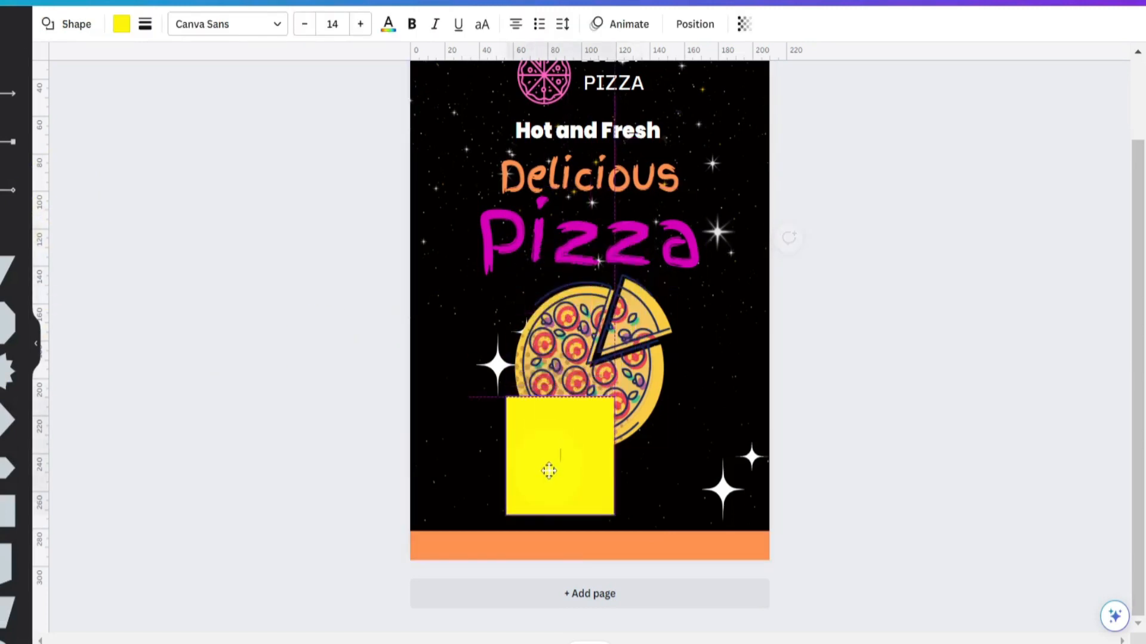
click(624, 474)
click(563, 476)
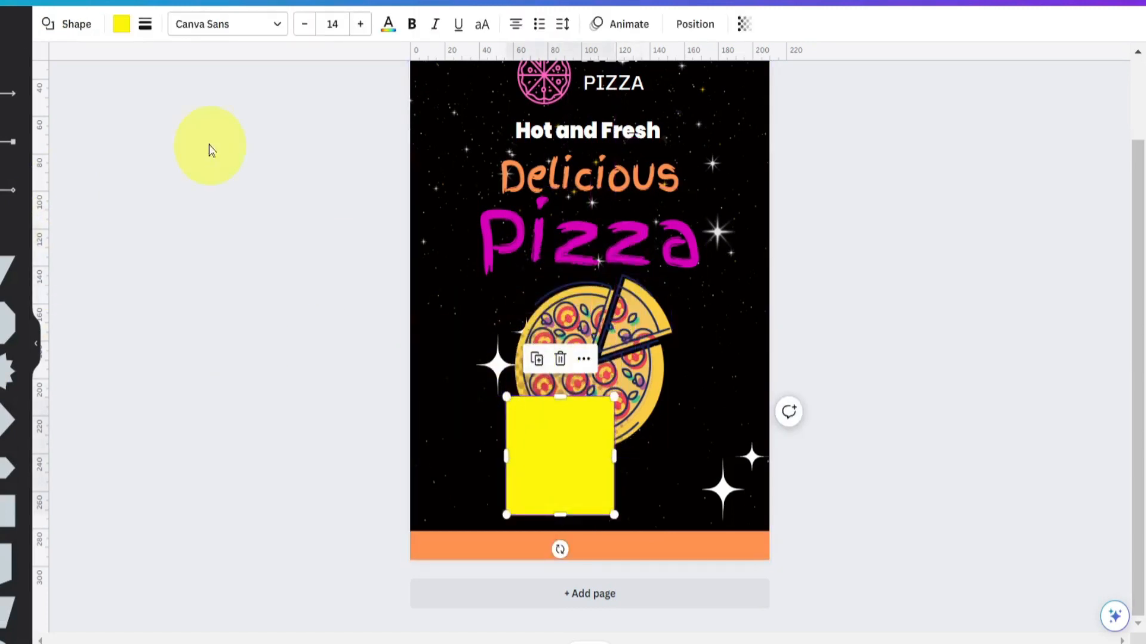
Step: Colour the square white and resize it into a wide, low rectangle between the pizza and the bottom orange band
click(121, 25)
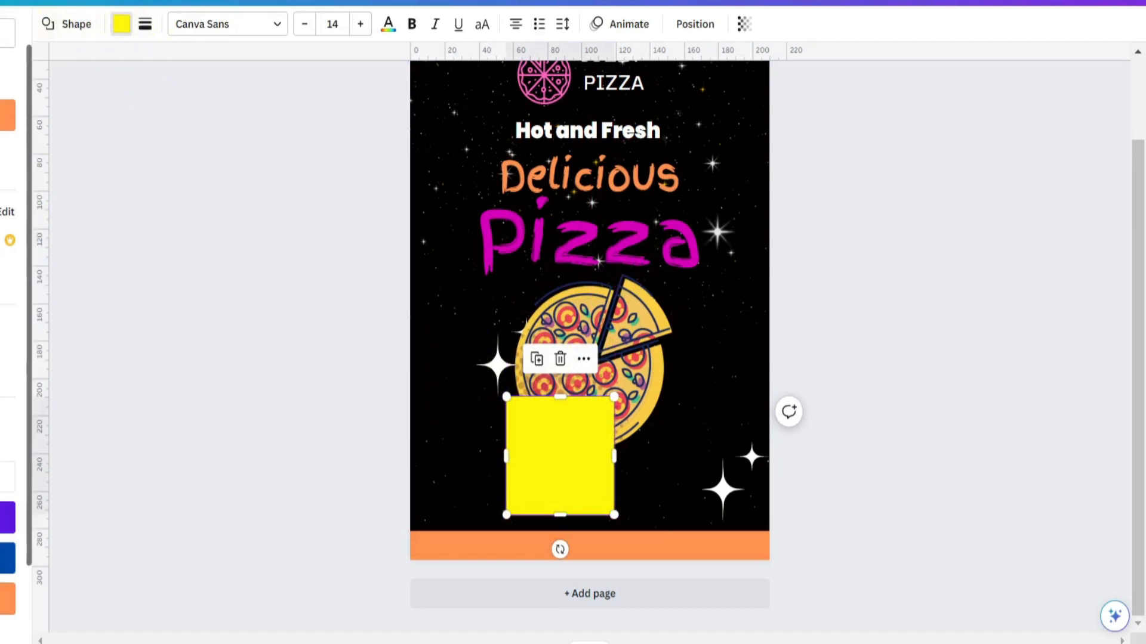
drag(616, 458, 696, 470)
drag(605, 398, 662, 516)
drag(578, 502, 589, 502)
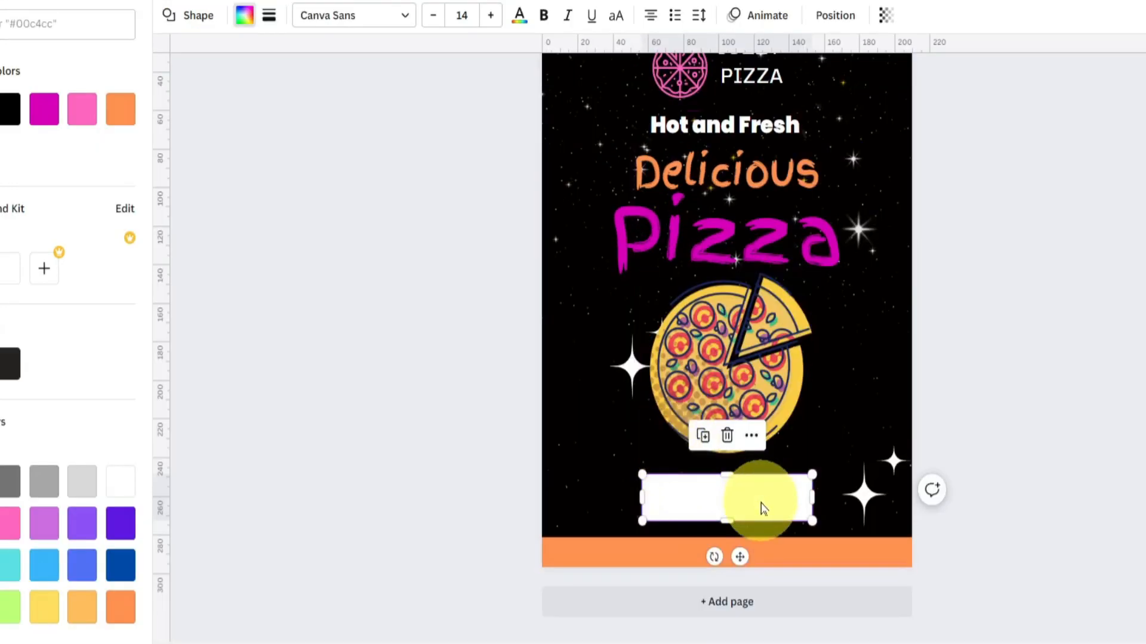
Step: Set the white rectangle's corner rounding to 52, keeping it without a border
click(269, 17)
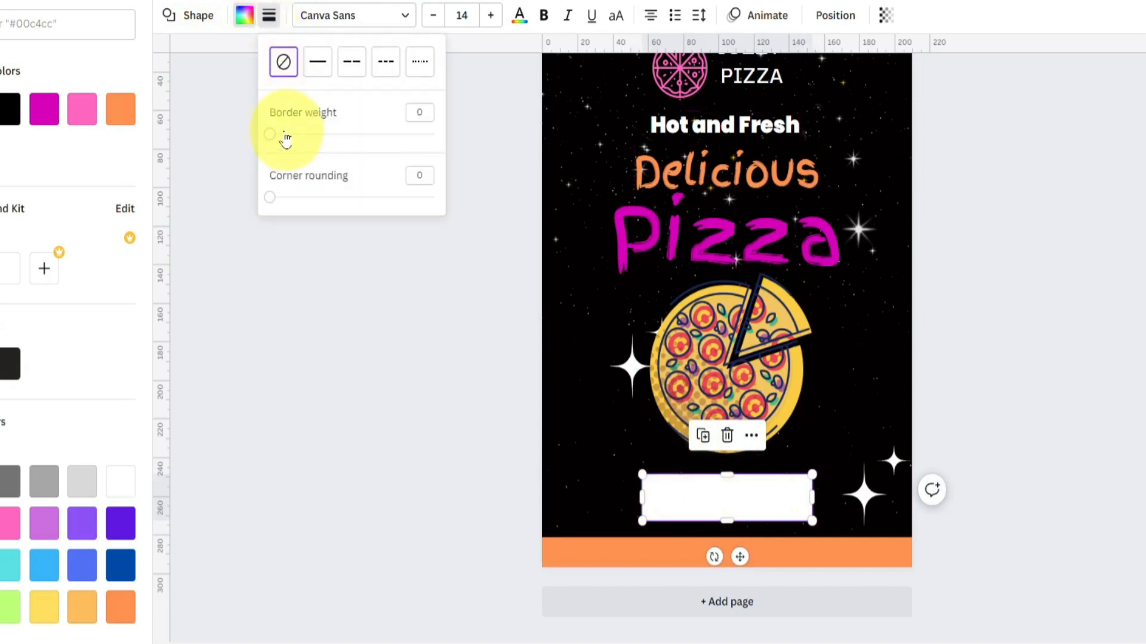
mouse_move(275, 141)
mouse_down()
mouse_move(296, 141)
mouse_move(269, 137)
mouse_up()
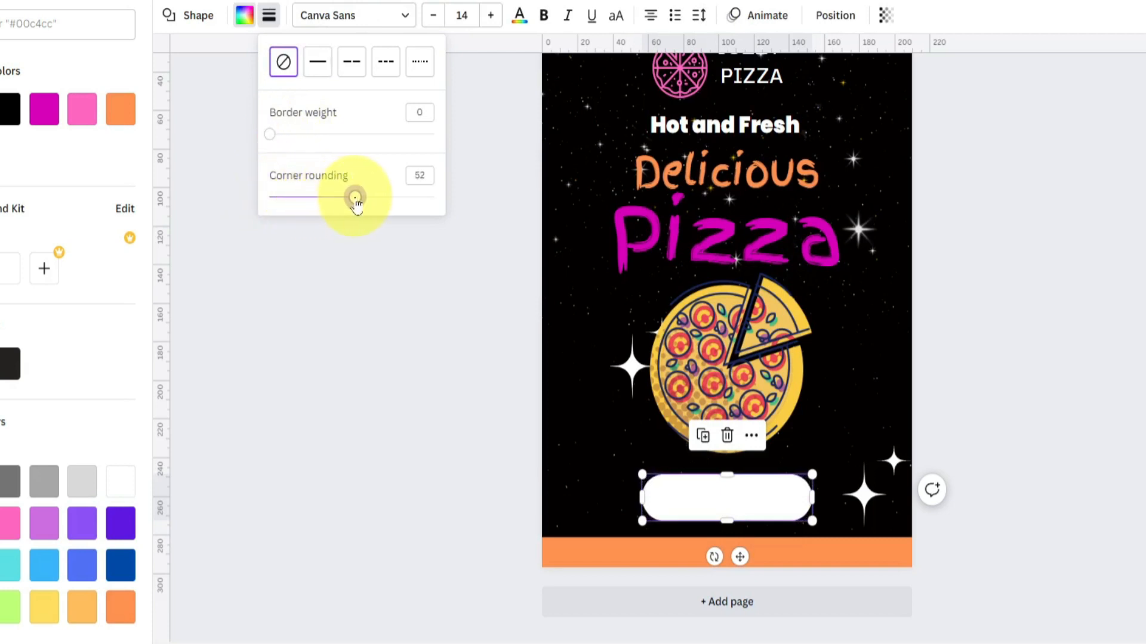
click(904, 402)
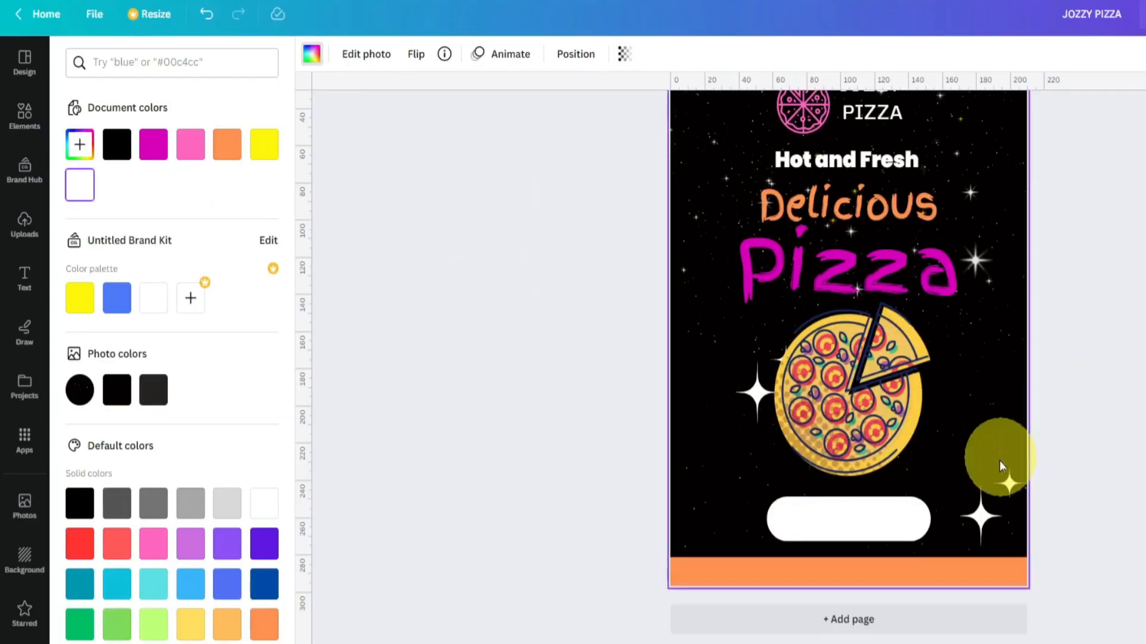
click(739, 503)
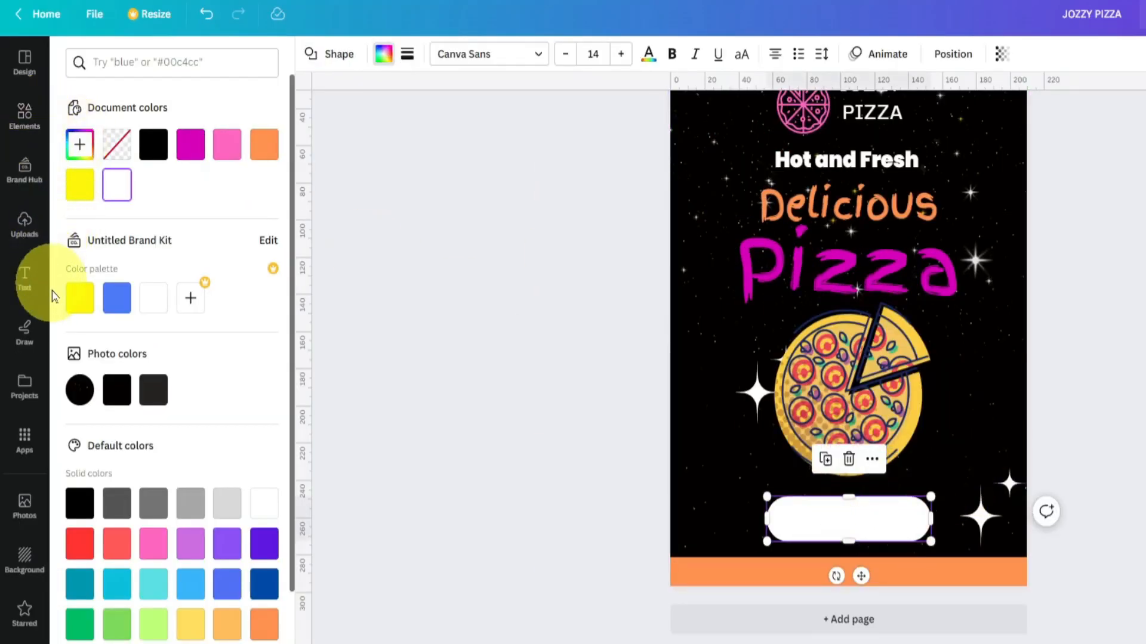
Step: Add a heading over the white rounded label and change its text to "Order Now"
click(26, 280)
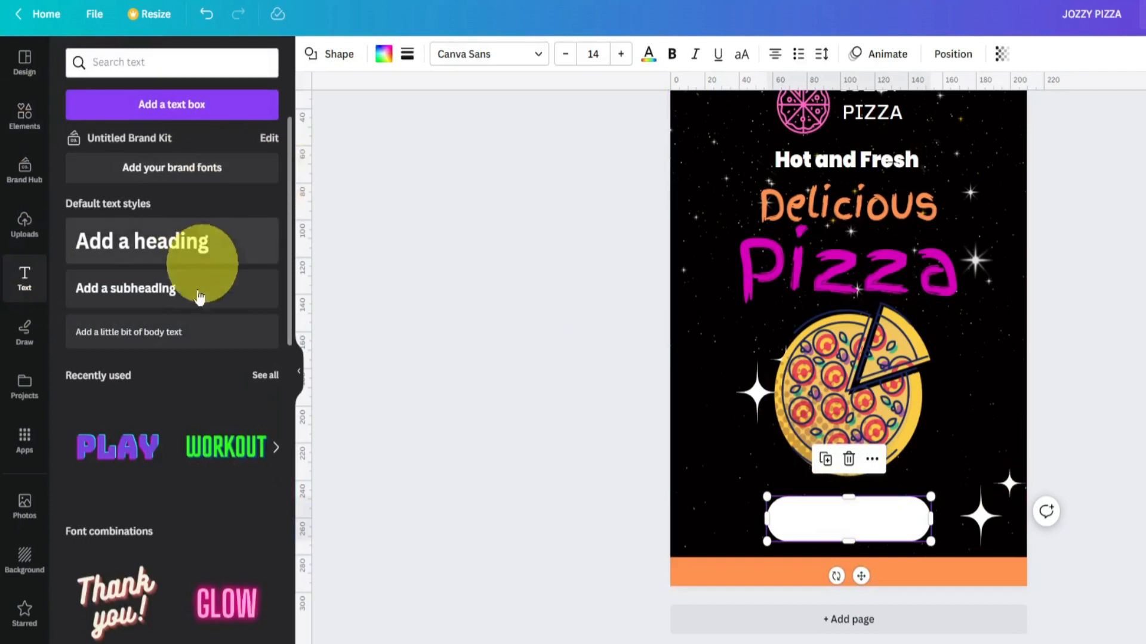
click(197, 242)
drag(843, 327, 895, 522)
double_click(733, 461)
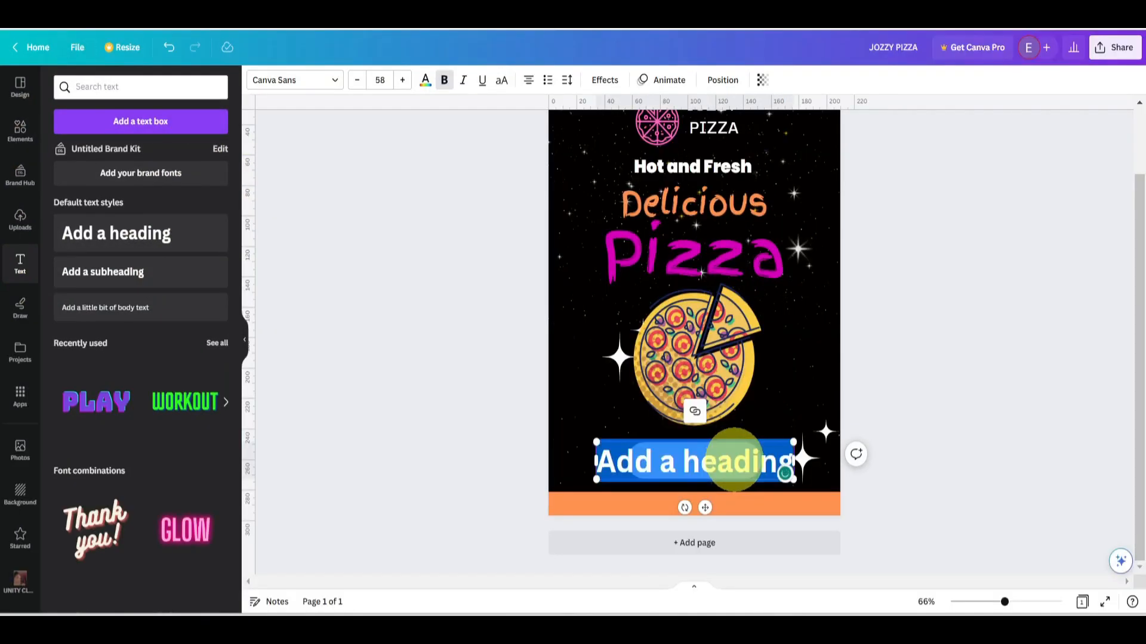
text(Ord)
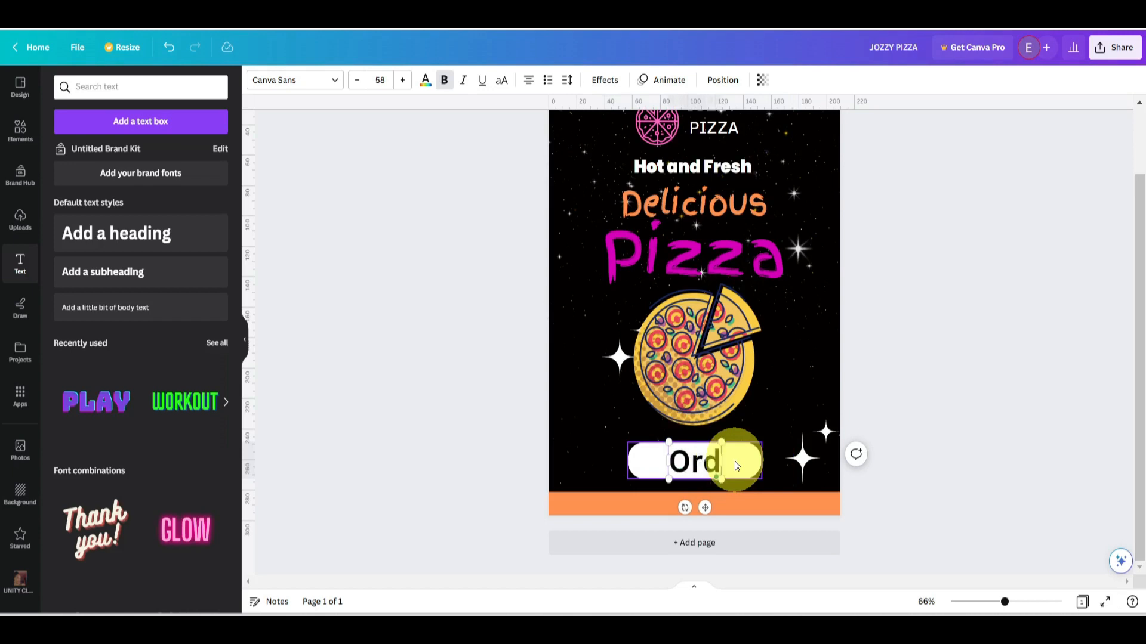
text(er N)
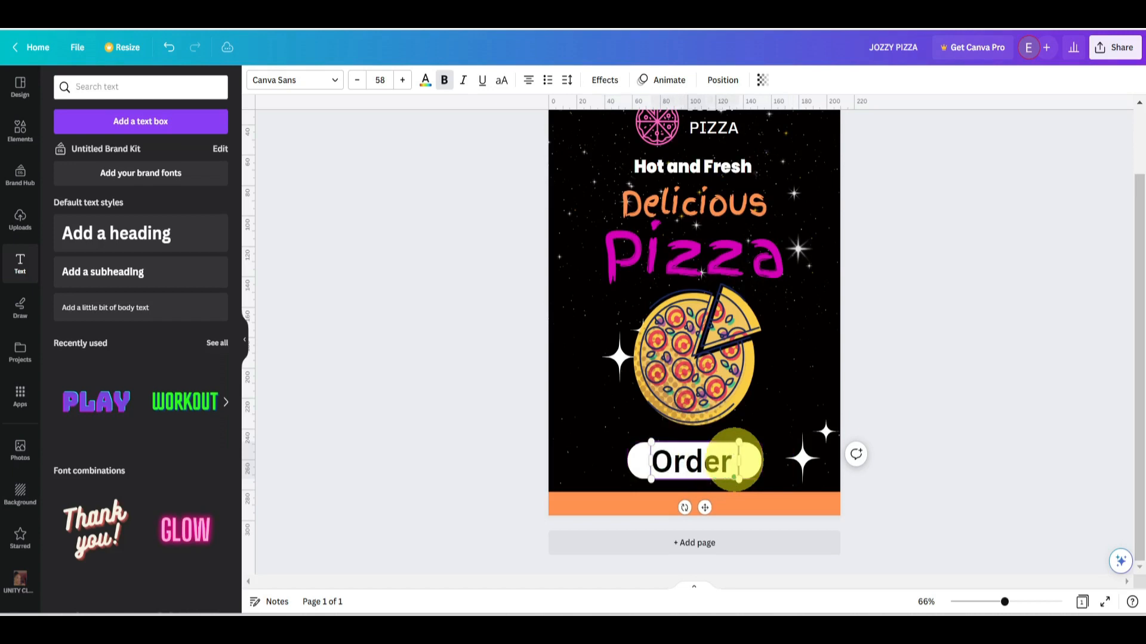
text(o)
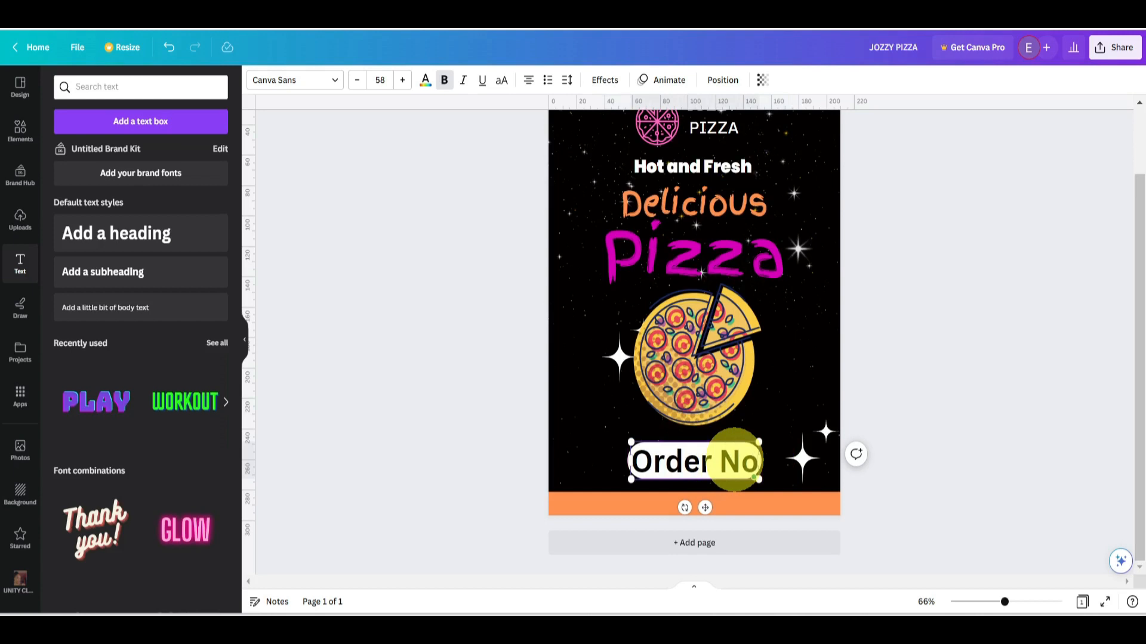
text(w)
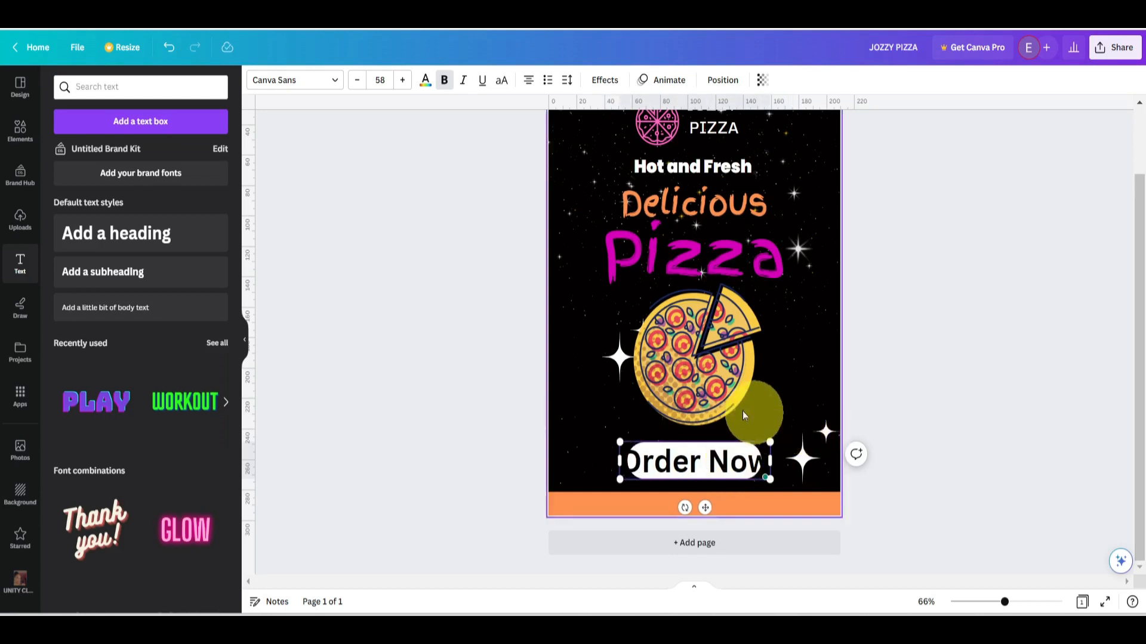
Step: Shrink the "Order Now" text to size 33 so it fits inside the white label, and align it to the page's center
drag(1005, 601, 1023, 602)
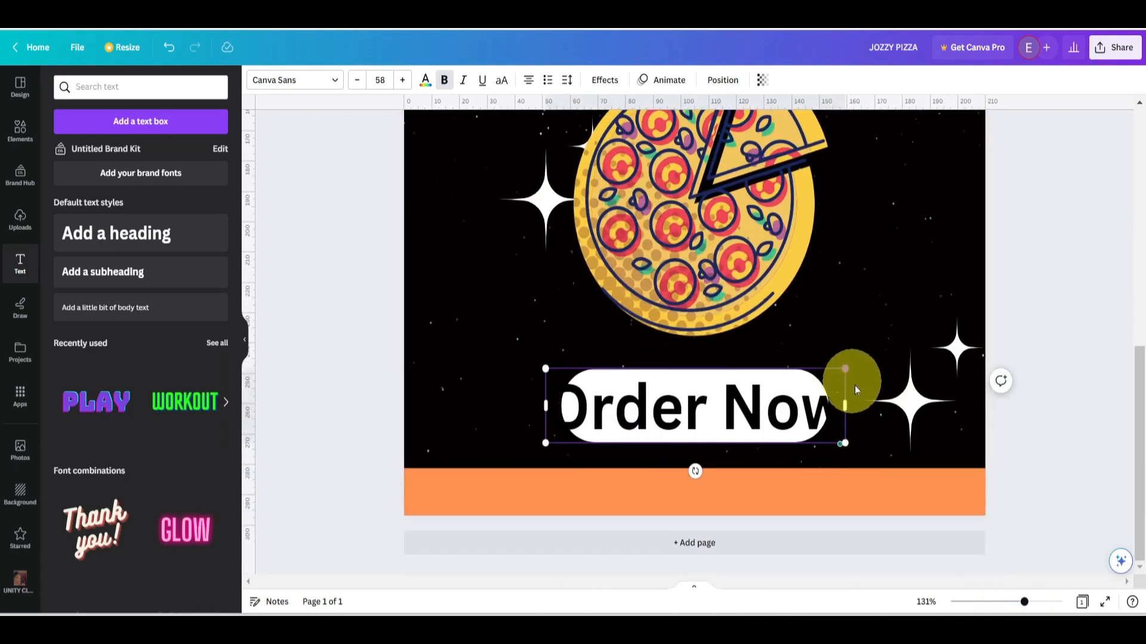
drag(845, 369, 778, 391)
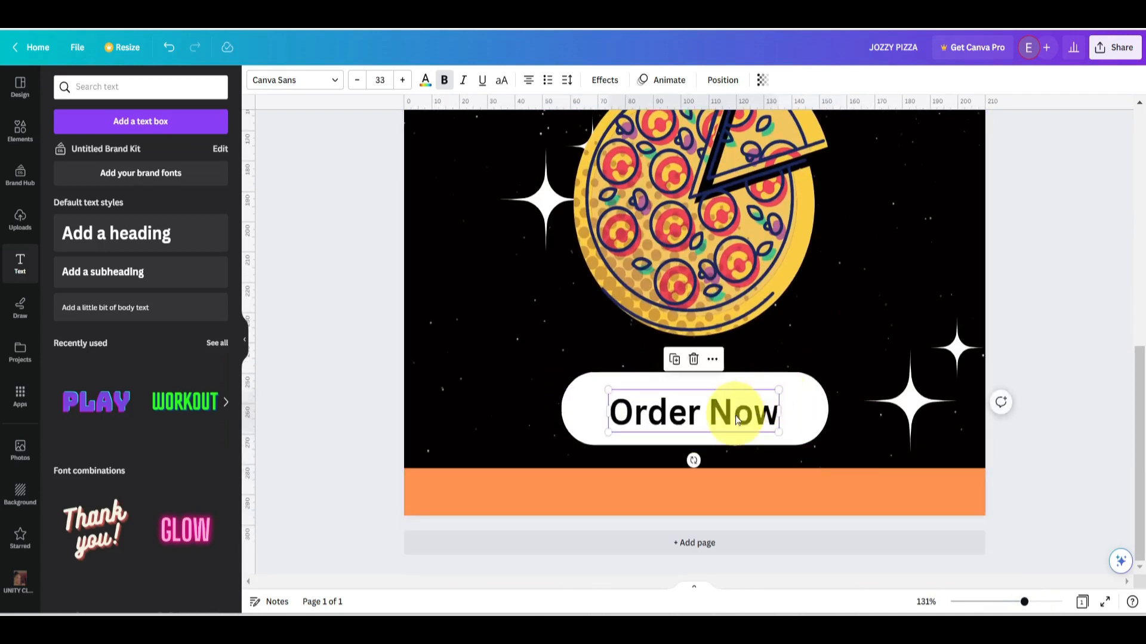
right_click(737, 421)
mouse_move(845, 489)
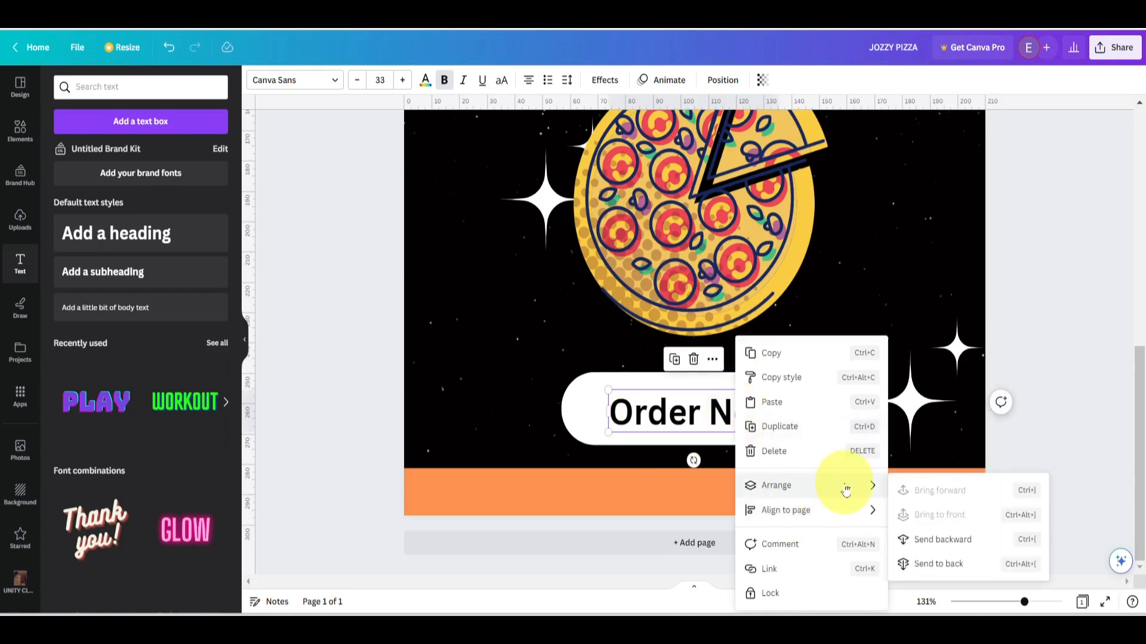
mouse_move(866, 515)
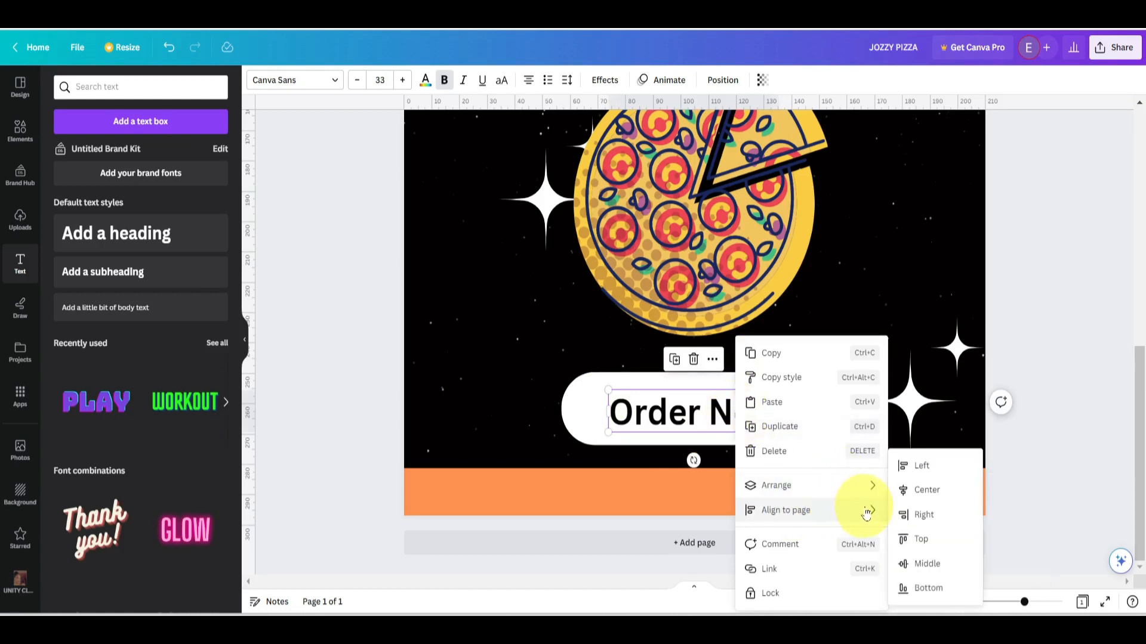
click(926, 490)
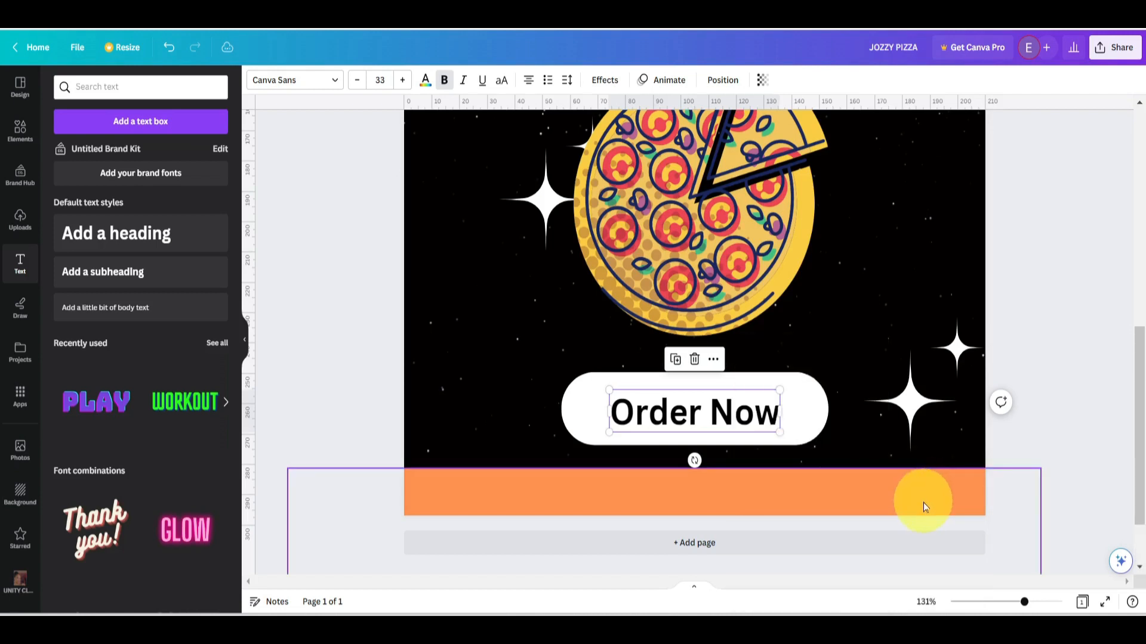
click(871, 335)
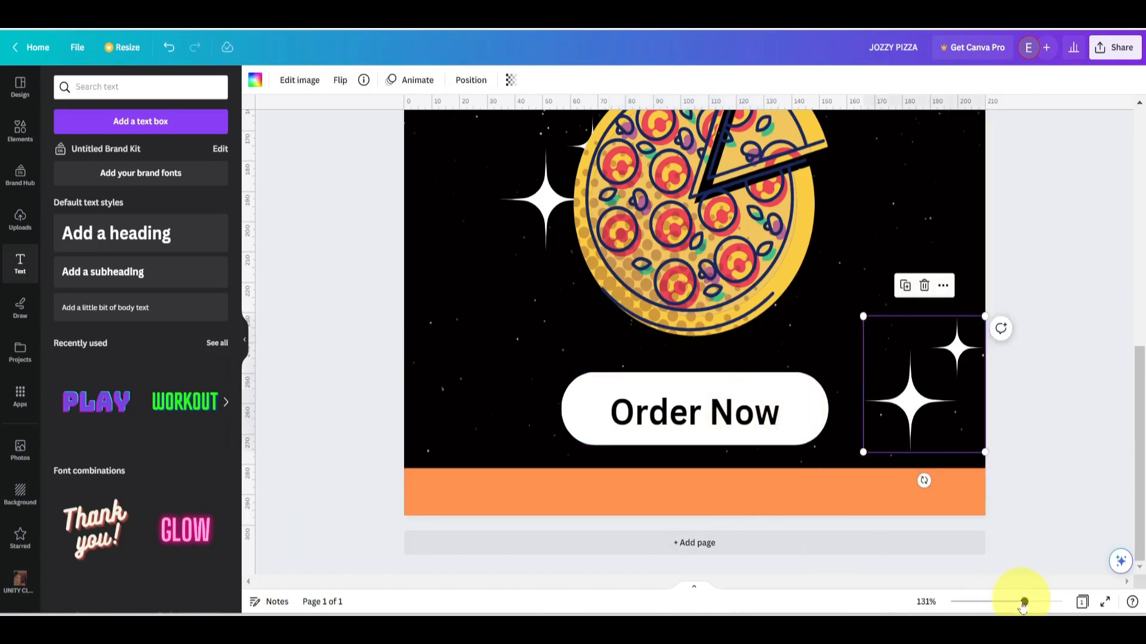
Step: Shrink the "Delicious" headline slightly and "Hot and Fresh" to size 31, keeping both centred above "Pizza"
drag(1026, 604, 1000, 603)
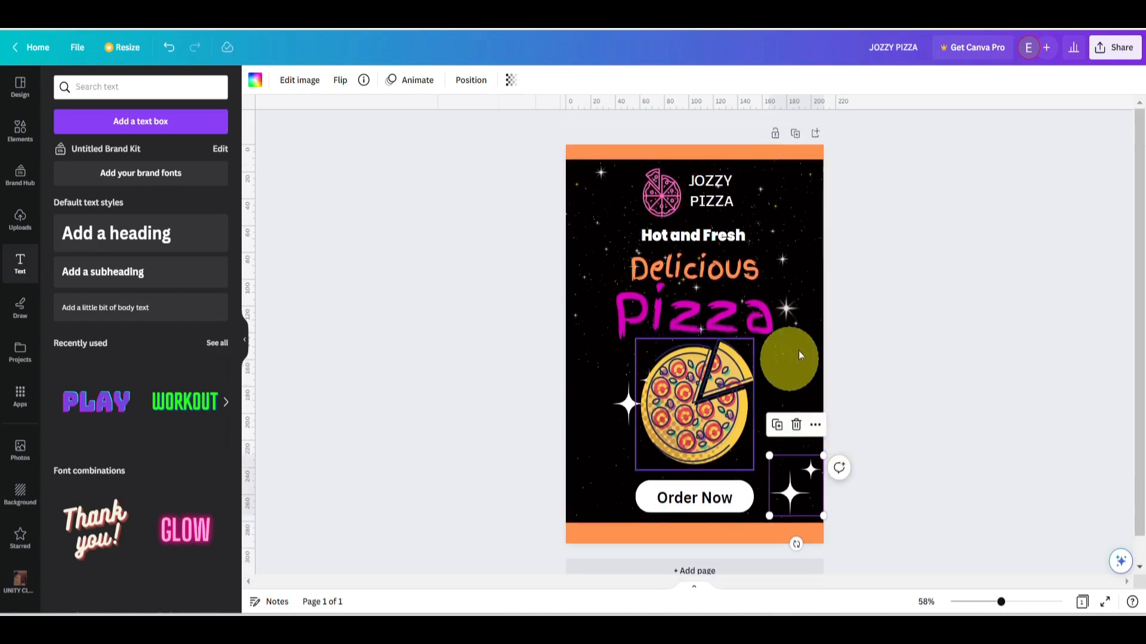
click(753, 272)
click(738, 272)
drag(756, 287, 696, 269)
click(713, 235)
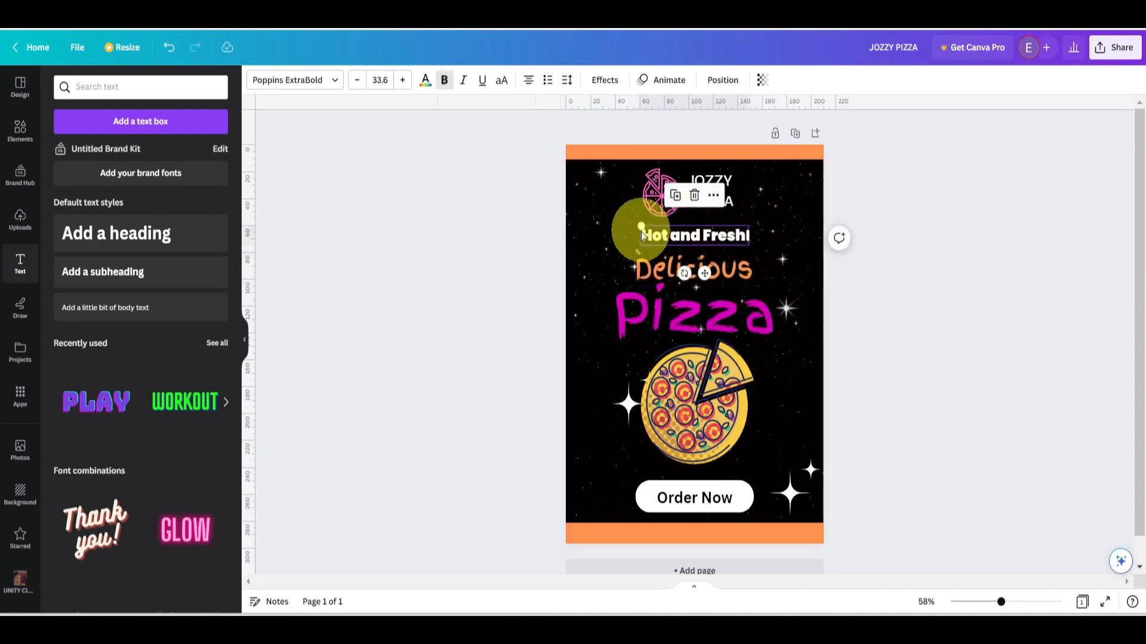
drag(641, 235, 706, 236)
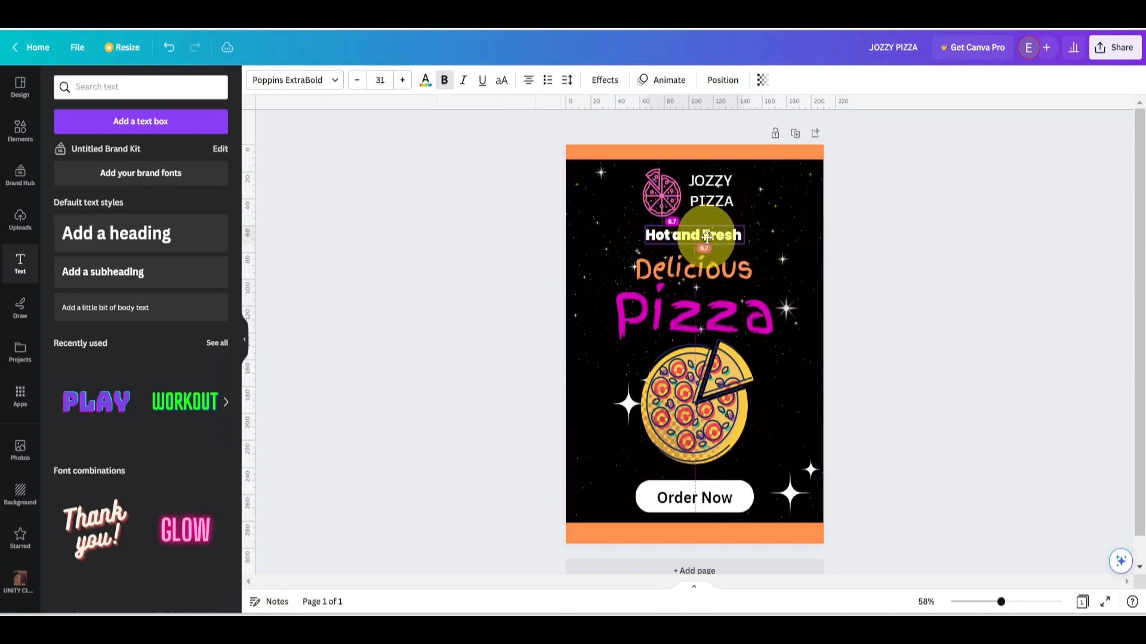
click(793, 252)
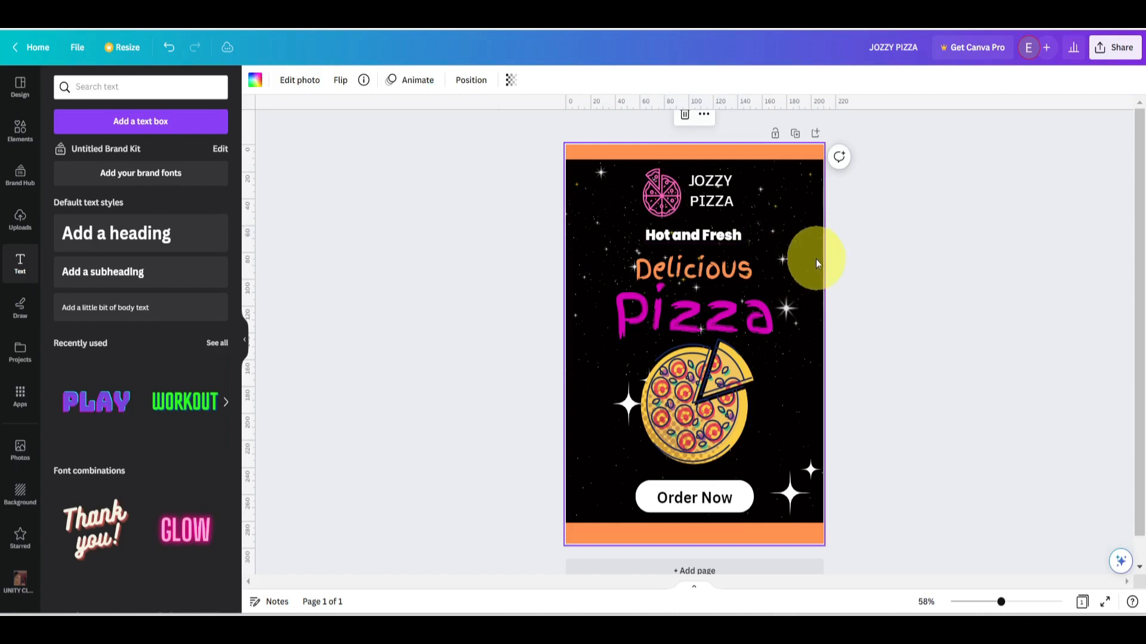
Step: Group the pizza logo icon with the "JOZZY PIZZA" text, scale the group to text size 25.2 and move it to the flyer's upper-left corner
click(710, 191)
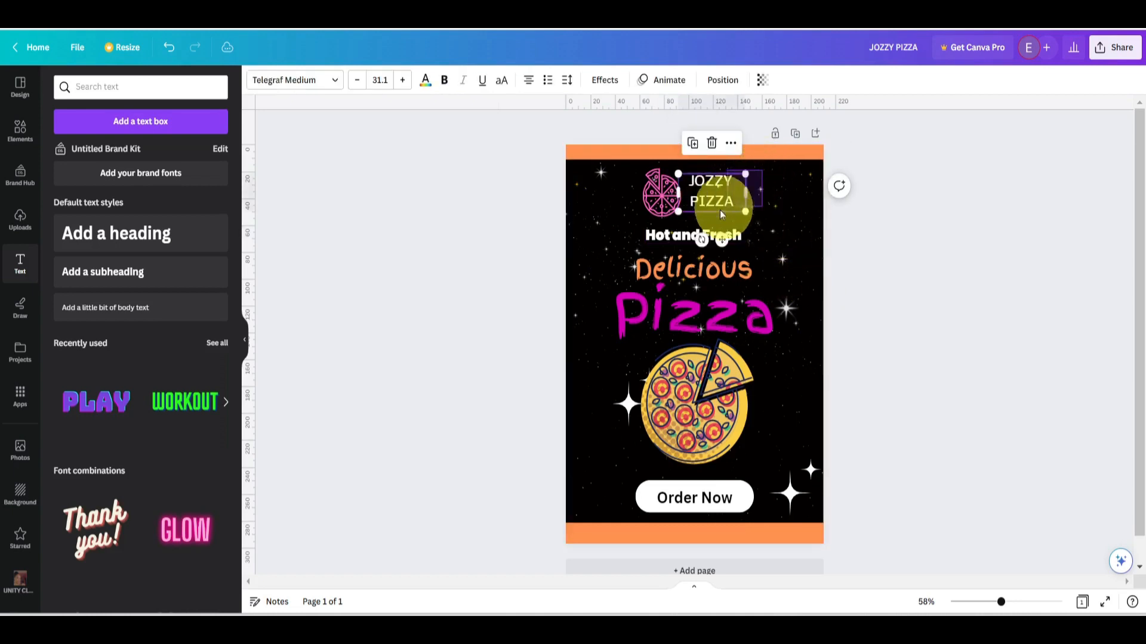
shift+click(653, 201)
click(671, 147)
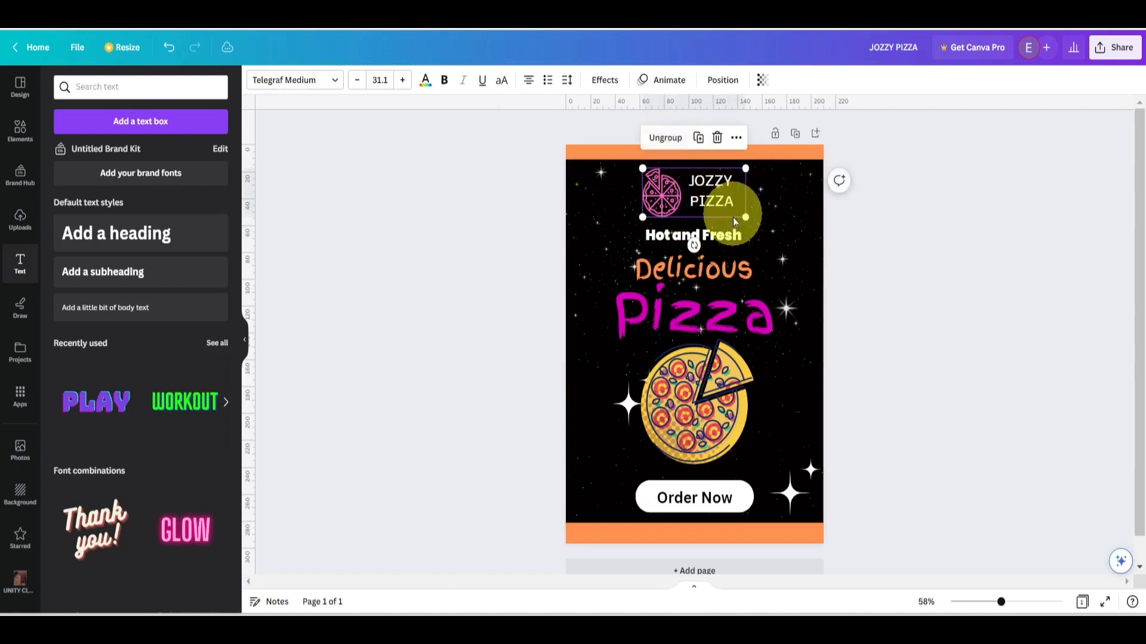
drag(746, 216, 619, 185)
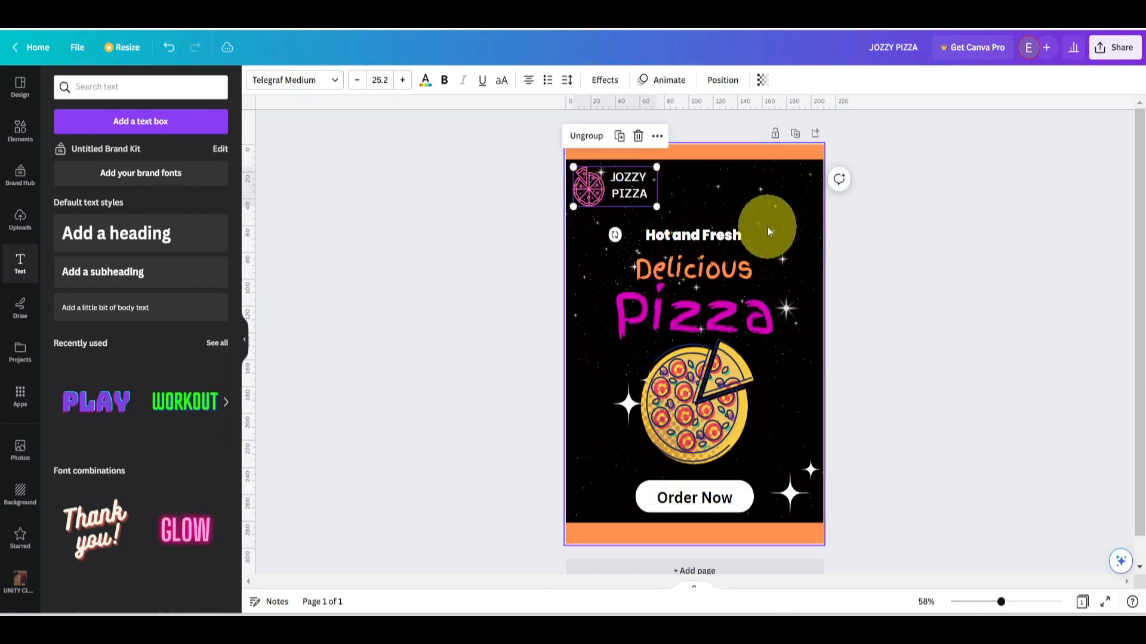
Step: Select the "Hot and Fresh", "Delicious" and "Pizza" headlines together and move them up slightly, away from the pizza graphic
click(627, 316)
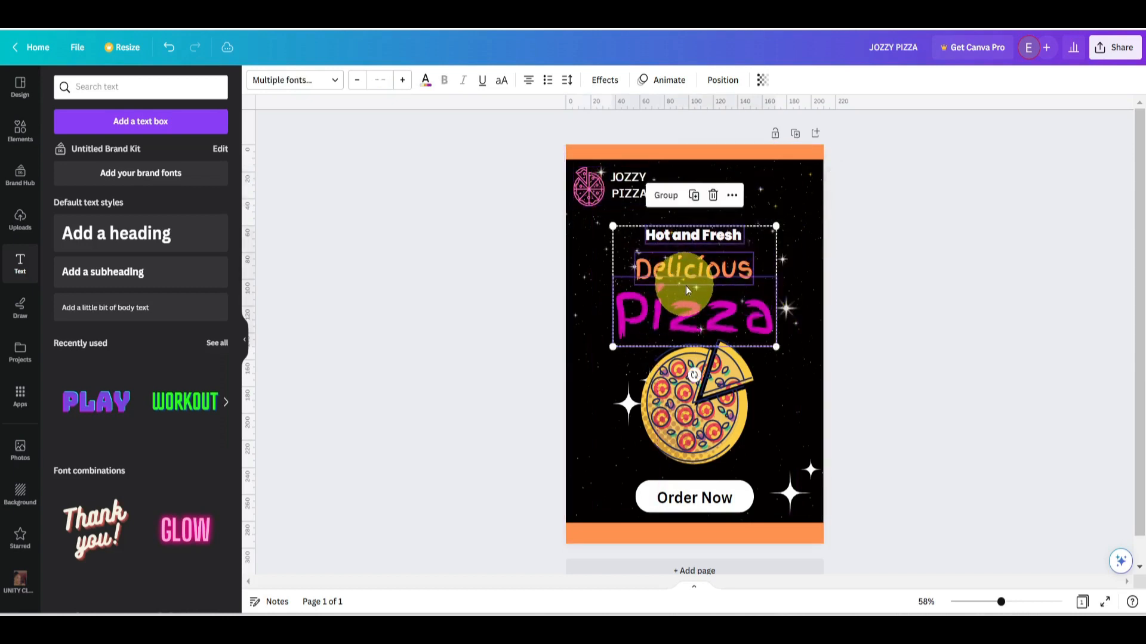
drag(694, 289, 694, 279)
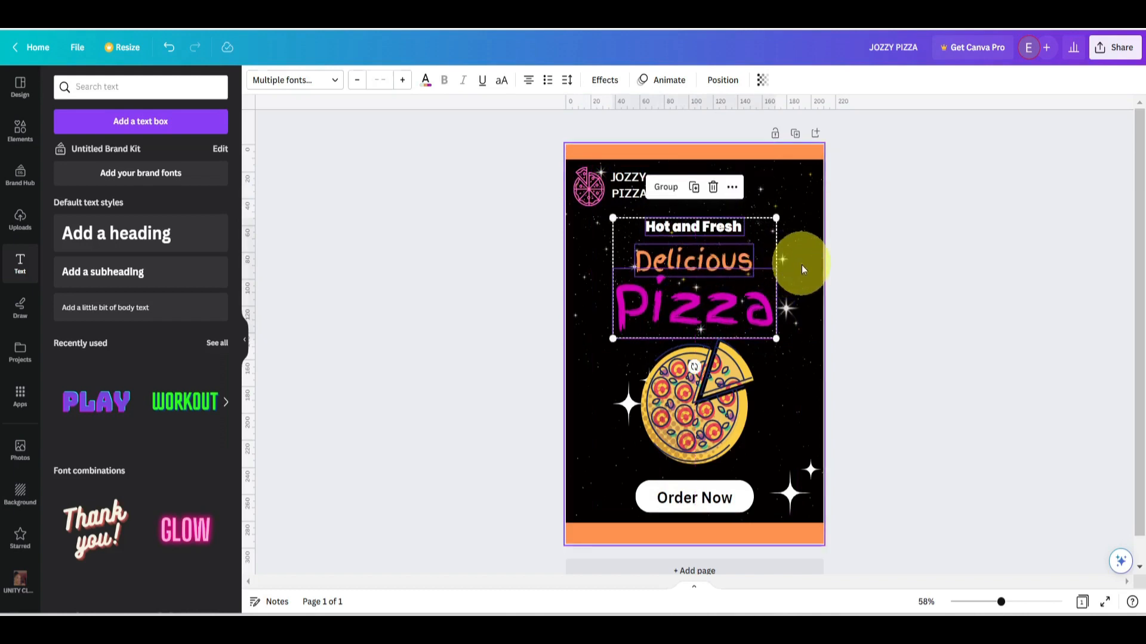
click(801, 265)
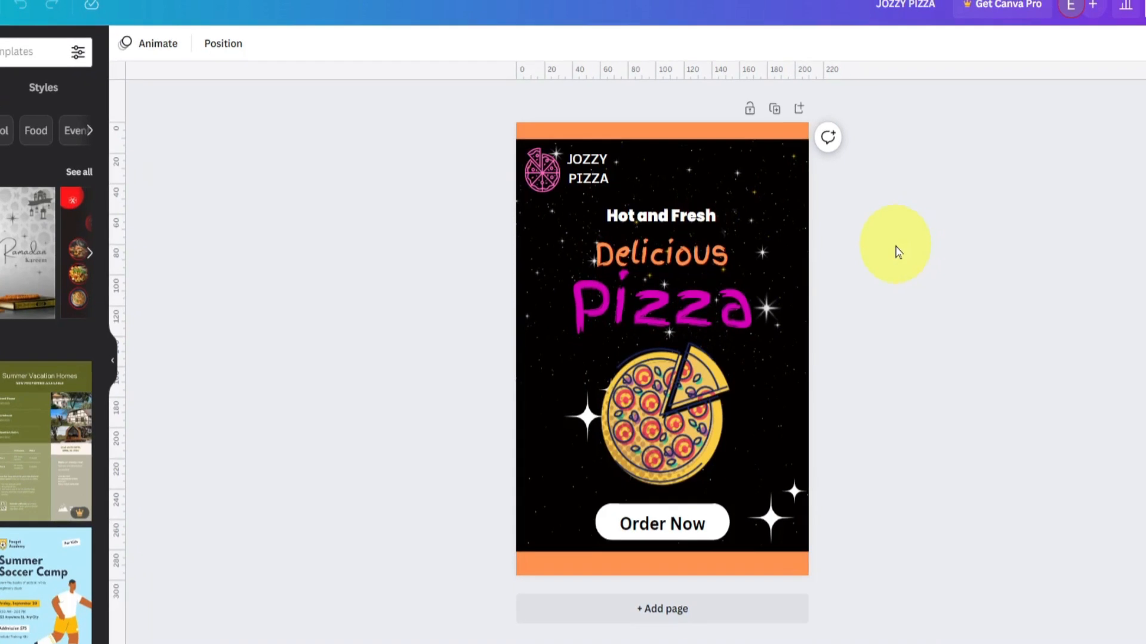
Step: Download the finished flyer as a PNG at size 1 (1,414 × 2,000 px)
click(1113, 20)
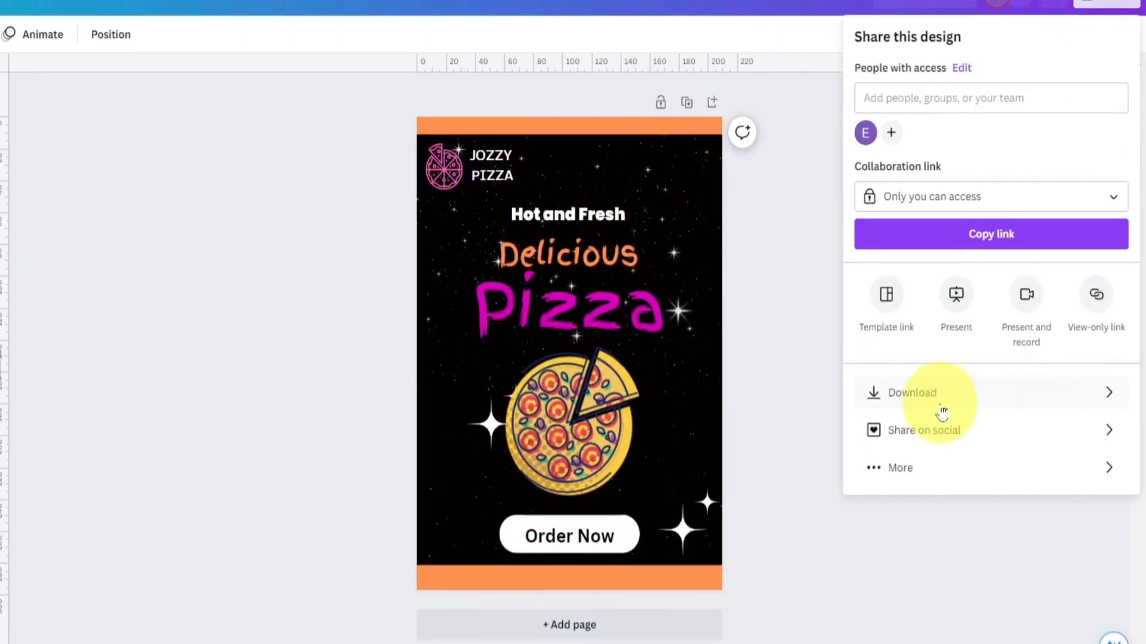
click(990, 397)
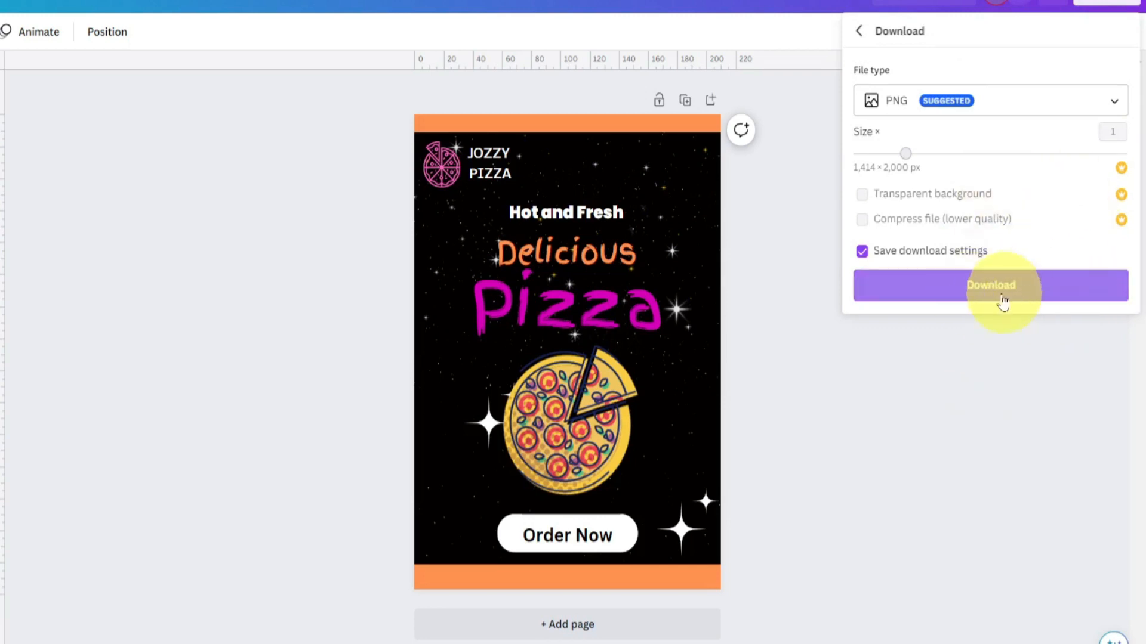
click(1018, 287)
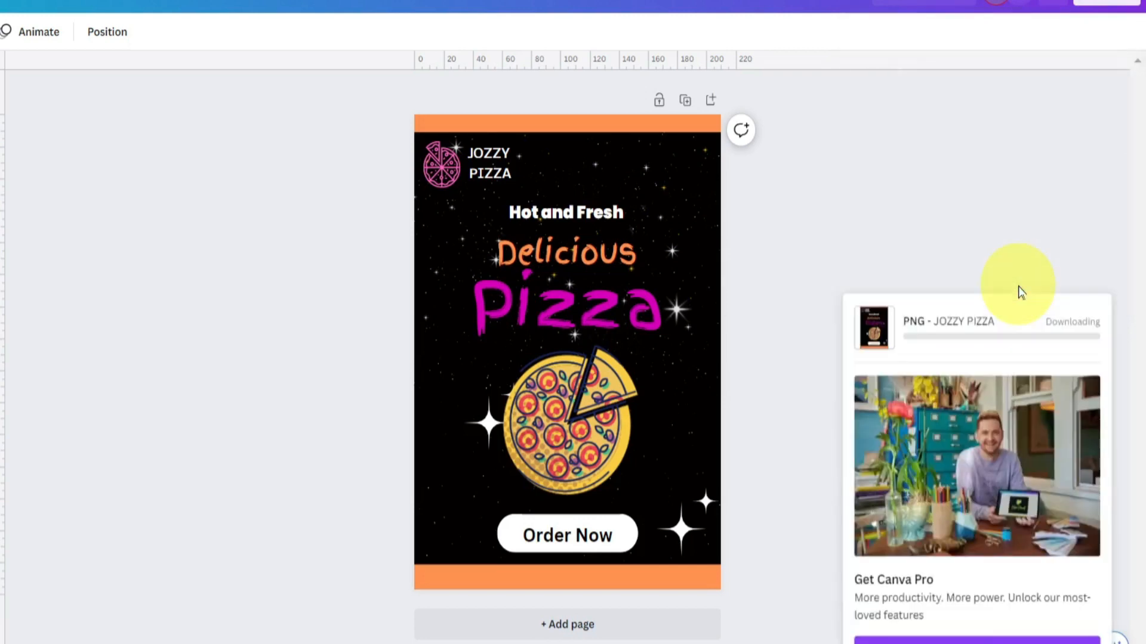